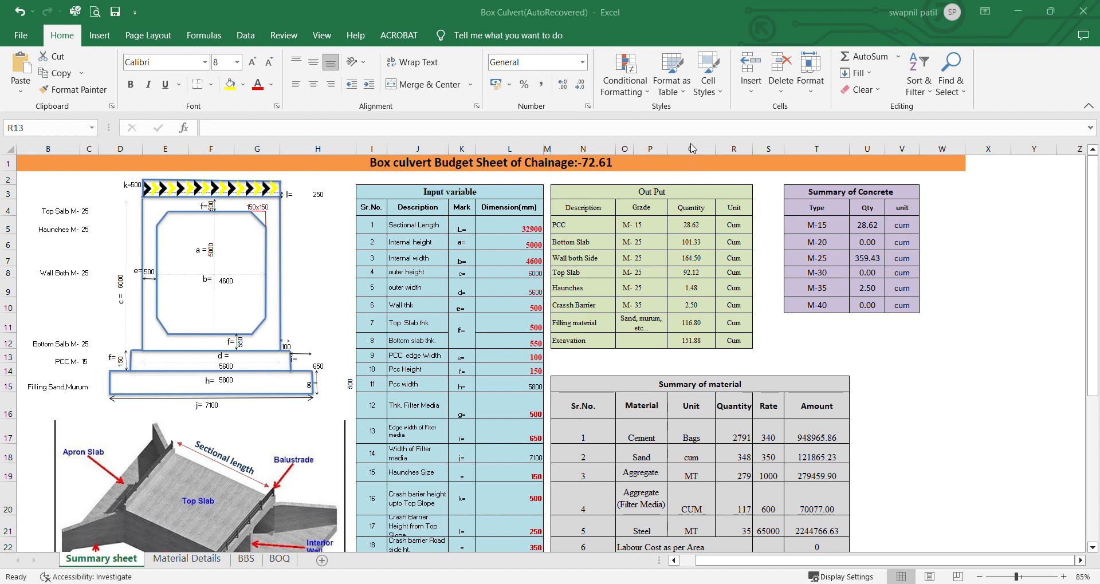
# Step: Look over the Summary sheet's input variables, output quantities, concrete summary and material summary
pyautogui.click(745, 583)
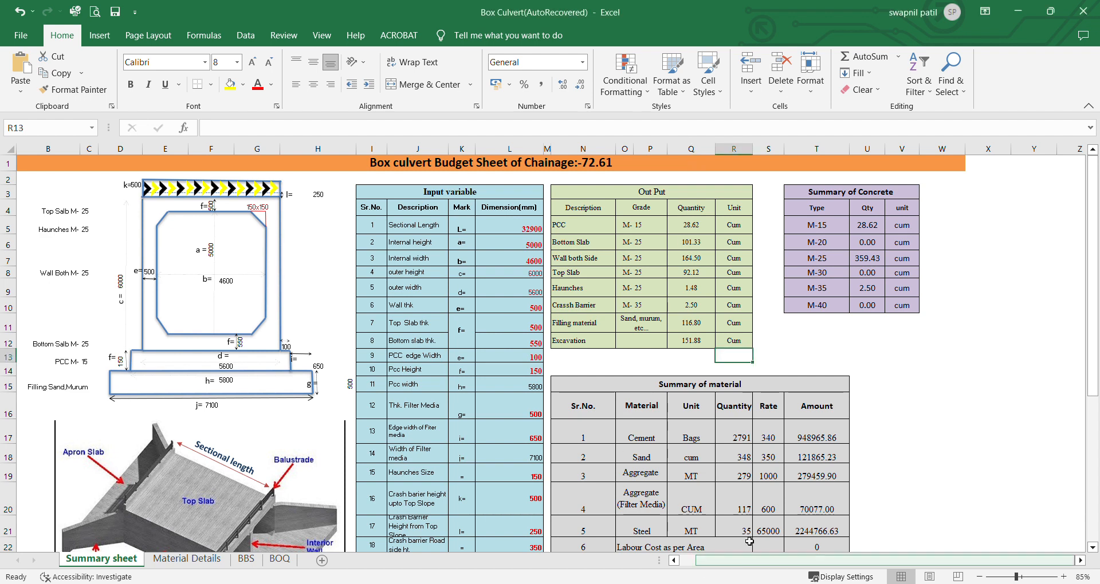
pyautogui.click(811, 342)
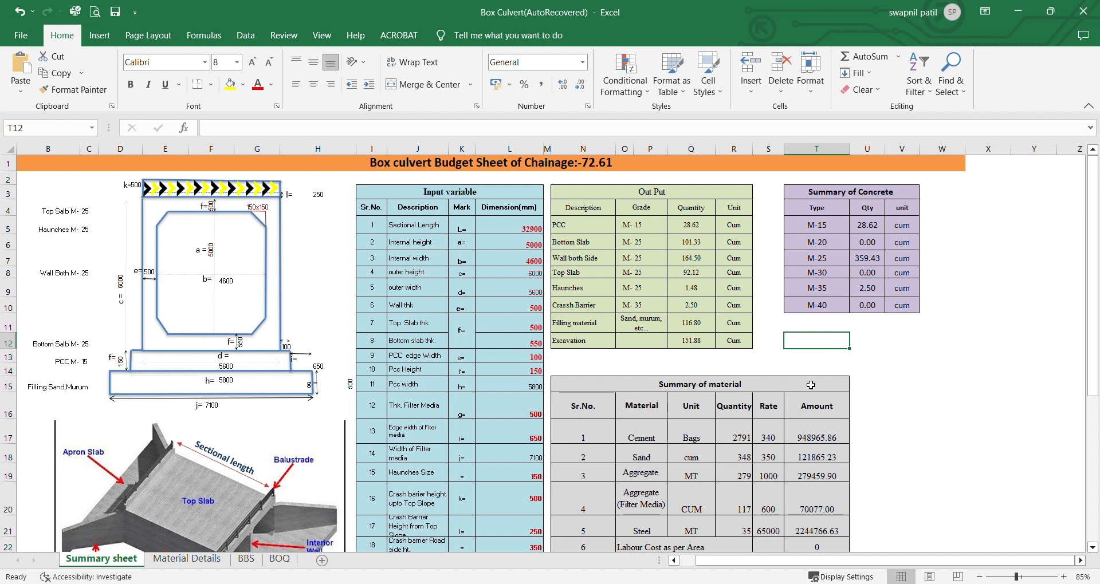
pyautogui.click(890, 359)
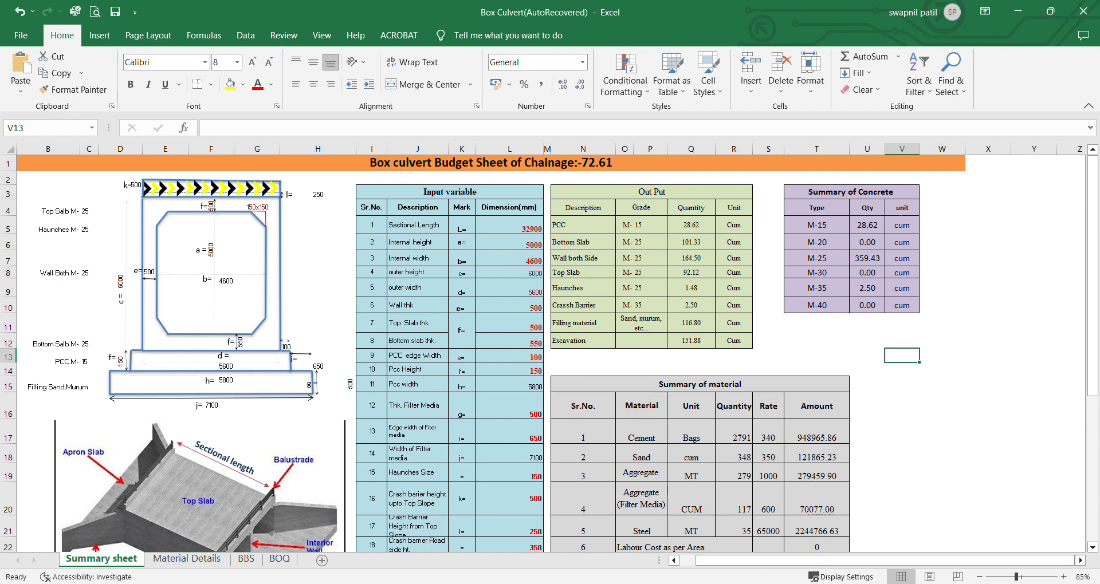
pyautogui.scroll(-3, 528, 437)
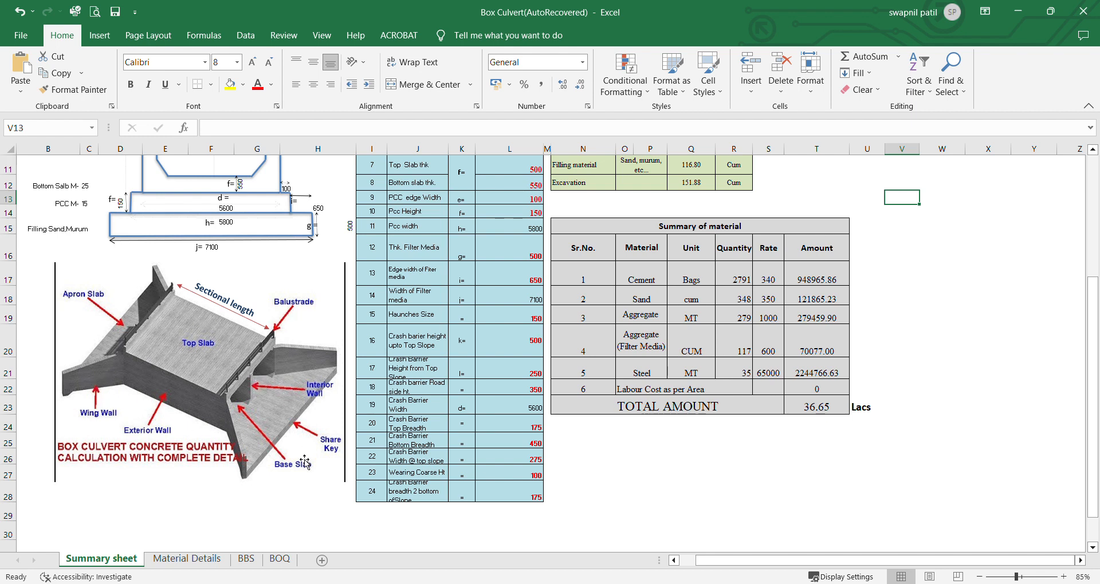
pyautogui.scroll(4, 247, 345)
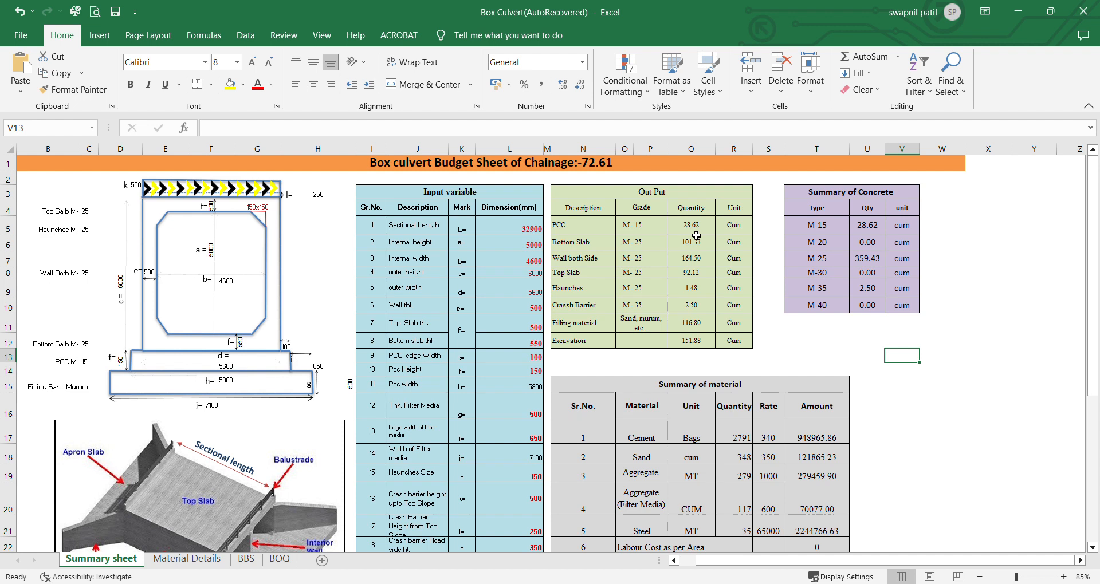
pyautogui.click(778, 337)
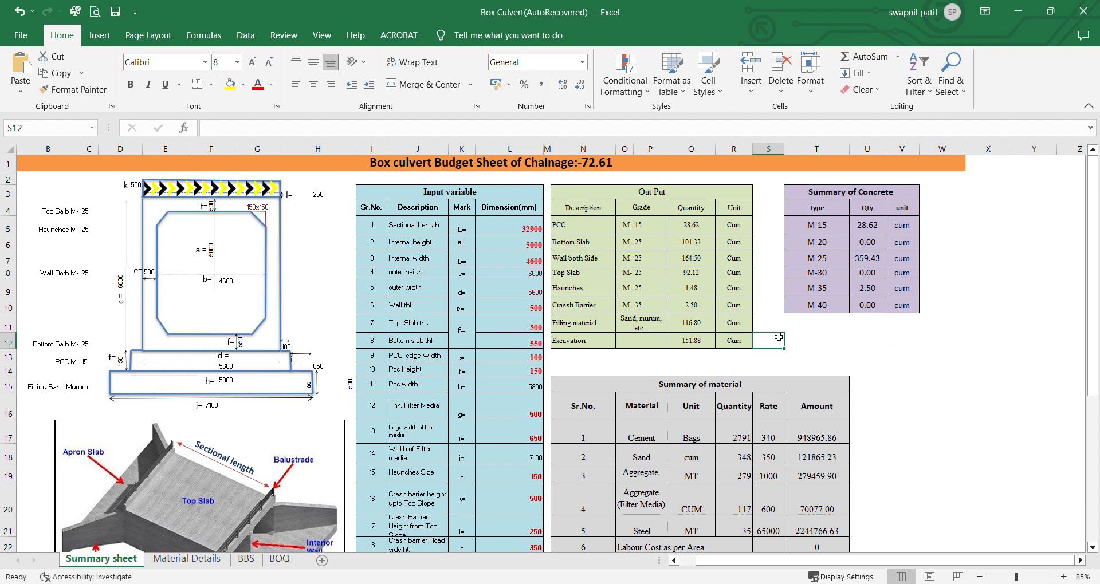
pyautogui.click(805, 339)
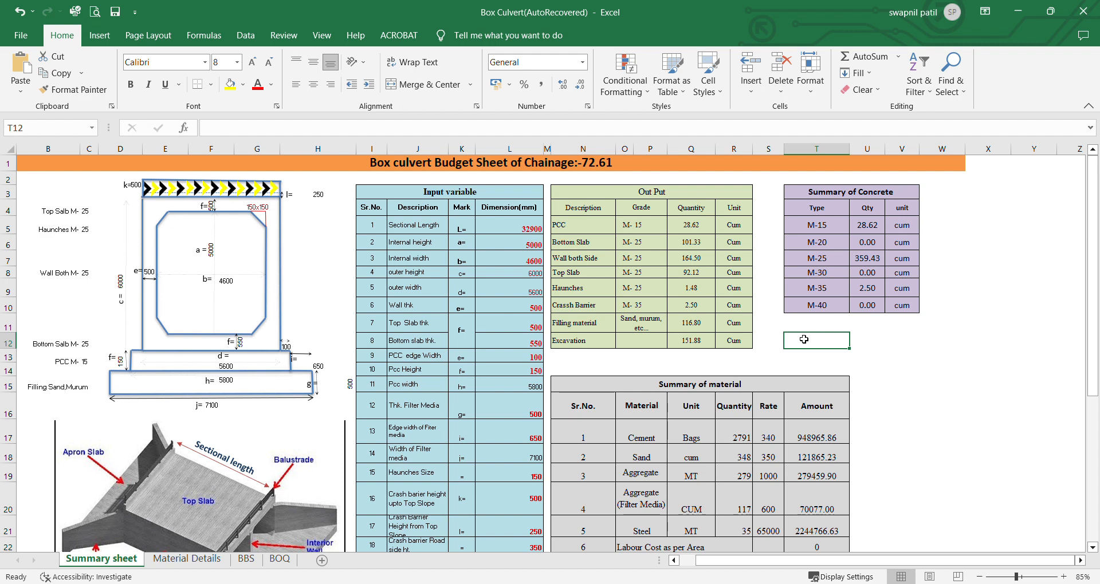
pyautogui.click(832, 358)
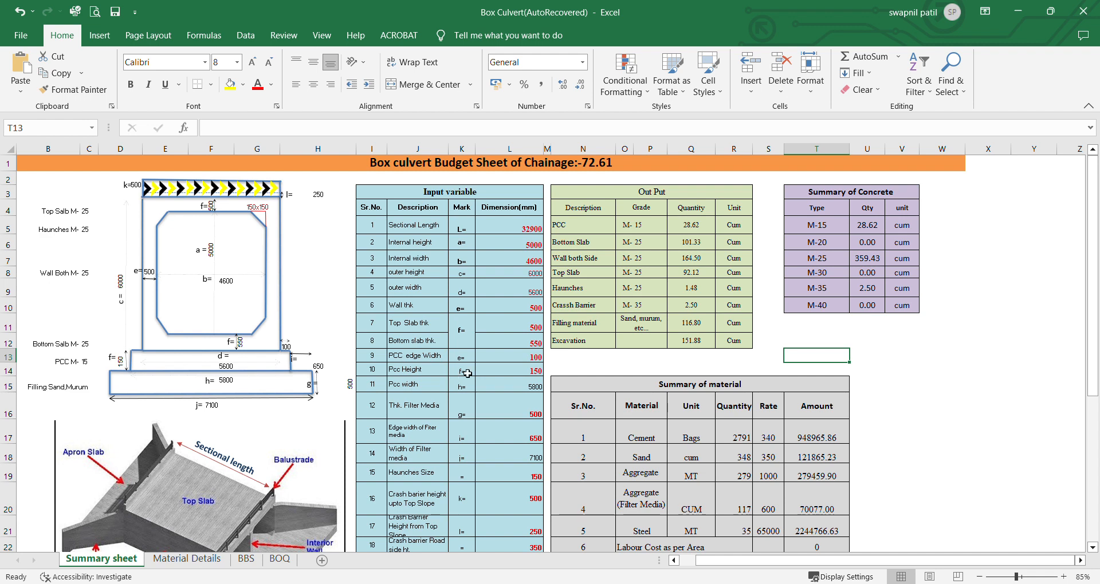
# Step: Calculate half of the Wall both Side quantity in cell S7, and clear that trial calculation
pyautogui.click(709, 258)
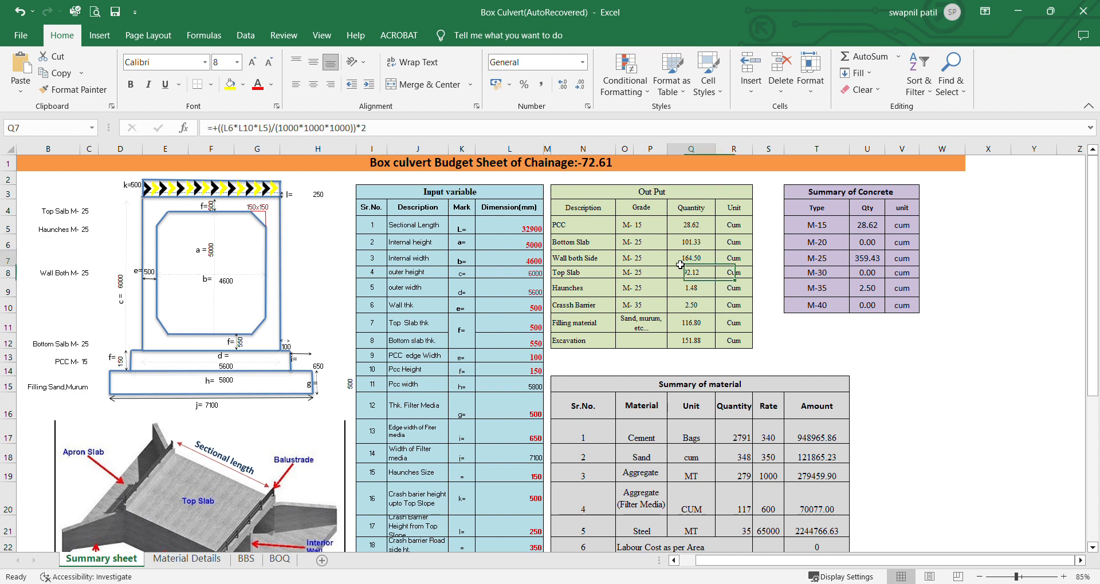
pyautogui.click(767, 263)
pyautogui.write('=')
pyautogui.press('Left')
pyautogui.press('Left')
pyautogui.write('/2')
pyautogui.press('Return')
pyautogui.click(767, 263)
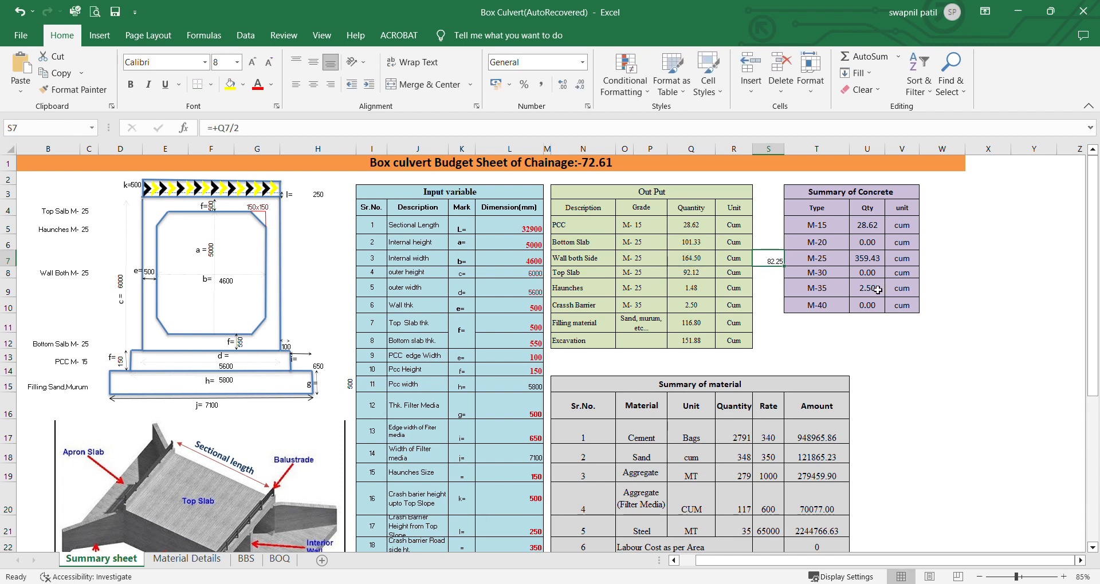
pyautogui.press('Delete')
# Step: Calculate 32*0.5*4.6 in cell V12 as a cross-check of the wall volume, and clear the cell
pyautogui.click(891, 345)
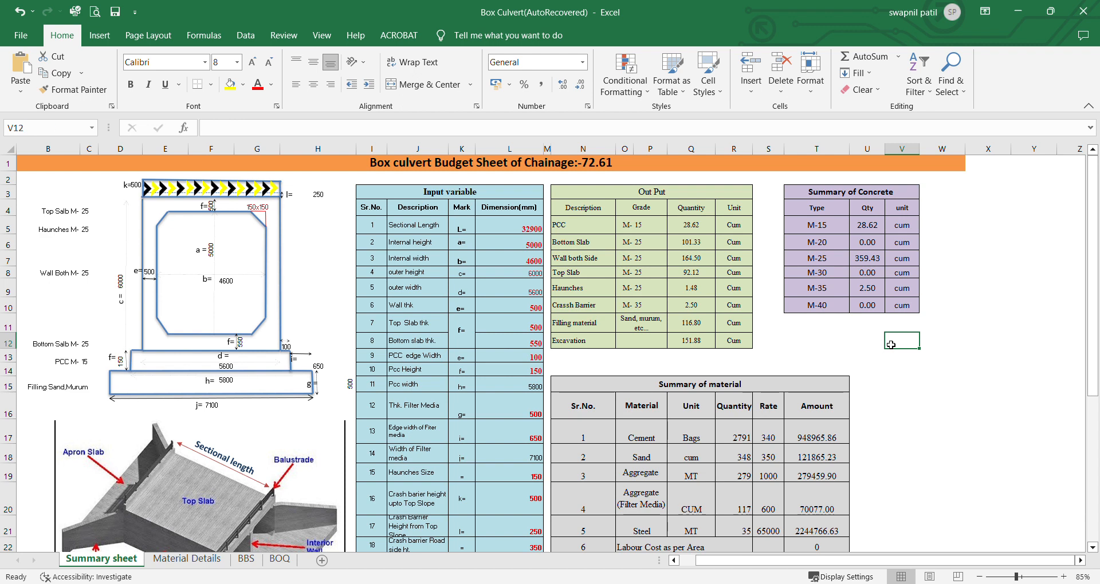
pyautogui.write('+32')
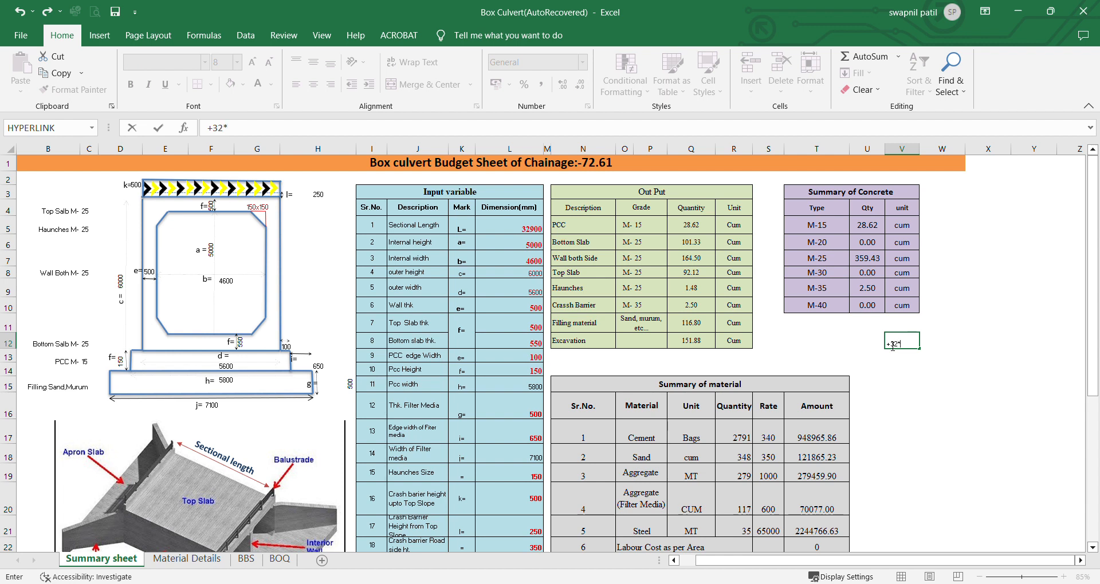
pyautogui.write('*.5*.4')
pyautogui.press('BackSpace')
pyautogui.press('BackSpace')
pyautogui.write('.')
pyautogui.press('BackSpace')
pyautogui.write('4.6')
pyautogui.press('Return')
pyautogui.click(893, 345)
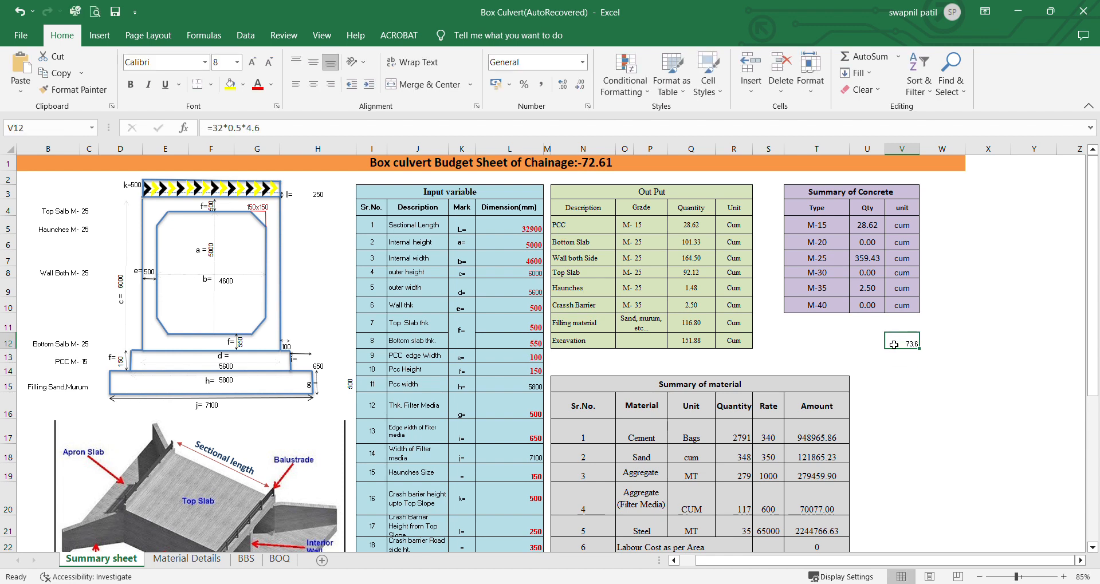
pyautogui.press('Delete')
# Step: Inspect the formulas behind the Wall both Side quantity, the PCC width and the filter media width
pyautogui.click(693, 265)
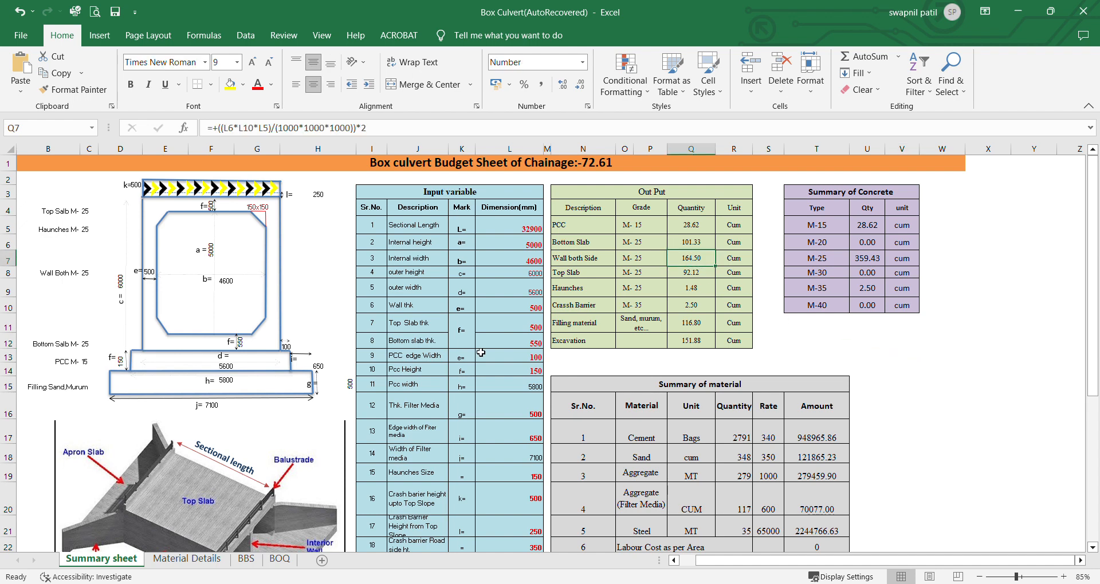
pyautogui.scroll(-1, 536, 311)
pyautogui.scroll(-1, 530, 350)
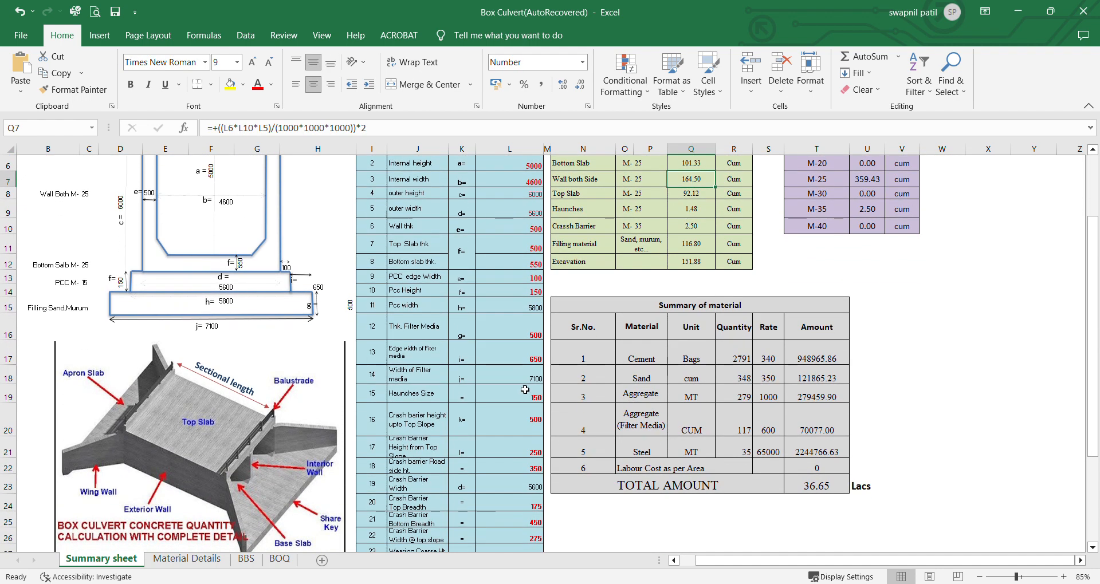
pyautogui.scroll(2, 538, 386)
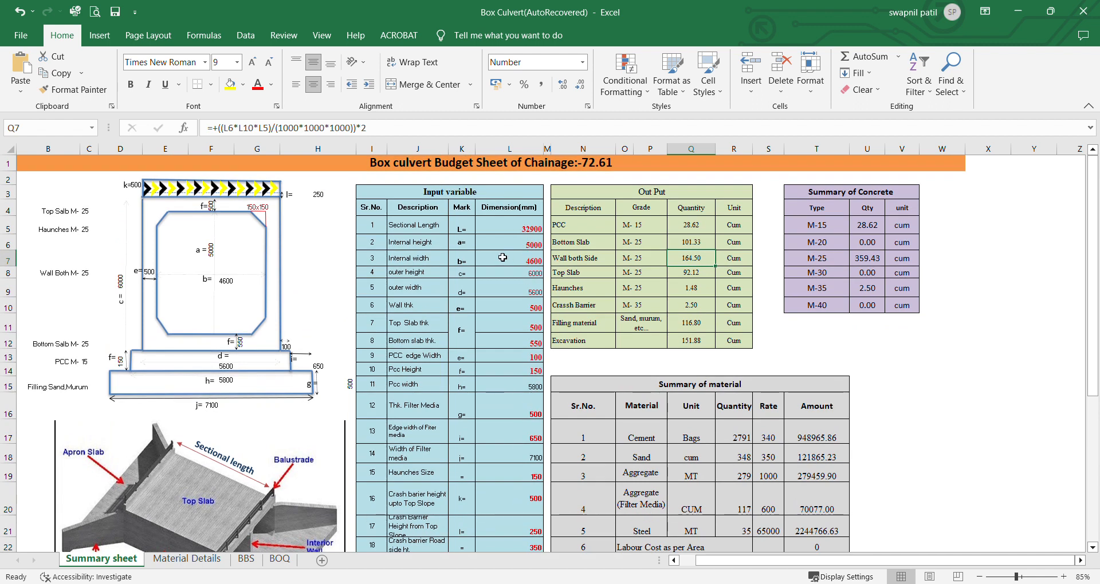
pyautogui.click(539, 387)
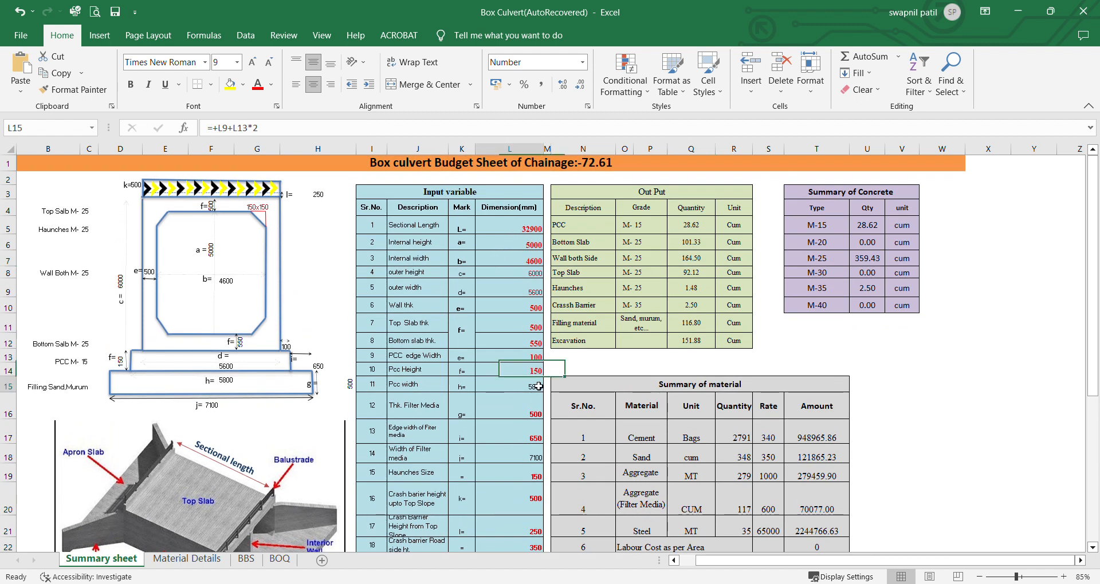
pyautogui.click(537, 449)
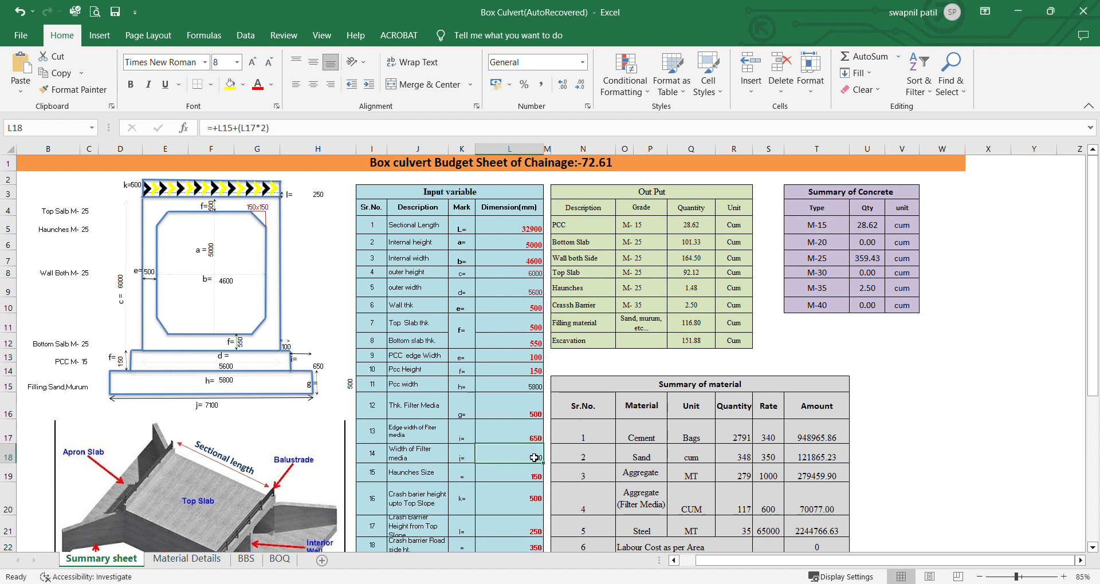
pyautogui.doubleClick(535, 394)
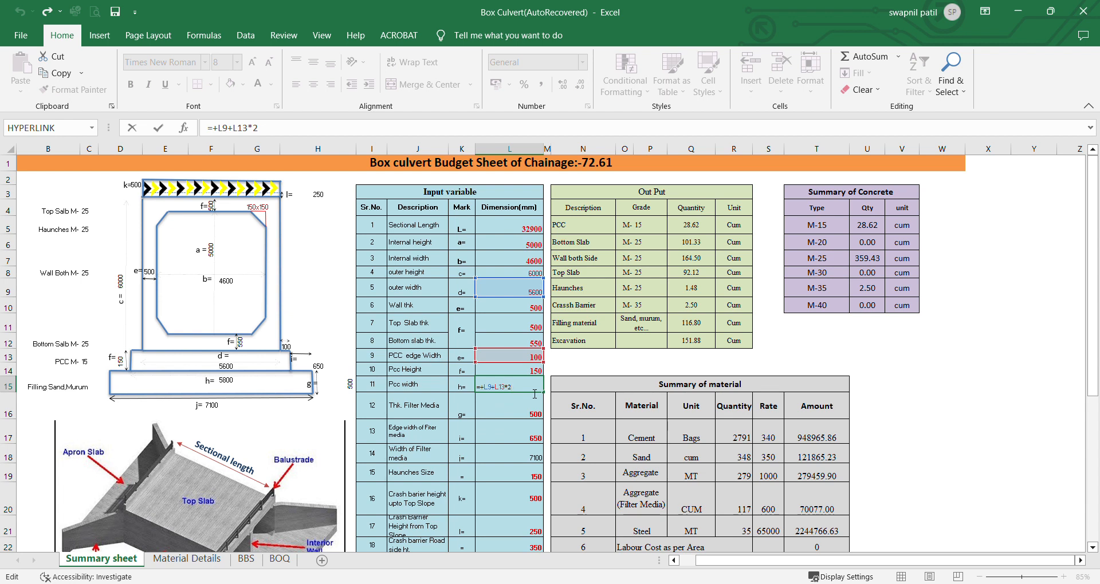
pyautogui.press('Escape')
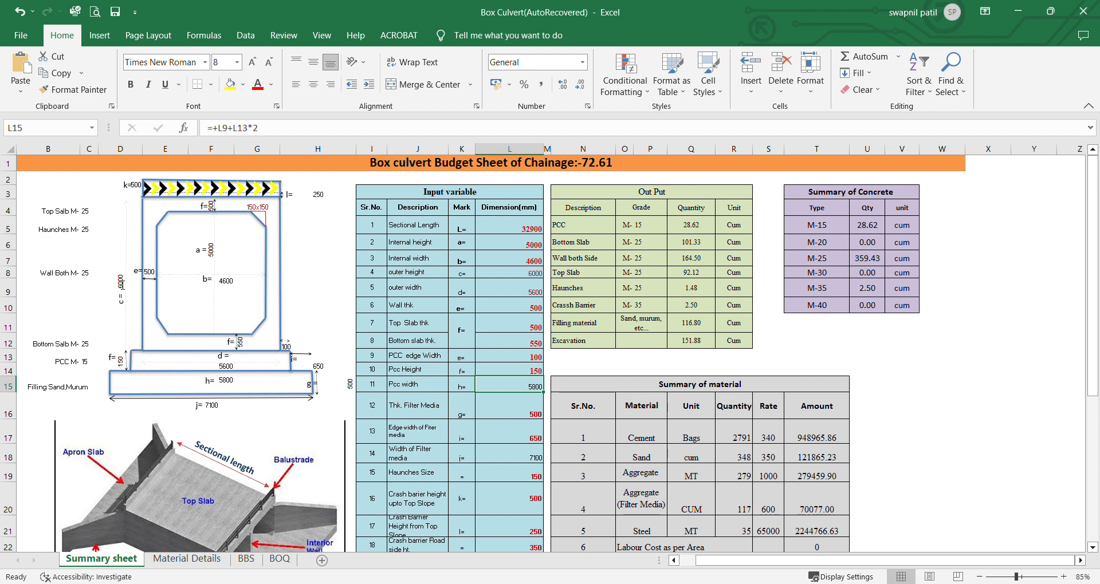
# Step: Check the Top Slab and Haunches grade cells beside the cross-section, and try 15 as the Haunches grade in the Out Put table, undoing it
pyautogui.click(50, 218)
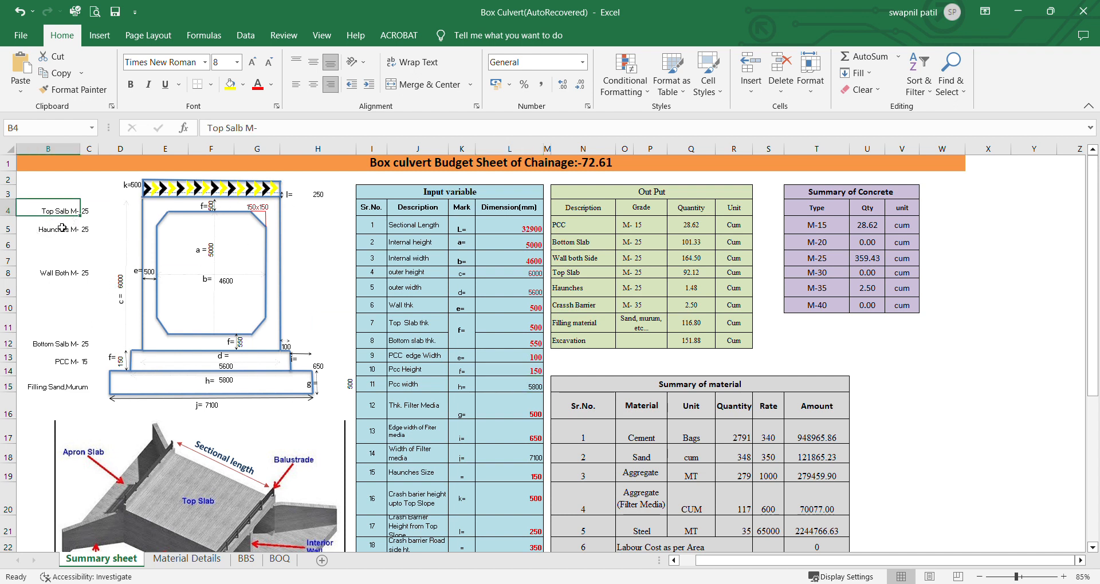
pyautogui.click(91, 215)
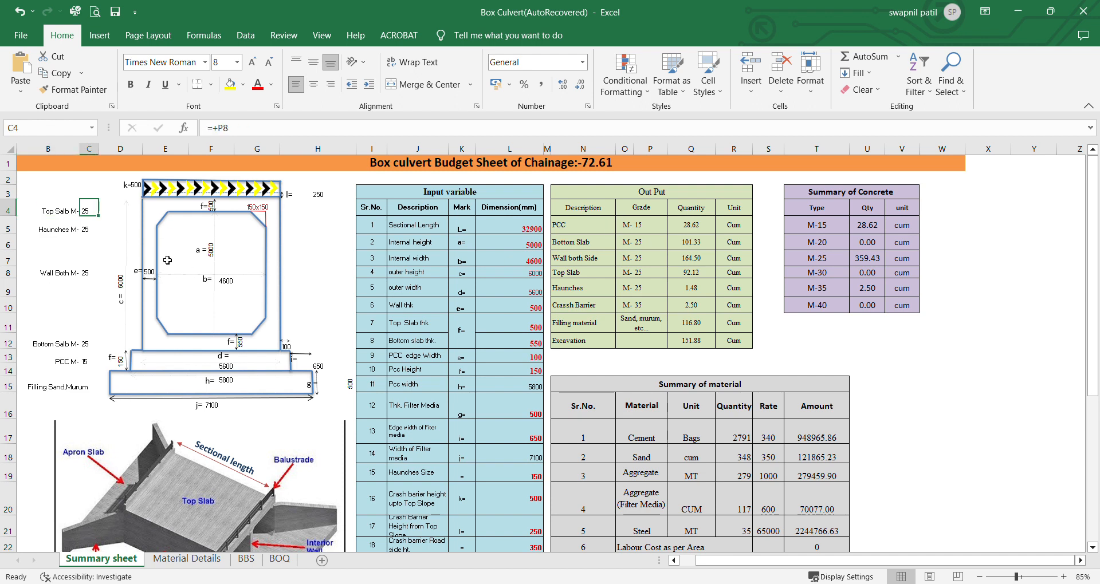
pyautogui.click(93, 233)
pyautogui.click(92, 216)
pyautogui.click(647, 295)
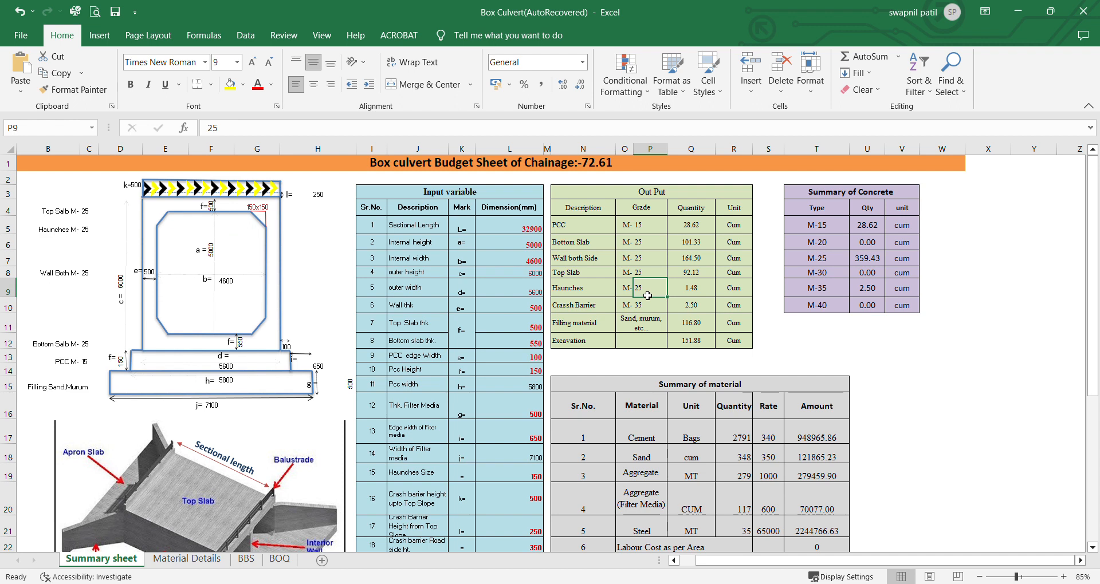
pyautogui.write('15')
pyautogui.press('Return')
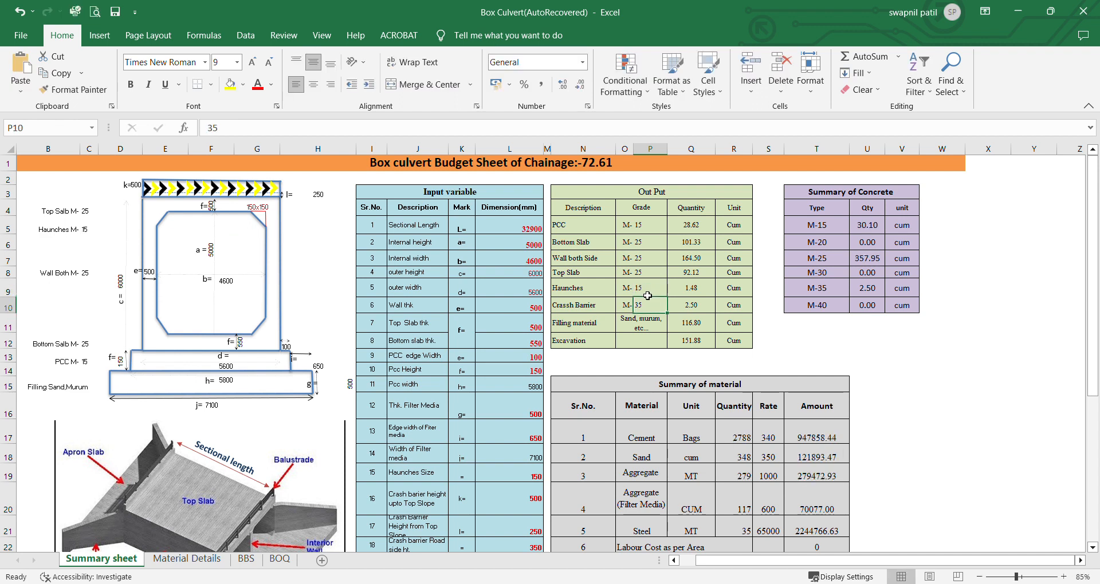
pyautogui.hotkey('ctrl', 'z')
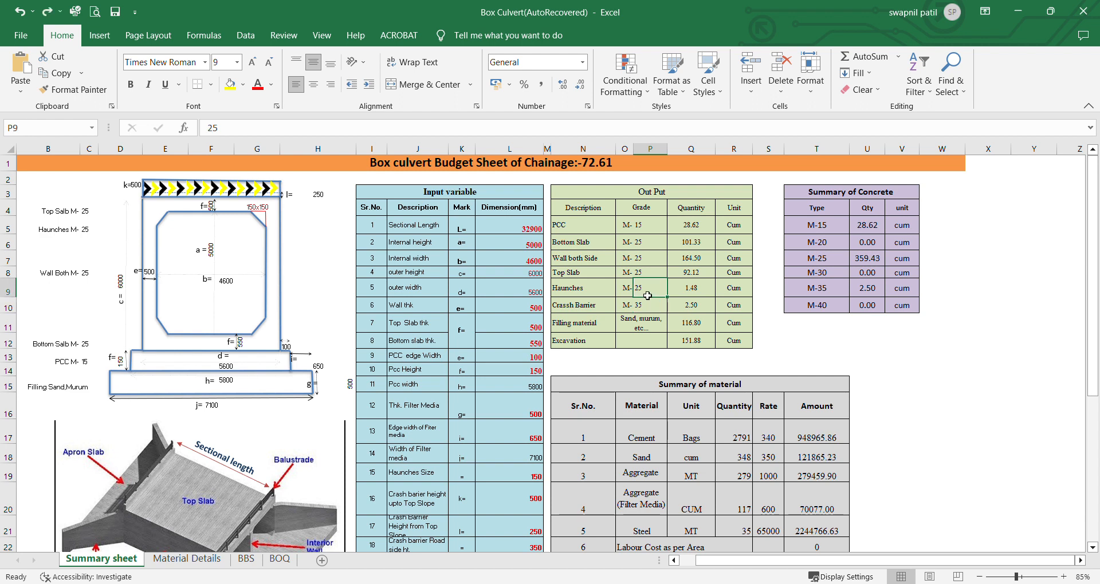
# Step: Try 30 as the crash barrier's concrete grade in the Out Put table, and undo the change
pyautogui.press('Down')
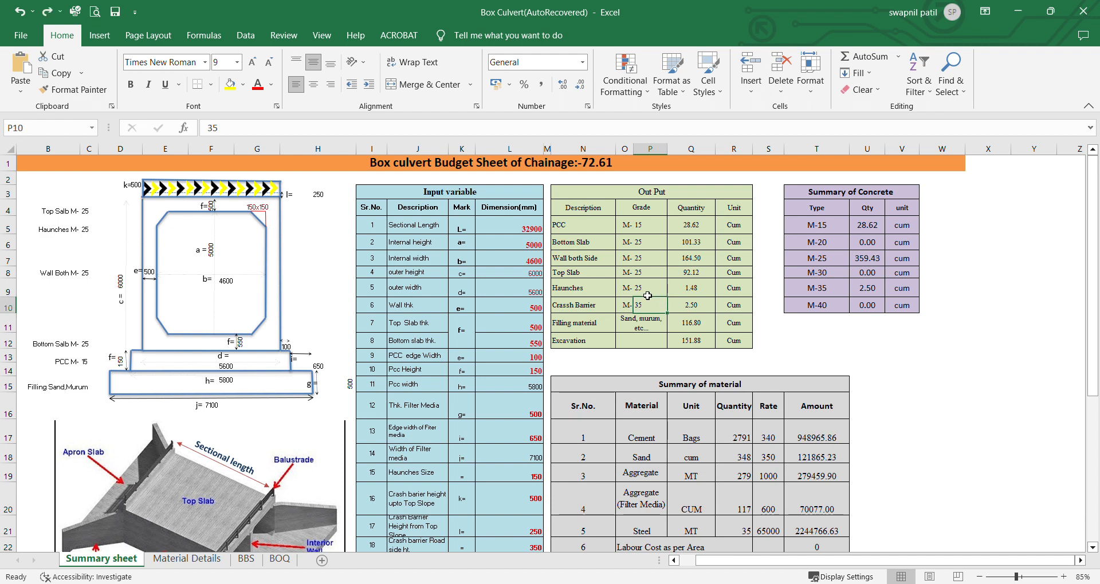
pyautogui.write('30')
pyautogui.press('Return')
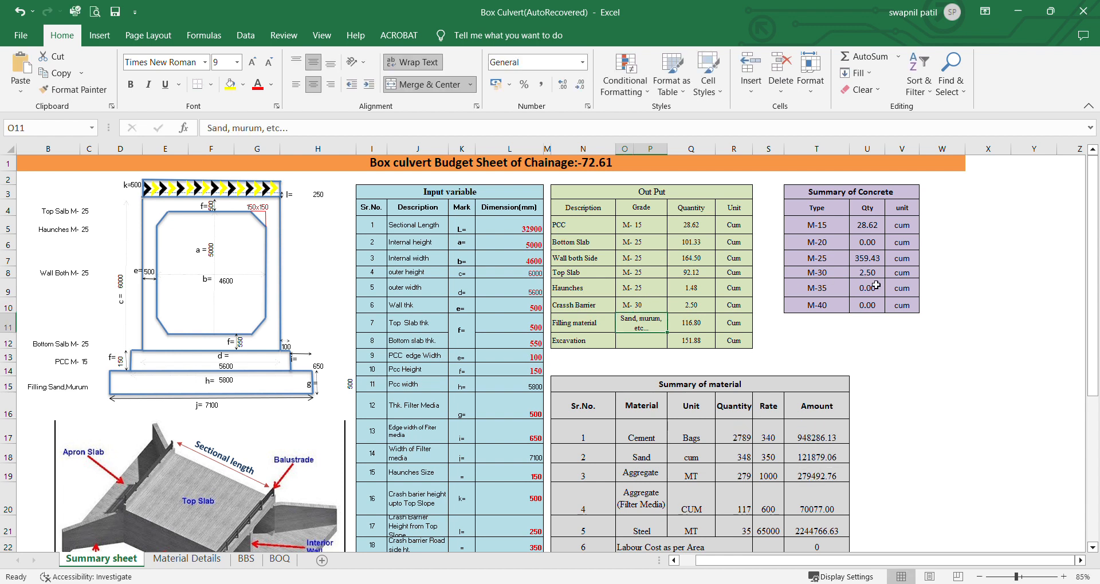
pyautogui.click(90, 231)
pyautogui.hotkey('ctrl', 'z')
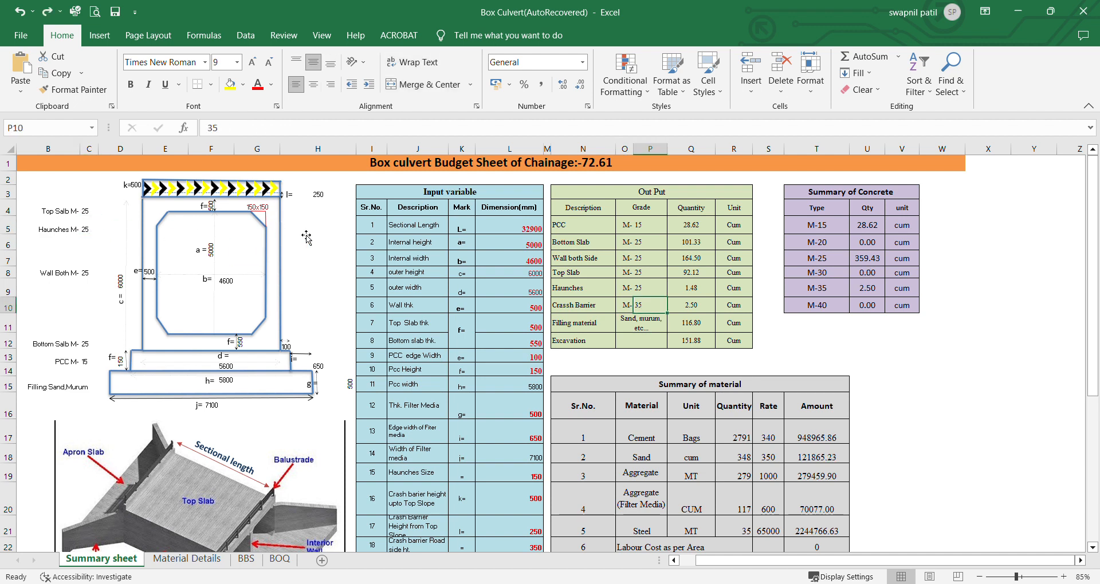
# Step: Try 35 as the Top Slab's concrete grade, check its linked cell beside the cross-section, and undo the change
pyautogui.click(89, 232)
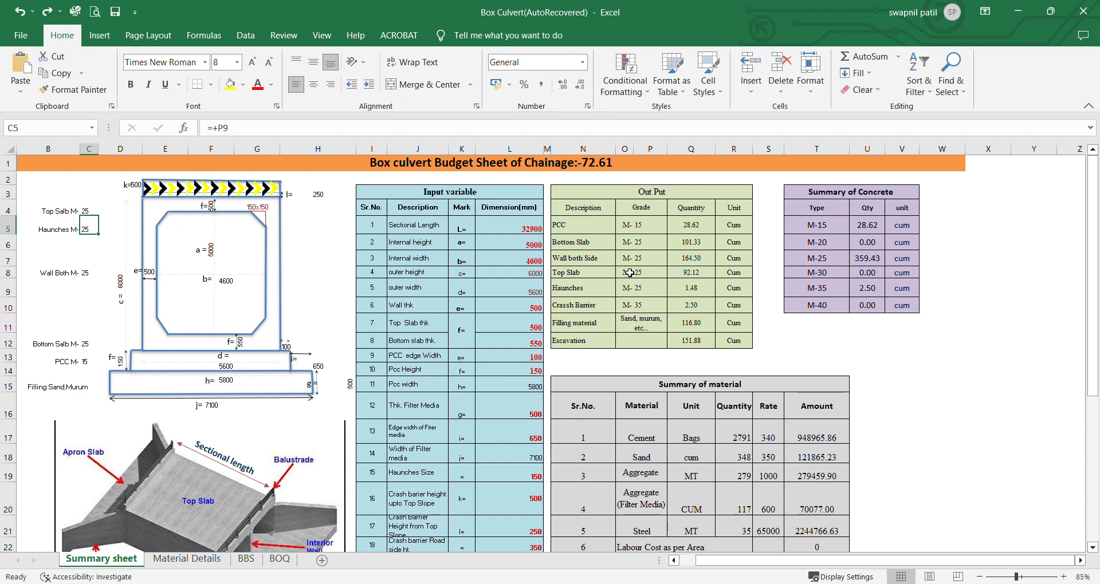
pyautogui.click(650, 289)
pyautogui.click(650, 274)
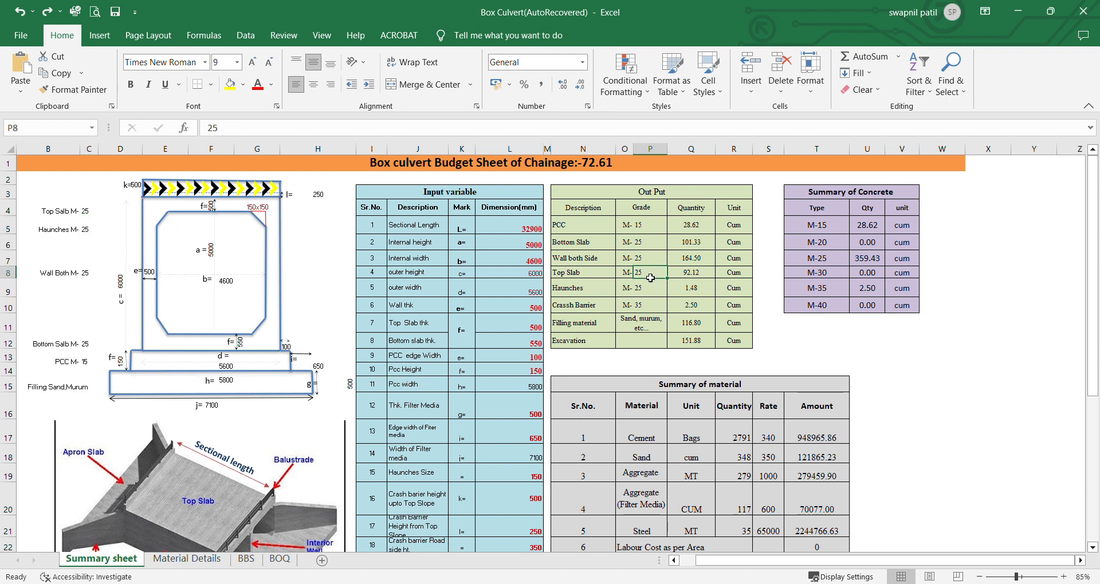
pyautogui.write('35')
pyautogui.press('Return')
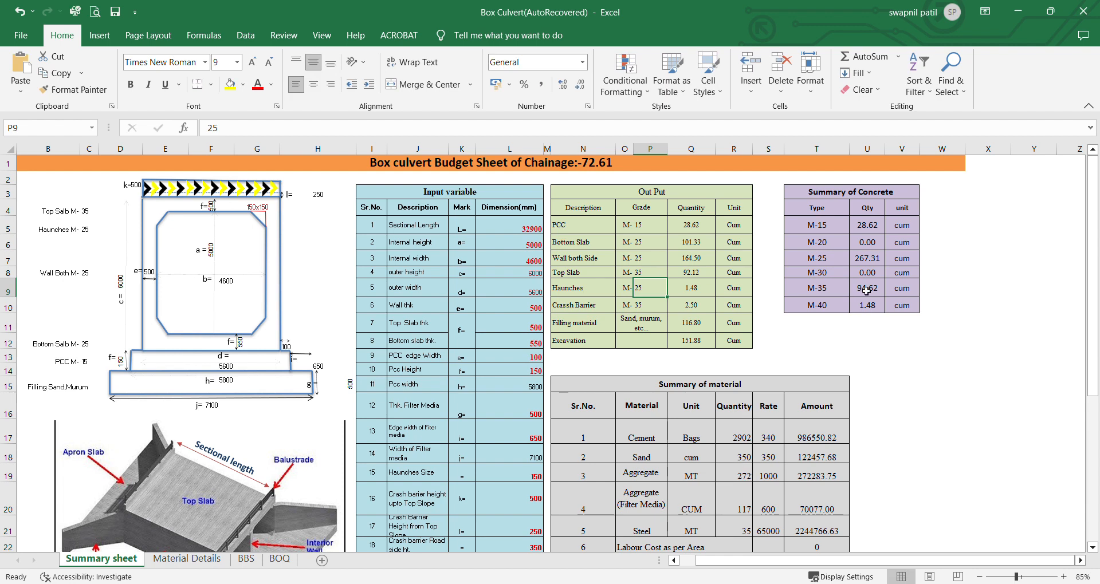
pyautogui.click(90, 210)
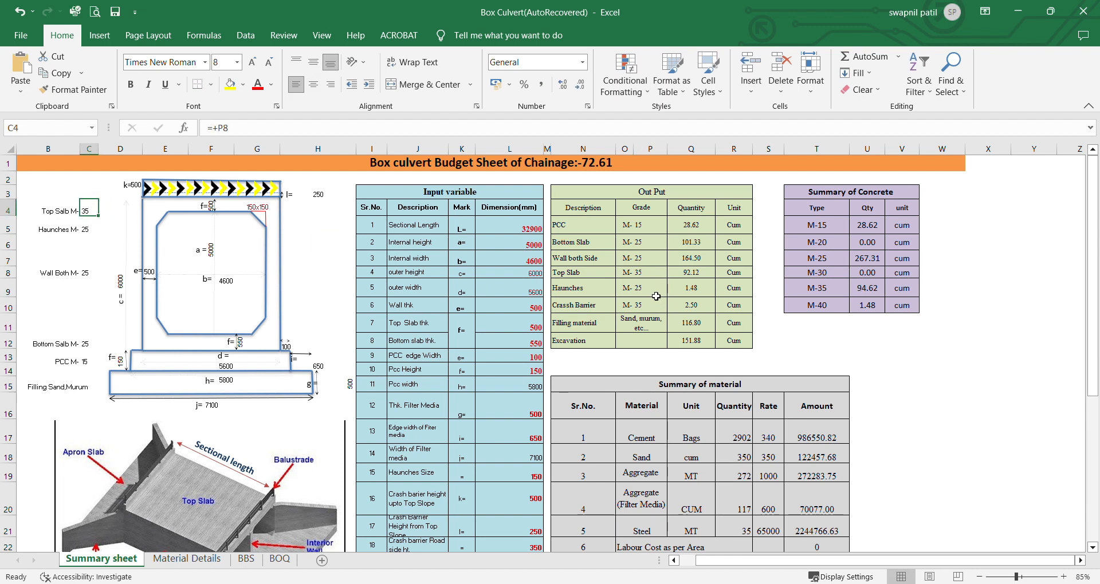
pyautogui.hotkey('ctrl', 'z')
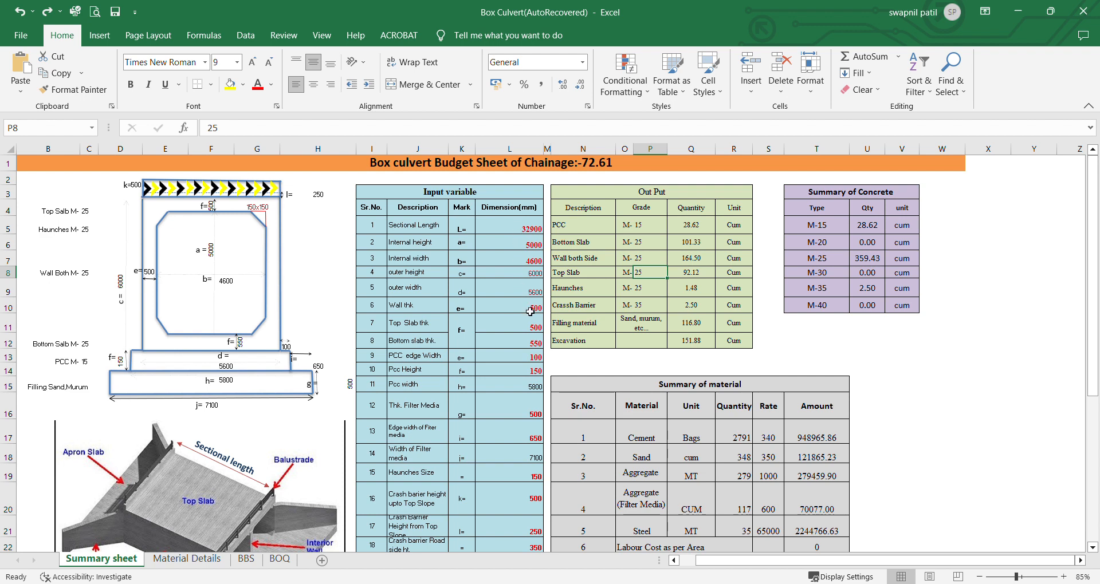
# Step: Inspect the quantity formulas for PCC and filling material in the Out Put table
pyautogui.click(679, 231)
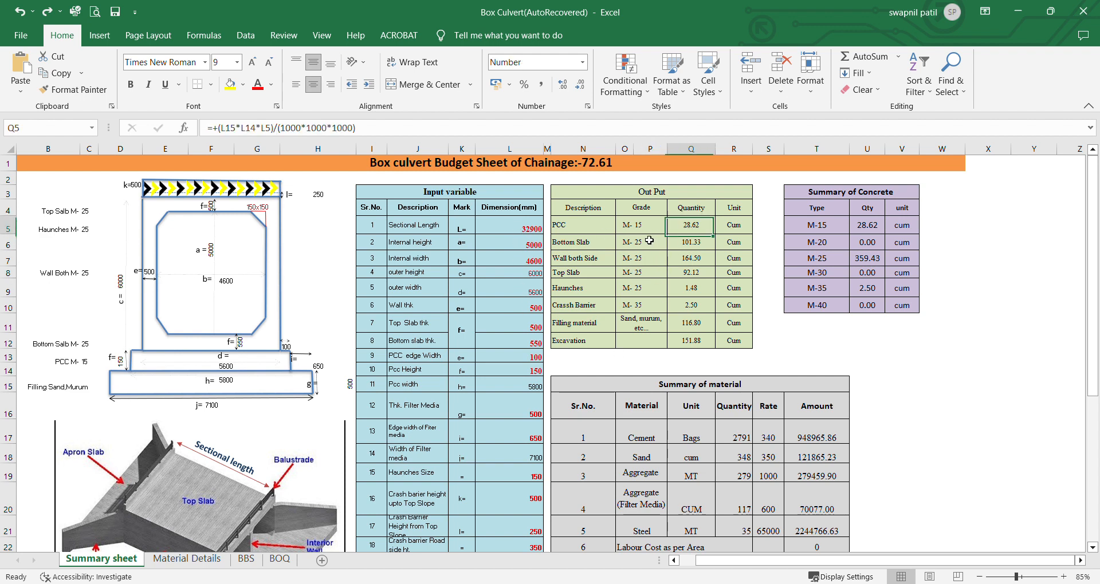
pyautogui.moveTo(611, 200); pyautogui.dragTo(500, 195)
pyautogui.moveTo(687, 196); pyautogui.dragTo(695, 341)
pyautogui.click(695, 329)
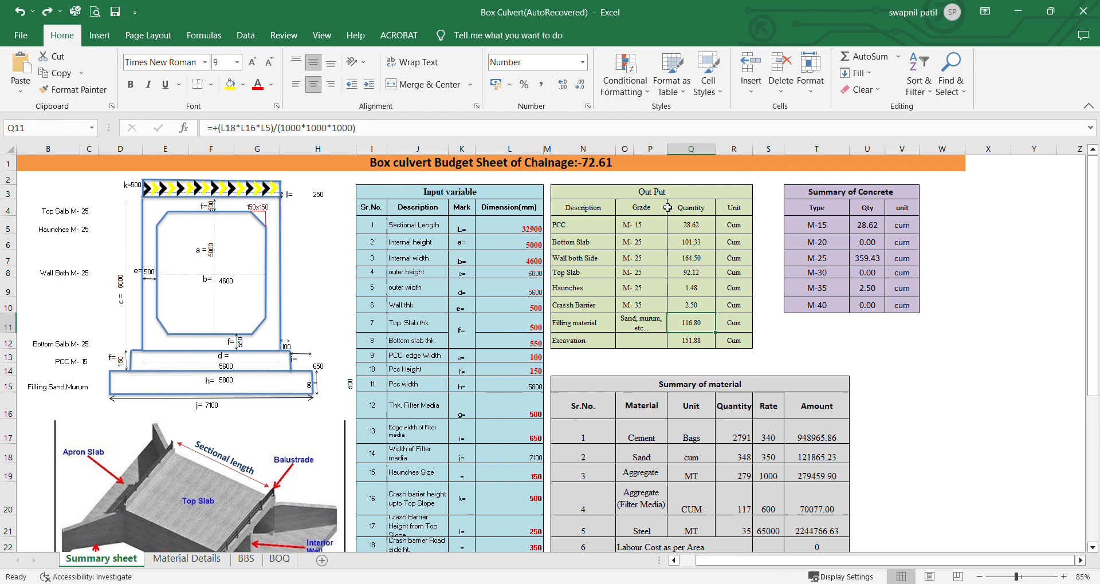
# Step: Review the Summary of Concrete table and the Summary of material table by selecting each one
pyautogui.moveTo(799, 192); pyautogui.dragTo(824, 304)
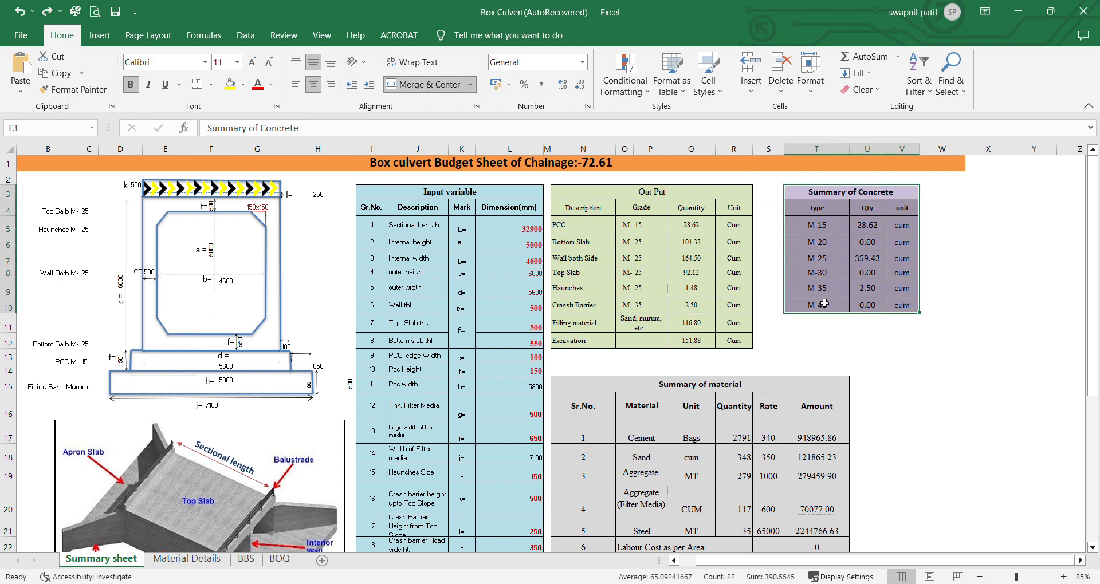
pyautogui.moveTo(733, 385); pyautogui.dragTo(731, 507)
pyautogui.scroll(1, 732, 507)
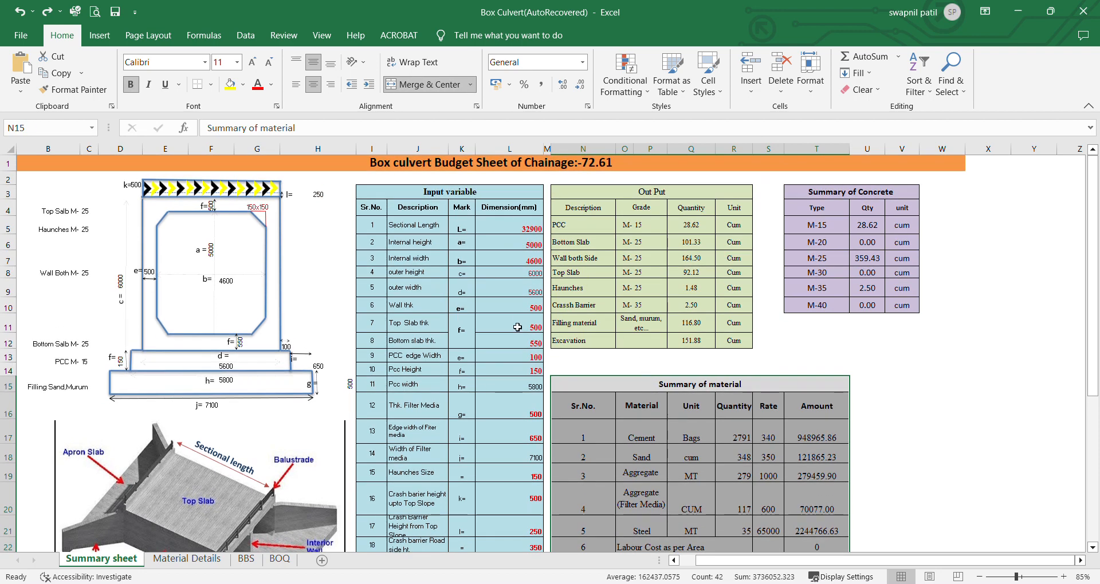
# Step: Examine the internal height and internal width entries and their marks in the Input variable table against the cross-section drawing
pyautogui.keyDown('ctrl'); pyautogui.scroll(1, 488, 297); pyautogui.keyUp('ctrl')
pyautogui.keyDown('ctrl'); pyautogui.scroll(1, 488, 297); pyautogui.keyUp('ctrl')
pyautogui.scroll(3, 432, 284)
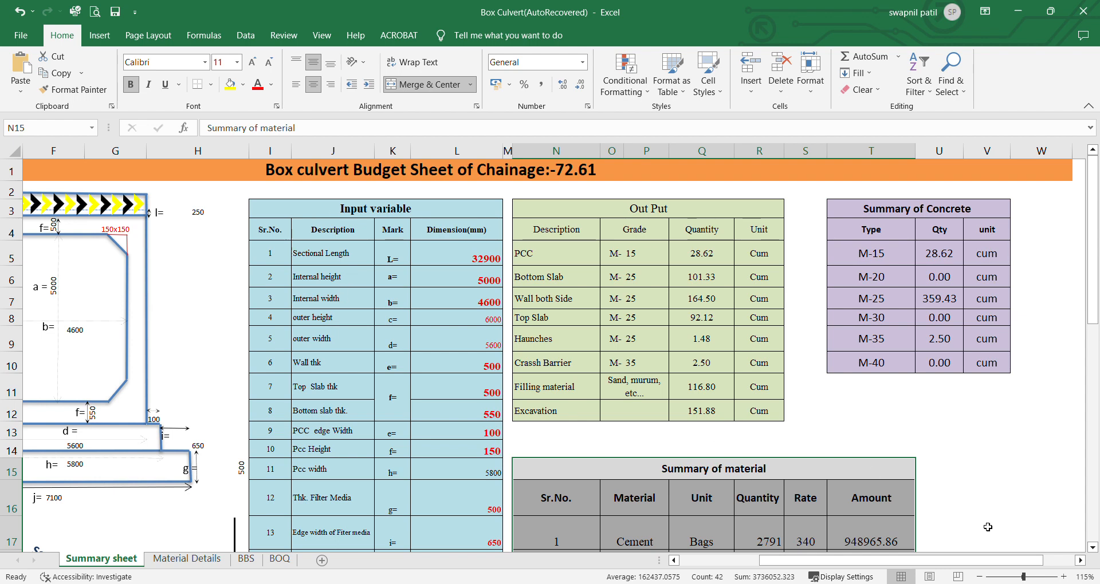
pyautogui.moveTo(977, 565); pyautogui.dragTo(914, 565)
pyautogui.click(667, 331)
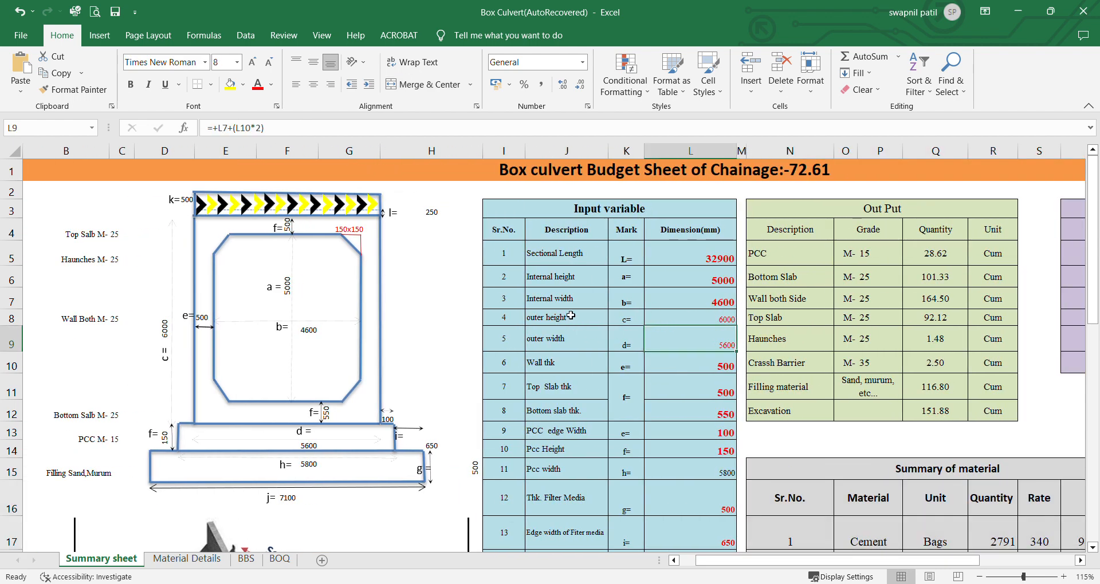
pyautogui.click(574, 310)
pyautogui.press('Up')
pyautogui.press('Up')
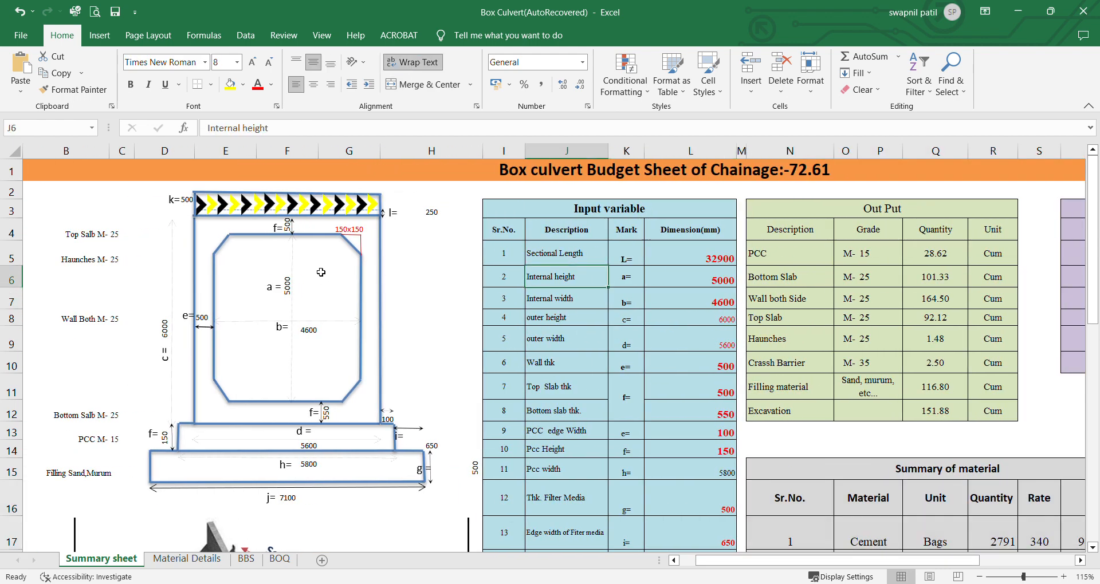
pyautogui.press('Down')
pyautogui.press('Right')
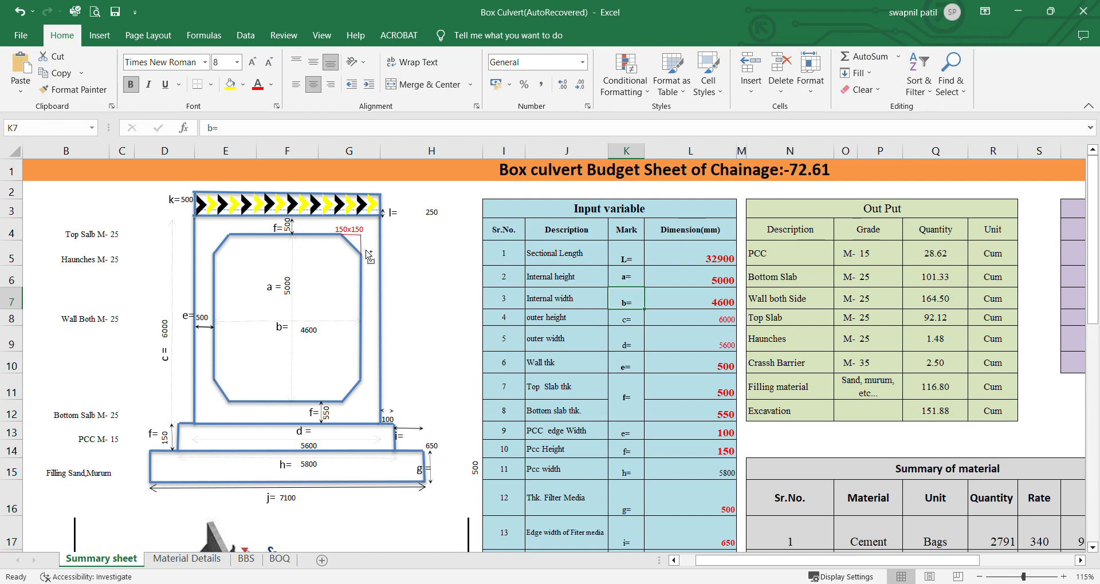
# Step: Calculate 1.48*60 in the empty cell X11 beside the Summary of Concrete table
pyautogui.scroll(-1, 364, 249)
pyautogui.moveTo(939, 564); pyautogui.dragTo(1018, 564)
pyautogui.click(959, 353)
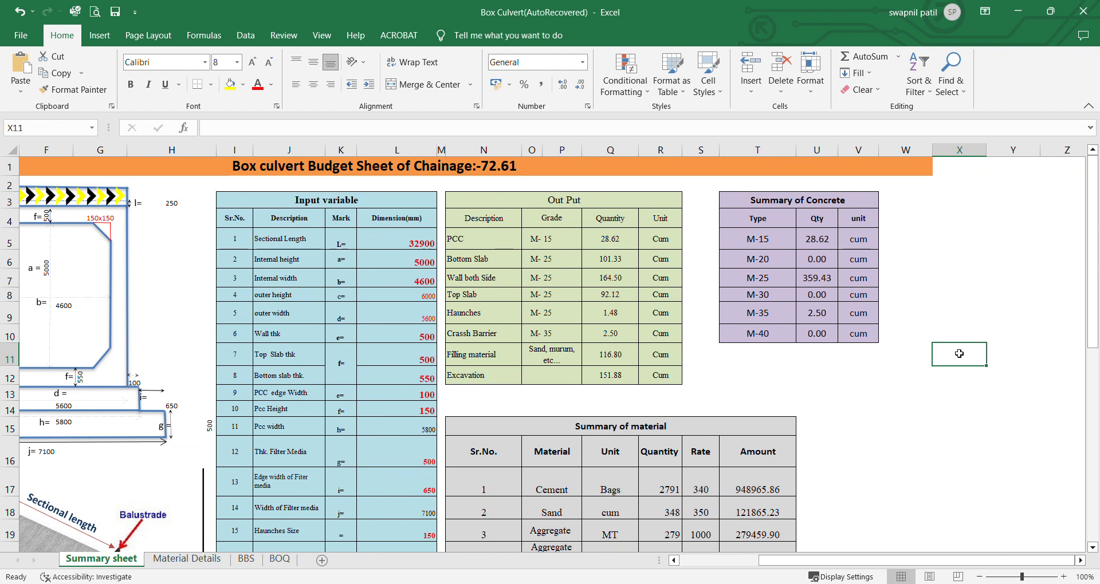
pyautogui.write('1.')
pyautogui.press('Escape')
pyautogui.write('+1.48')
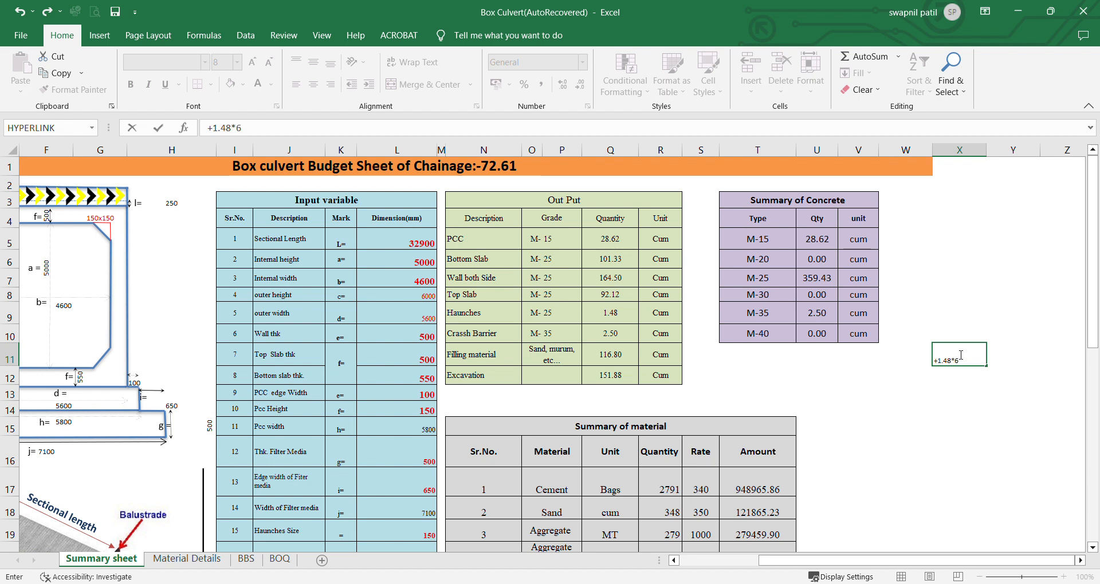
pyautogui.write('0')
pyautogui.press('Return')
# Step: Multiply X11 by 8000 in cell X12, and clear both scratch cells
pyautogui.write('+')
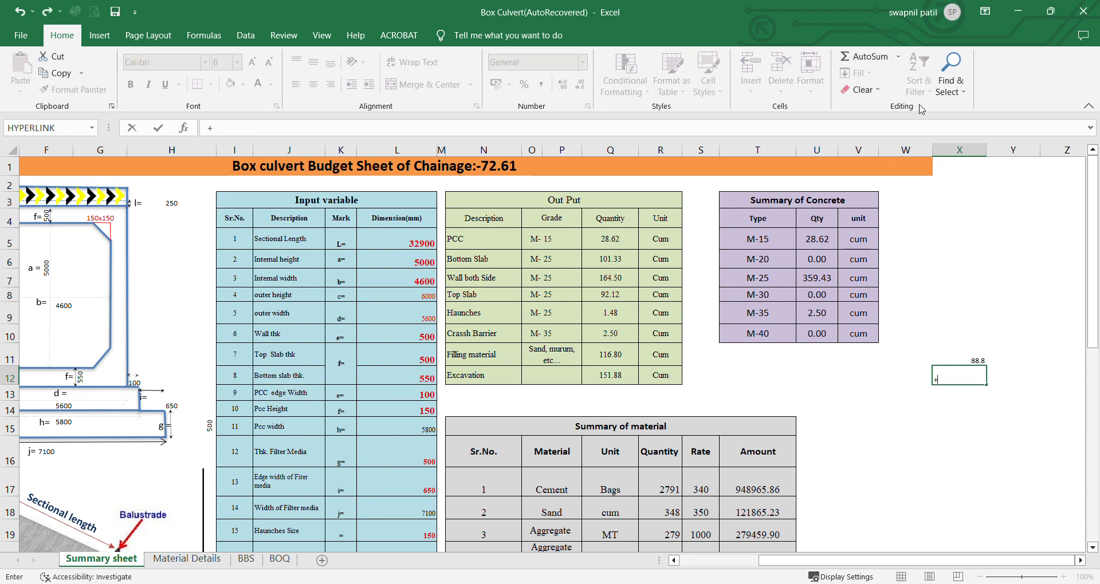
pyautogui.press('Up')
pyautogui.write('*')
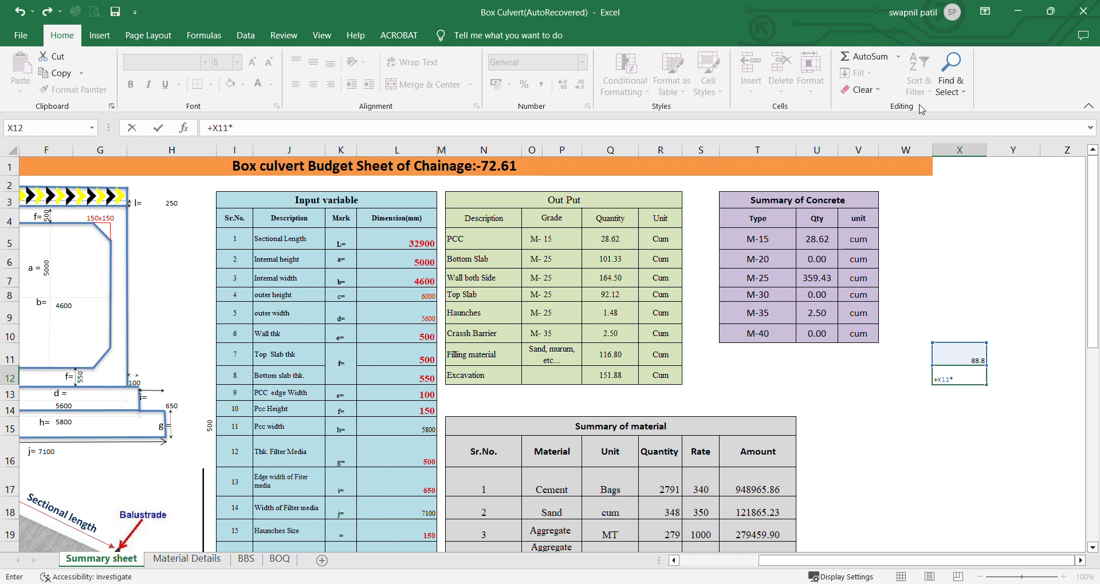
pyautogui.write('8000')
pyautogui.press('Return')
pyautogui.press('Up')
pyautogui.press('Delete')
pyautogui.press('Up')
pyautogui.press('Delete')
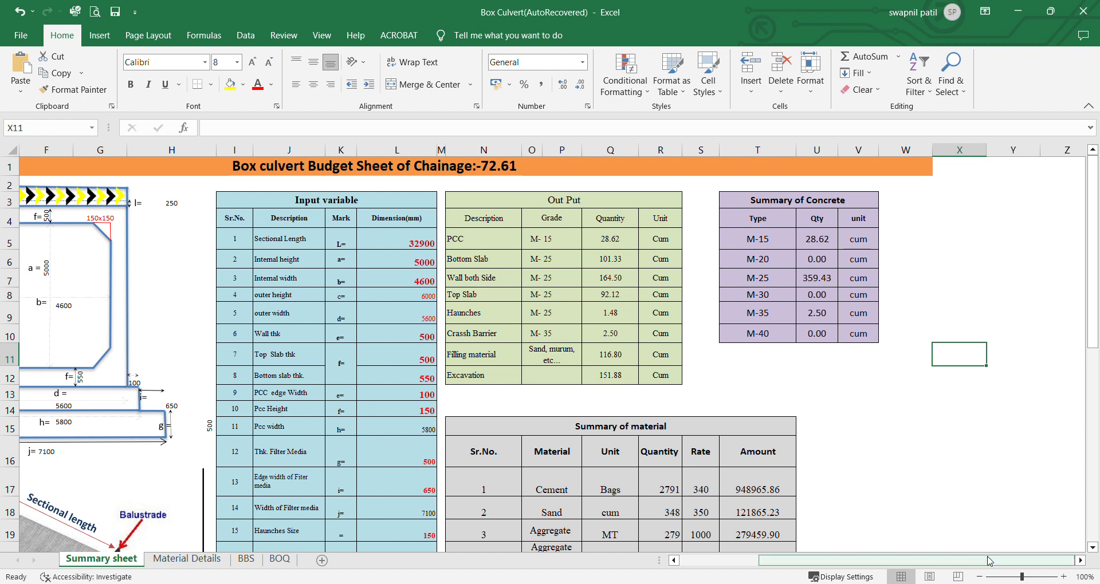
# Step: Inspect the PCC quantity formula in the Out Put table and trace its references to the sectional length, PCC height and PCC width
pyautogui.moveTo(990, 562); pyautogui.dragTo(974, 562)
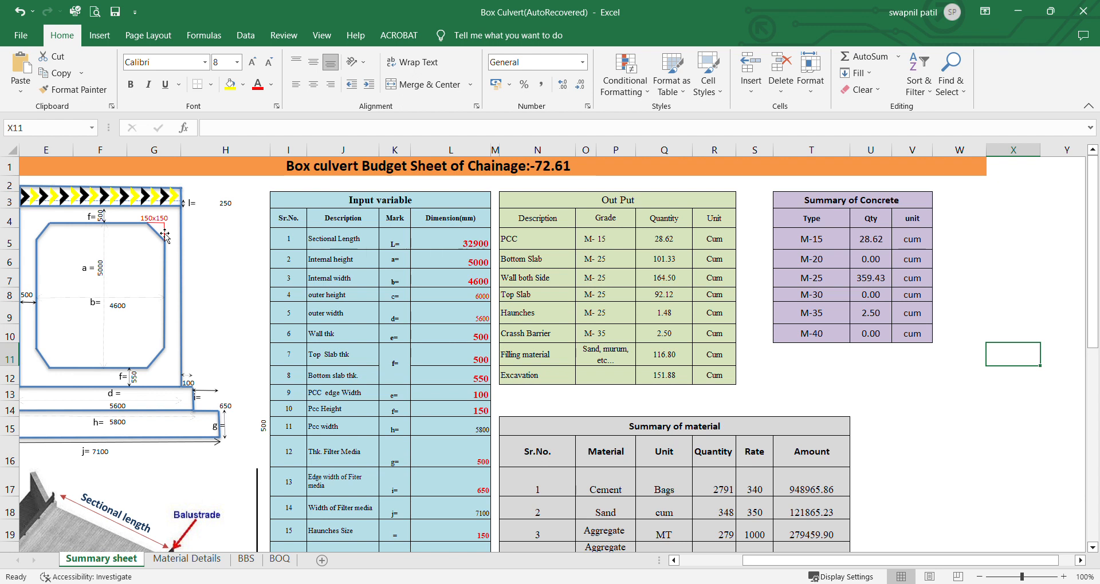
pyautogui.click(548, 247)
pyautogui.click(606, 239)
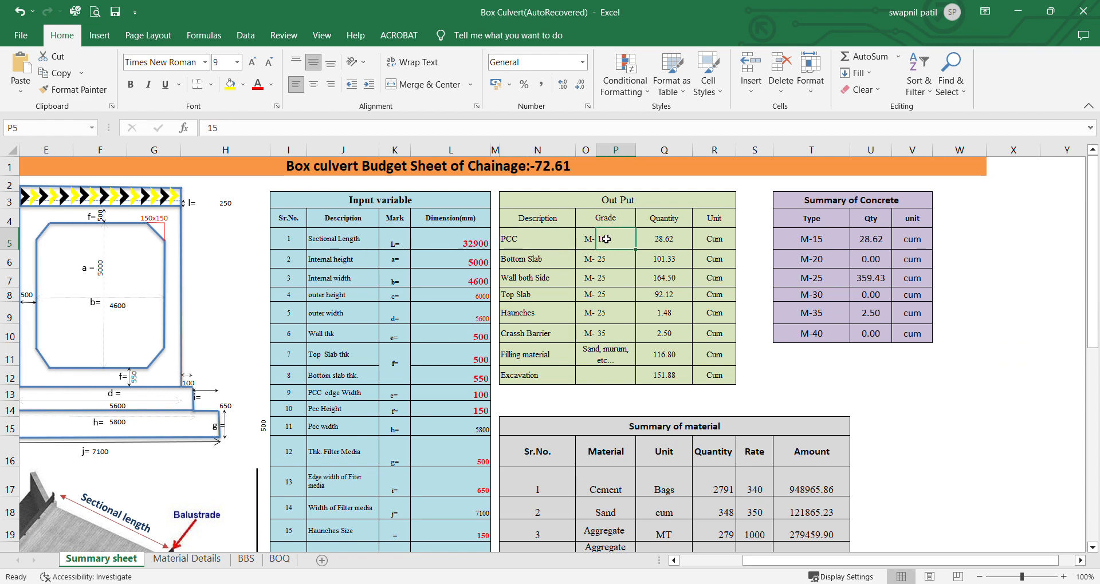
pyautogui.click(655, 244)
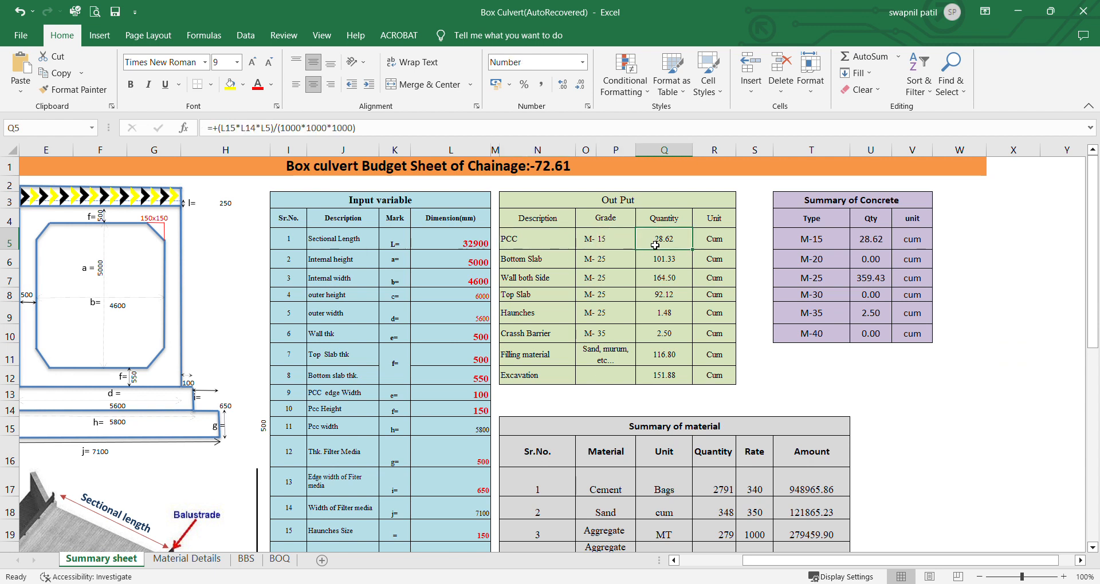
pyautogui.doubleClick(655, 245)
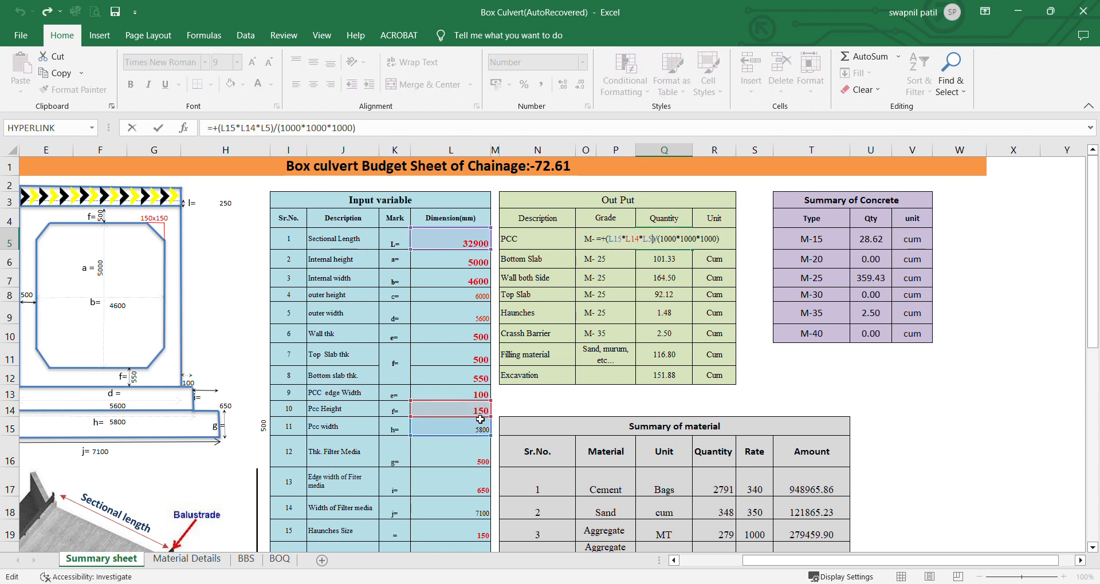
pyautogui.scroll(-2, 481, 419)
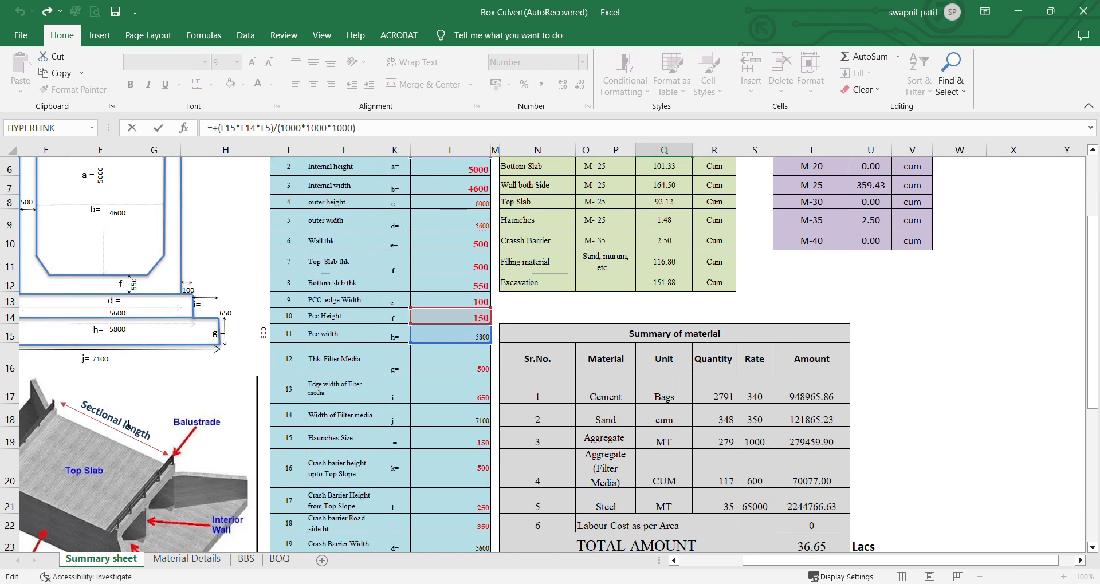
pyautogui.scroll(-2, 411, 319)
pyautogui.scroll(2, 411, 319)
pyautogui.scroll(2, 856, 493)
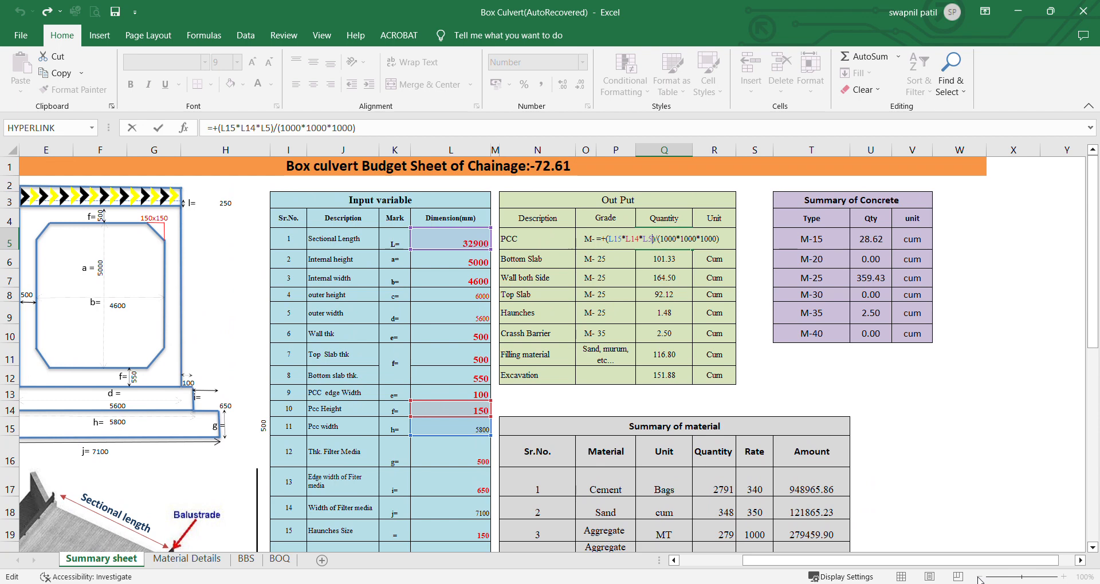
pyautogui.press('Escape')
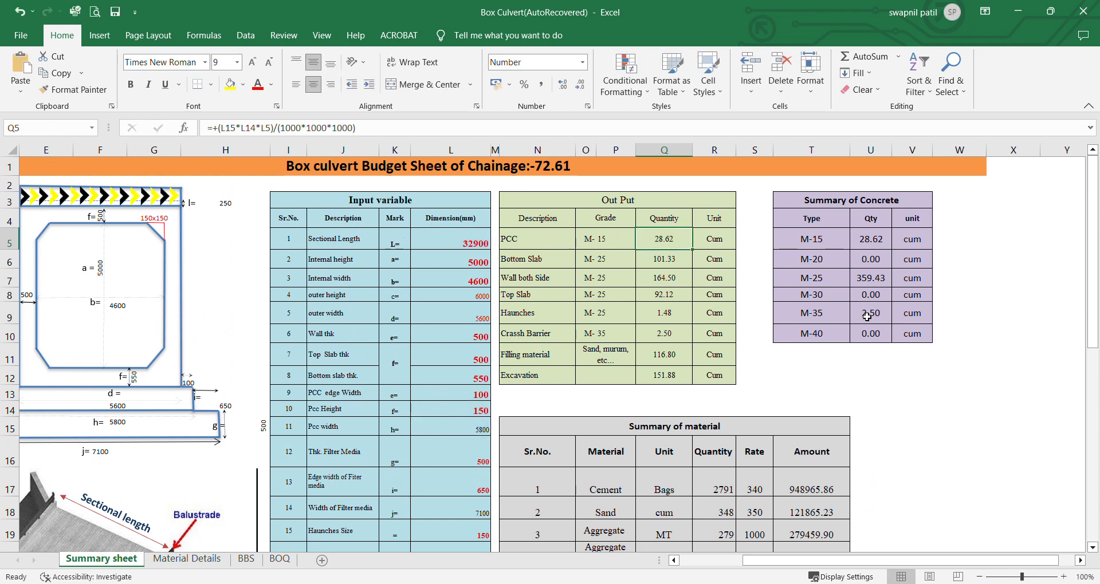
pyautogui.keyDown('ctrl'); pyautogui.scroll(-1, 854, 321); pyautogui.keyUp('ctrl')
pyautogui.doubleClick(700, 226)
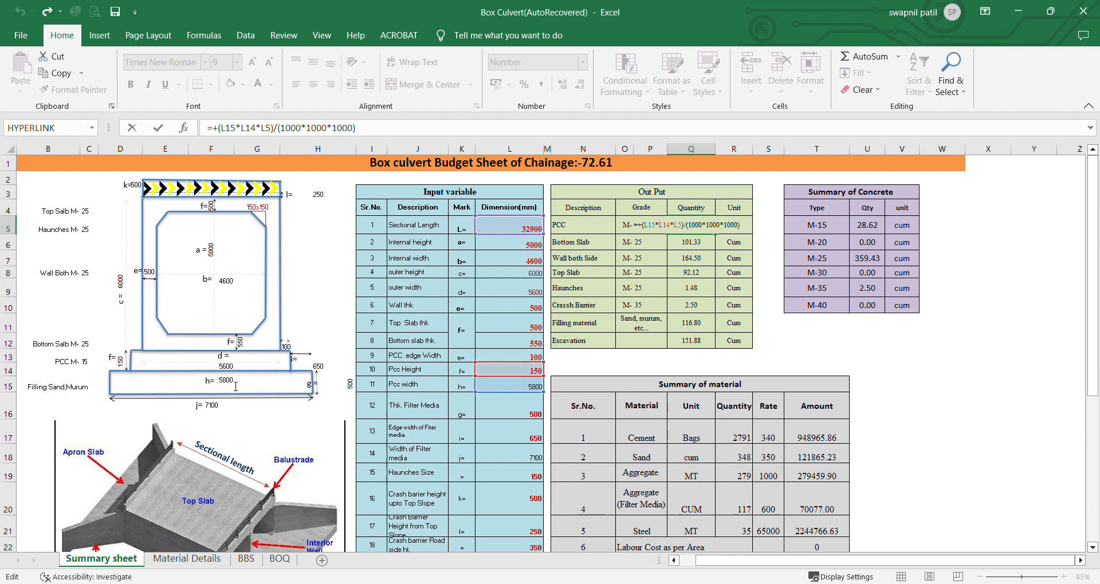
pyautogui.press('Return')
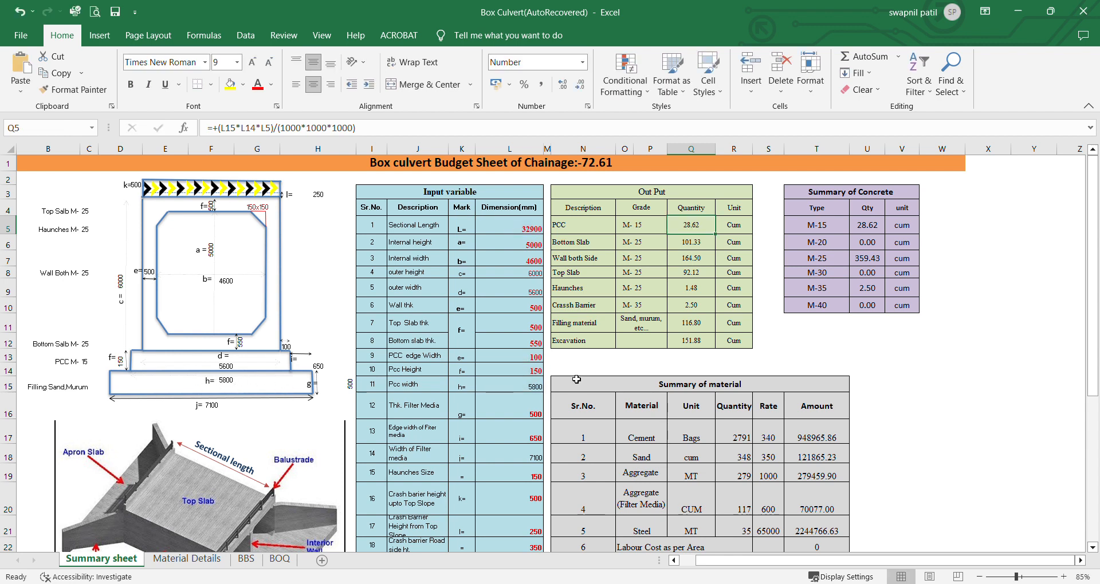
# Step: Inspect the Out Put quantity formulas for the walls on both sides, the top slab and the crash barrier
pyautogui.click(700, 259)
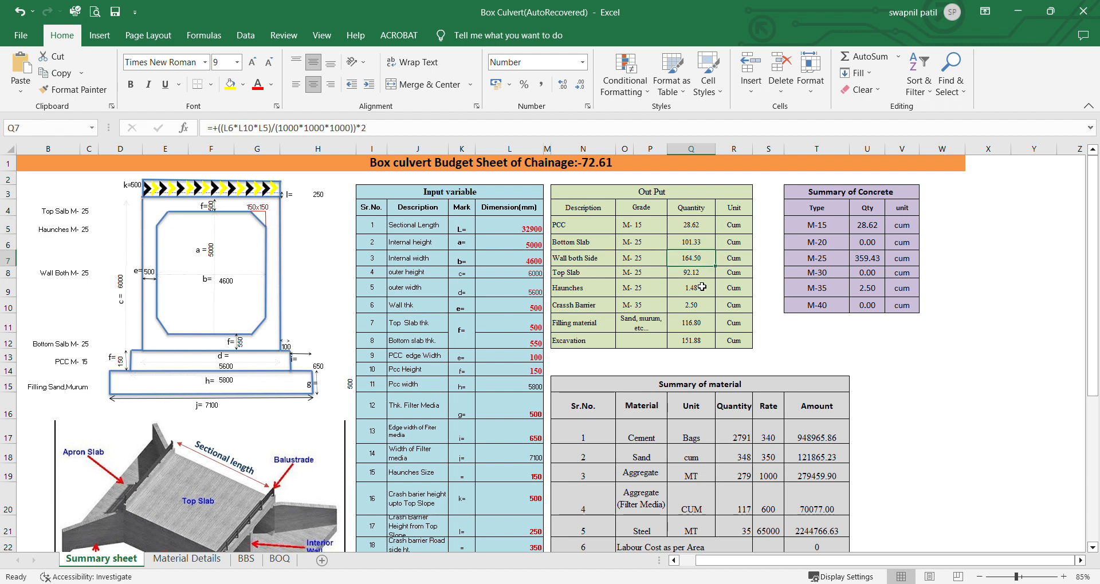
pyautogui.click(702, 275)
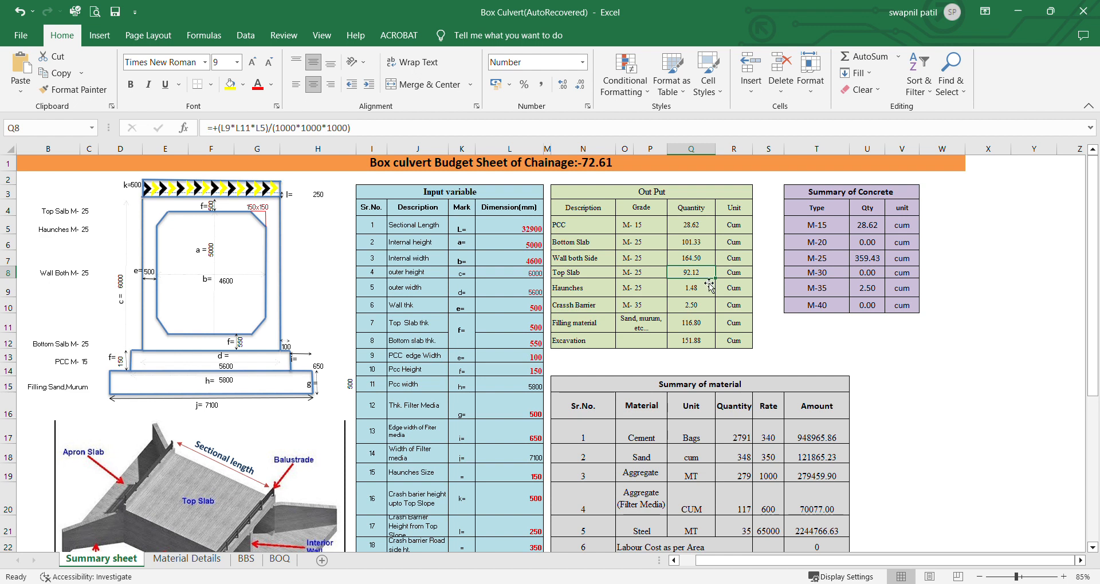
pyautogui.click(575, 264)
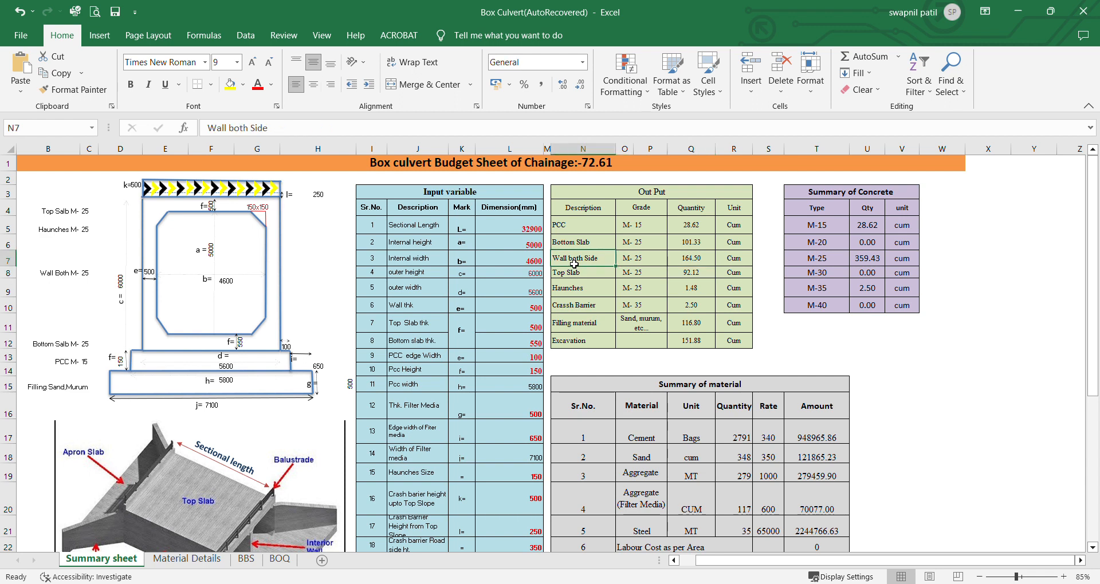
pyautogui.click(699, 265)
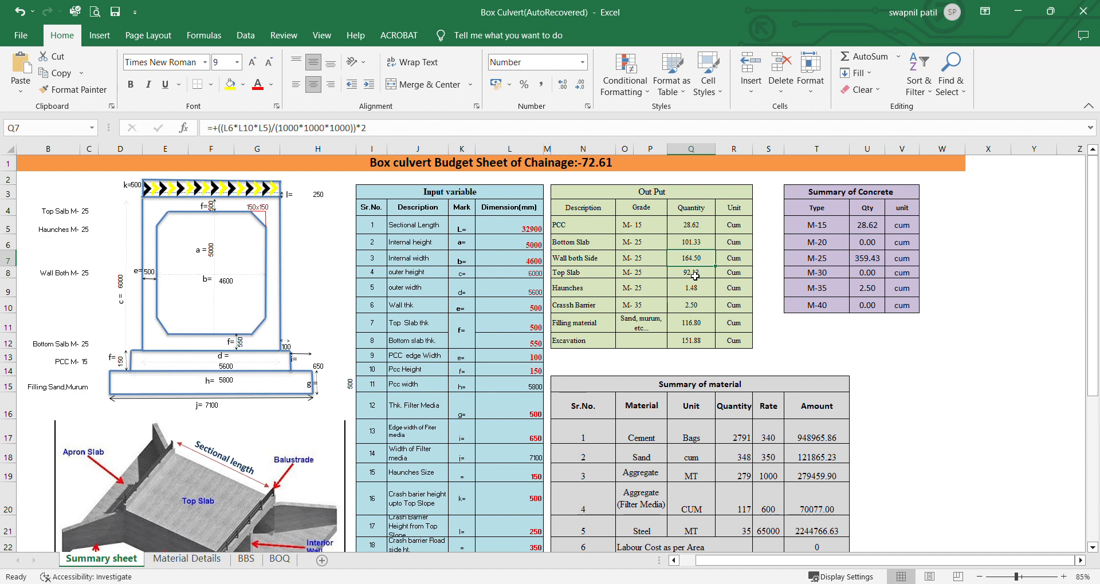
pyautogui.click(612, 275)
pyautogui.click(670, 289)
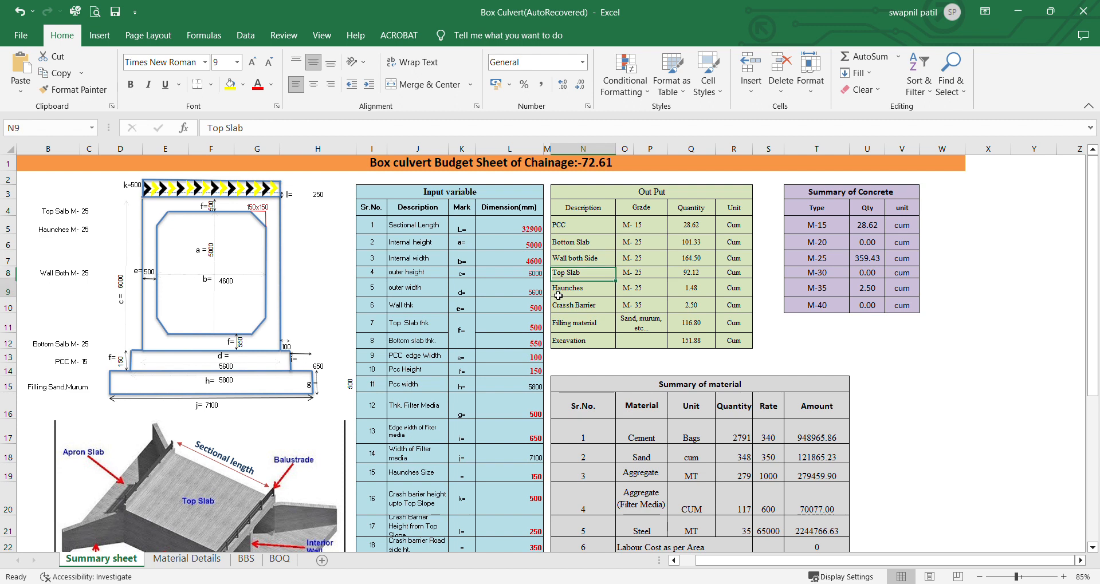
pyautogui.click(689, 308)
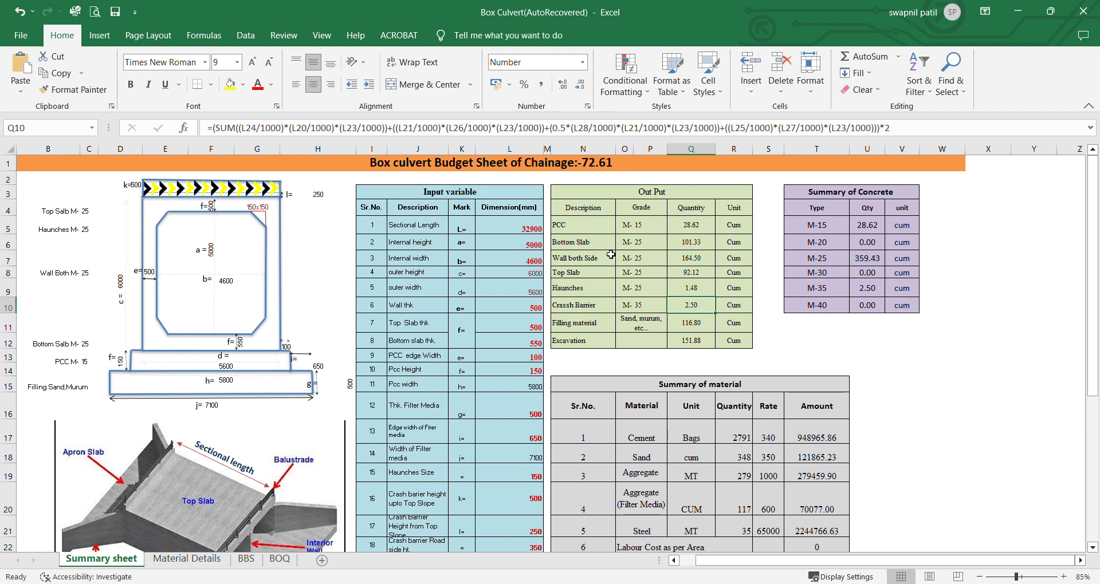
# Step: Go through the description entries of the Out Put table, from PCC down to Excavation
pyautogui.click(599, 241)
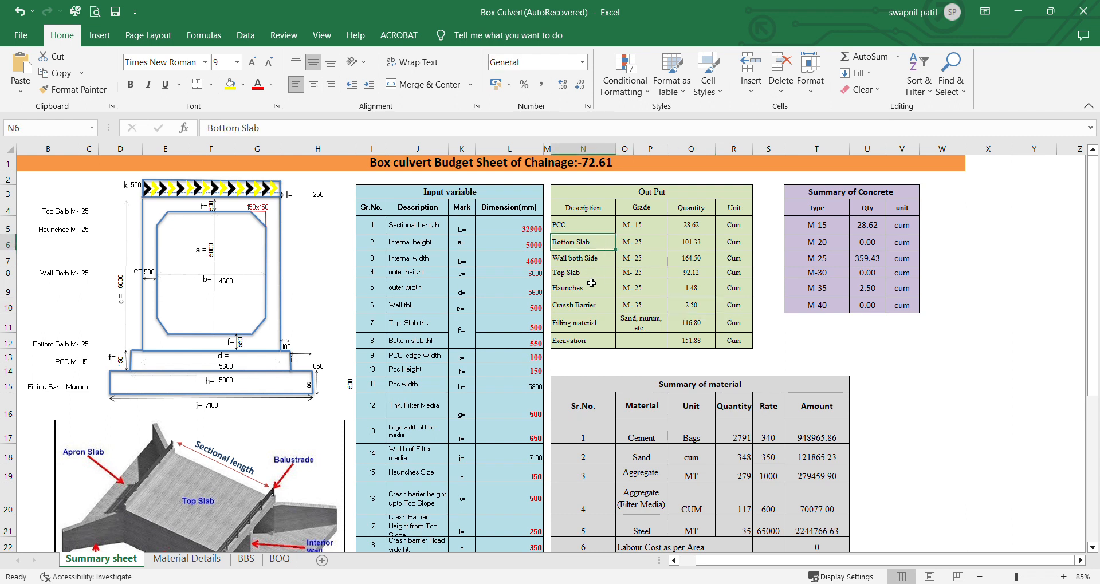
pyautogui.click(594, 275)
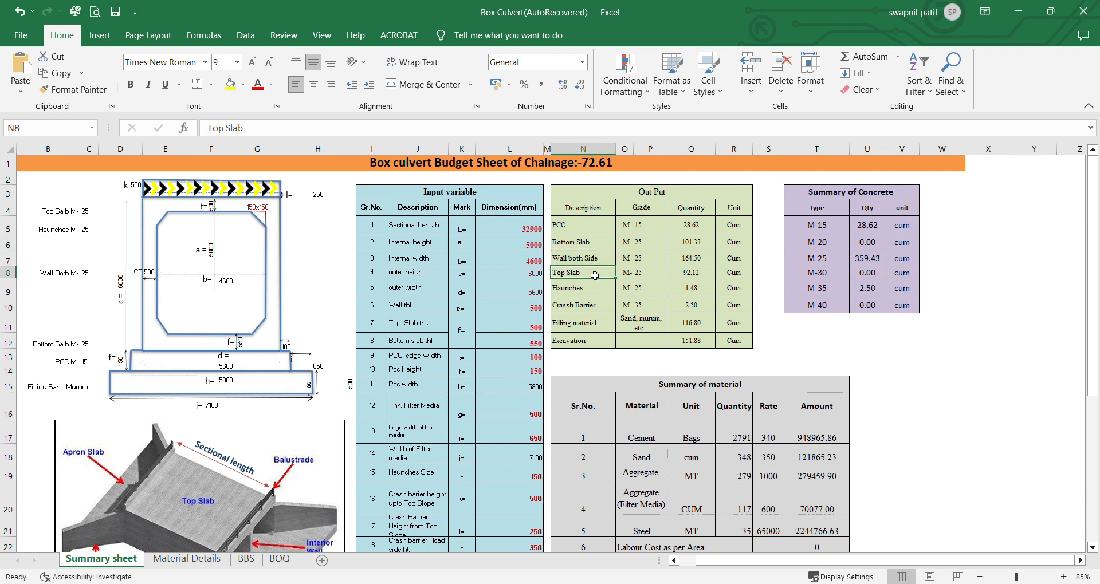
pyautogui.click(598, 264)
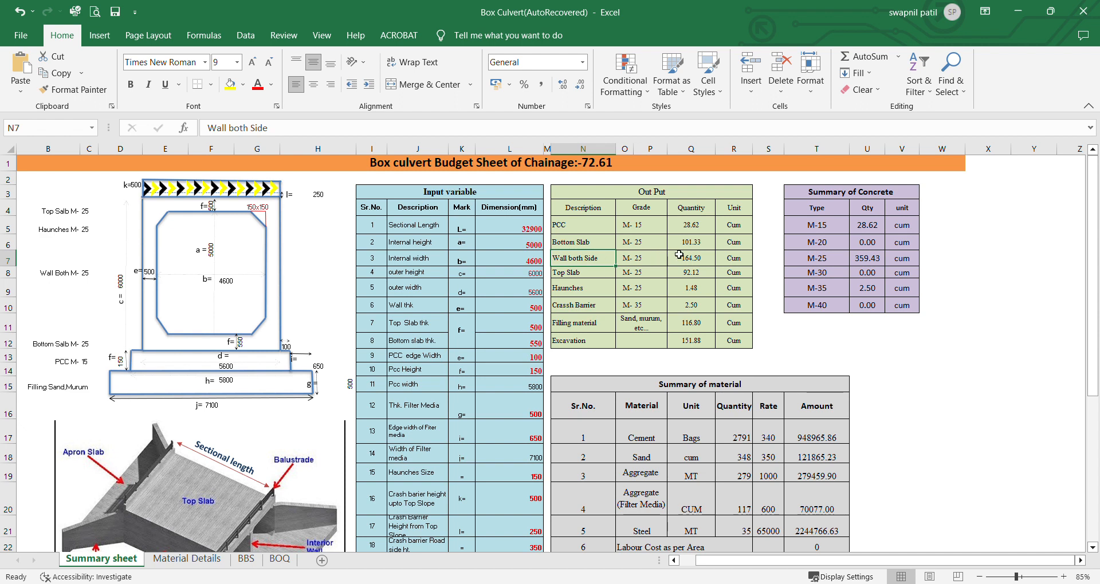
pyautogui.click(610, 245)
pyautogui.click(587, 229)
pyautogui.click(585, 246)
pyautogui.click(584, 260)
pyautogui.click(591, 278)
pyautogui.click(589, 293)
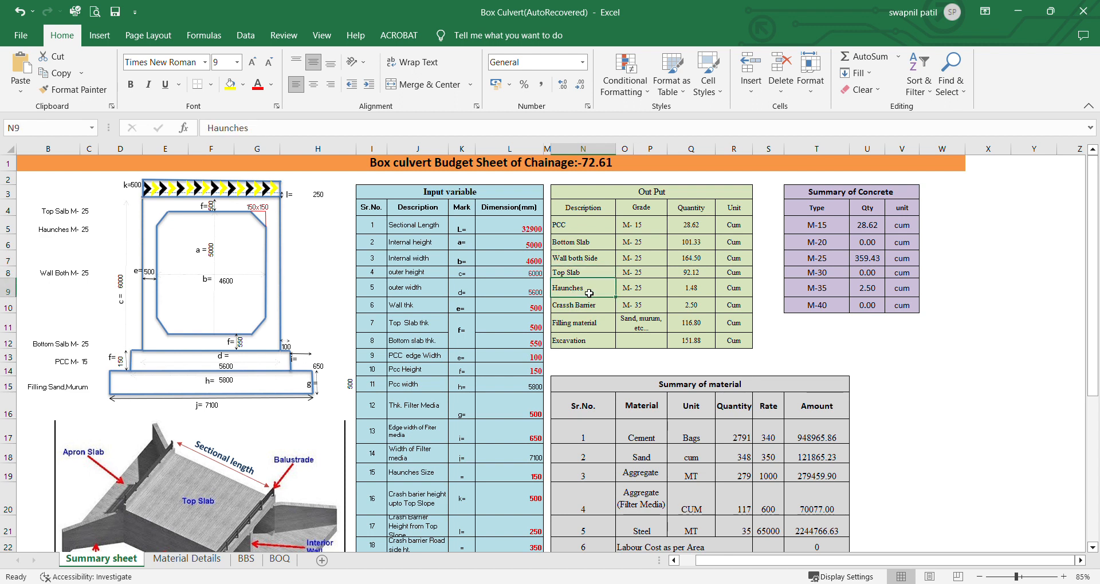
pyautogui.click(591, 307)
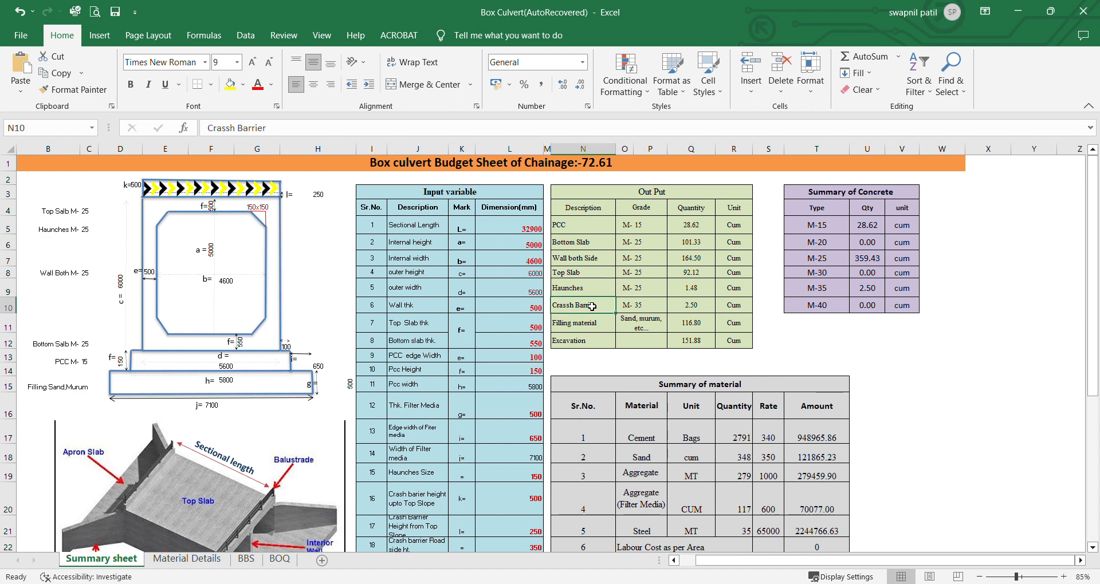
pyautogui.click(590, 325)
pyautogui.click(589, 341)
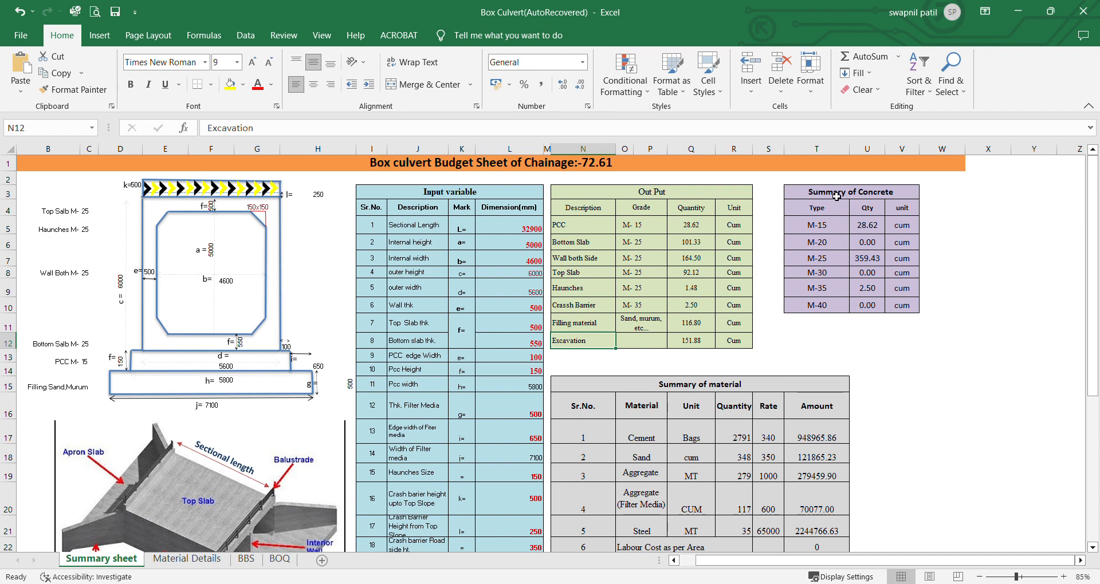
# Step: Inspect the M-15 quantity formula in the Summary of Concrete table and select the whole table
pyautogui.moveTo(850, 194); pyautogui.dragTo(875, 307)
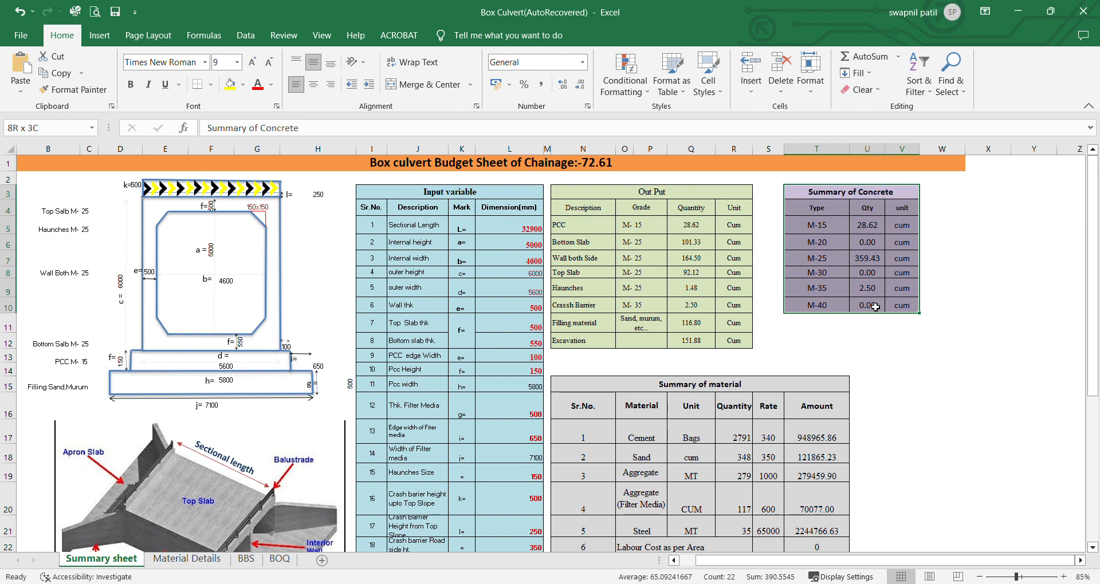
pyautogui.click(873, 228)
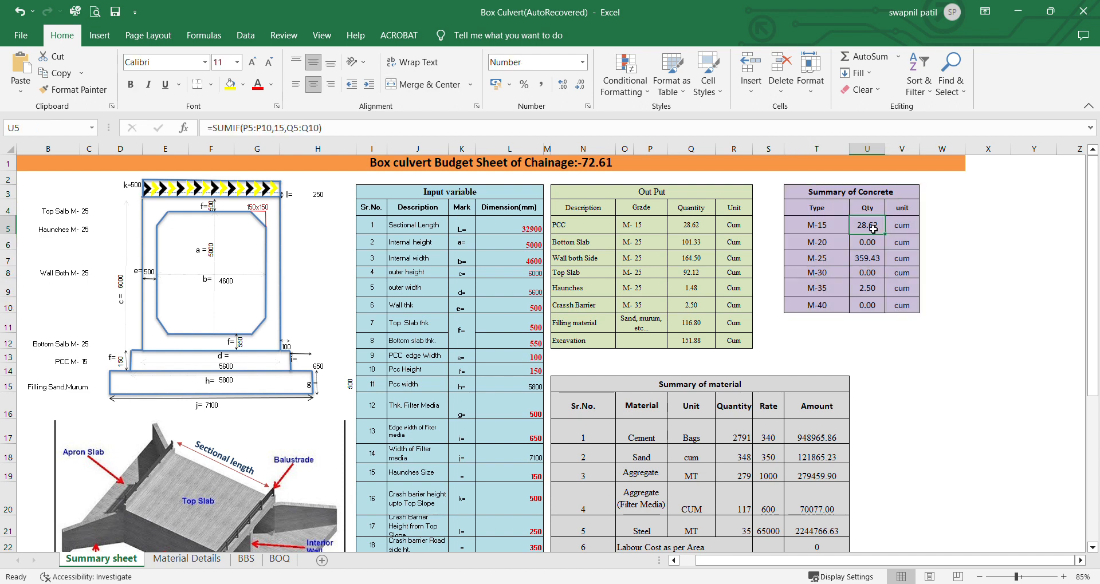
pyautogui.moveTo(876, 196); pyautogui.dragTo(888, 307)
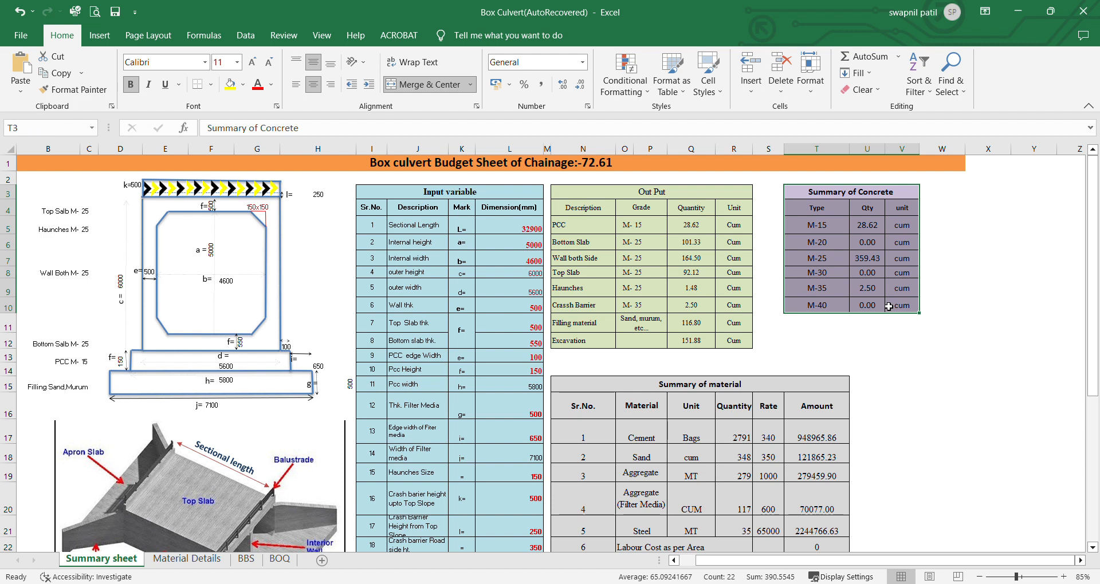
# Step: Inspect the SUMIF formula behind the M-15 quantity in the Summary of Concrete table
pyautogui.click(839, 231)
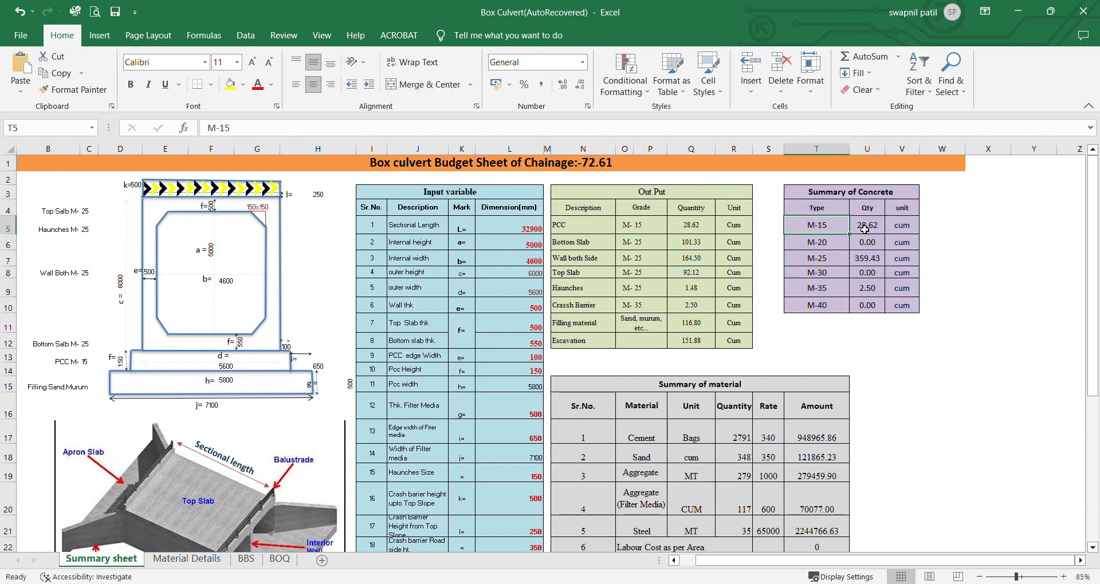
pyautogui.click(862, 229)
pyautogui.click(839, 231)
pyautogui.doubleClick(877, 228)
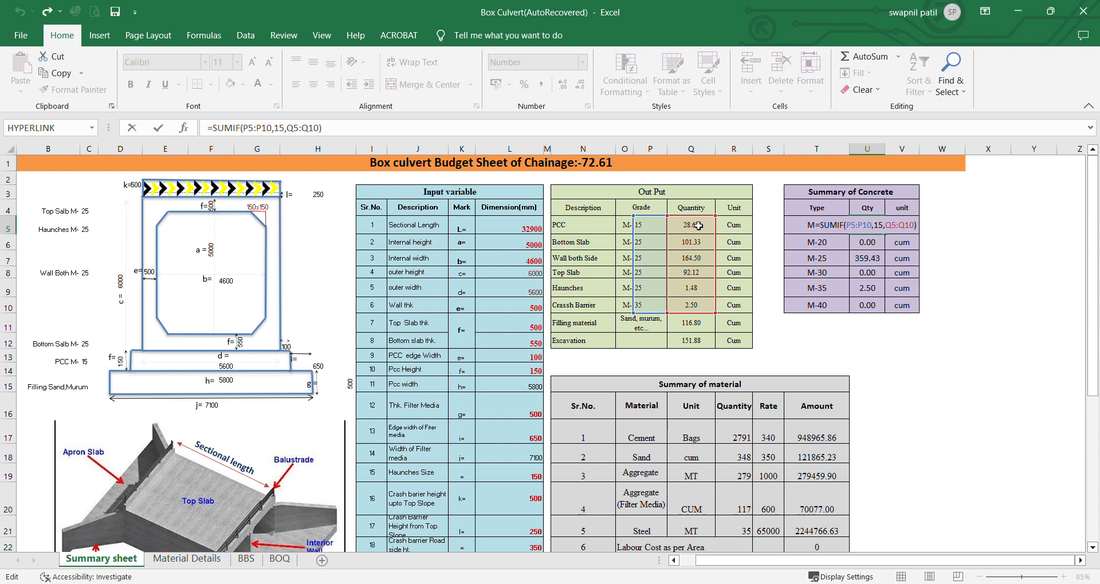
pyautogui.hotkey('ctrl', 'Return')
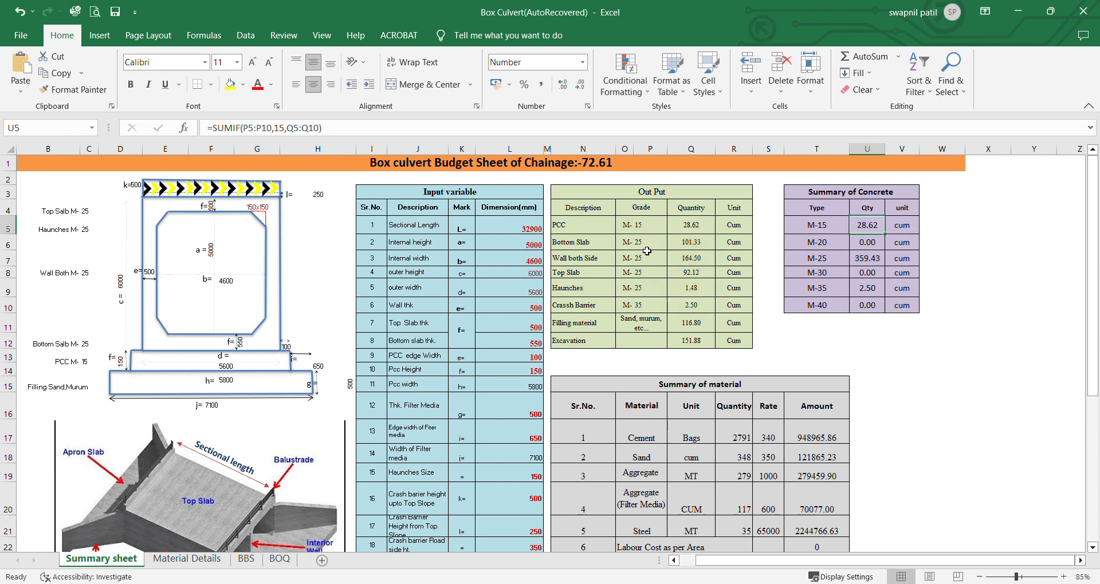
# Step: Try grade 15 for the bottom slab, select the PCC and bottom slab quantities for comparison, and undo the grade change
pyautogui.click(647, 251)
pyautogui.write('15')
pyautogui.press('Return')
pyautogui.moveTo(692, 220); pyautogui.dragTo(693, 243)
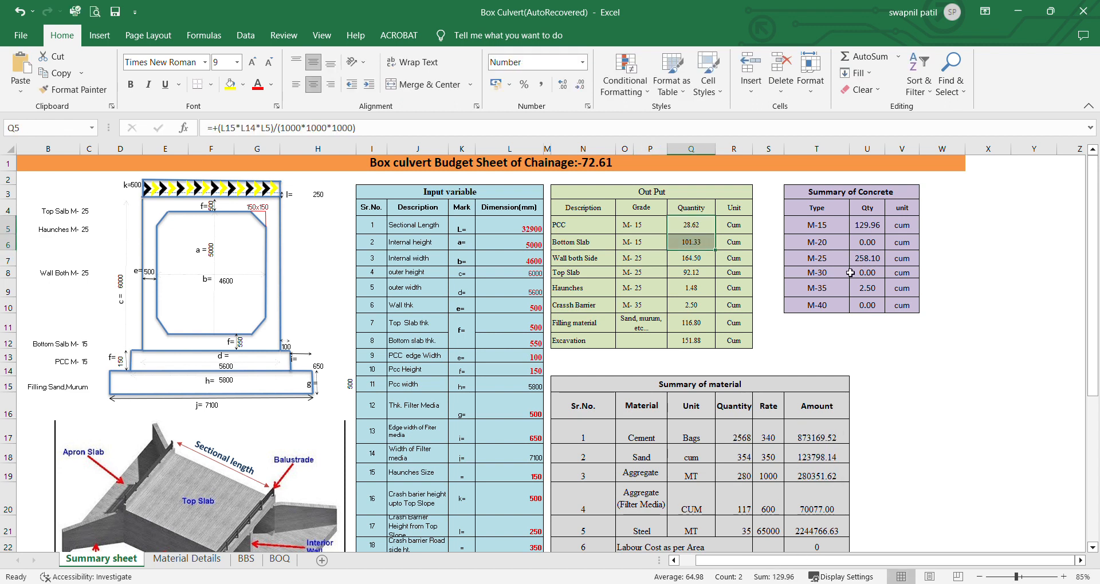
pyautogui.hotkey('ctrl', 'z')
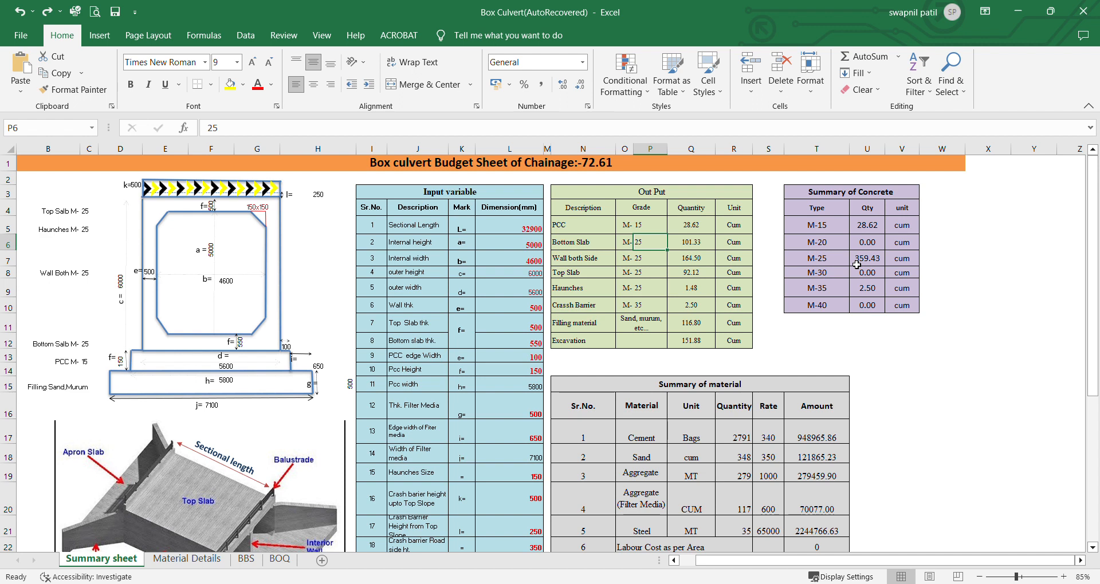
# Step: Go through the M-25, M-20, M-35 and M-40 entries in the Summary of Concrete table
pyautogui.click(841, 263)
pyautogui.click(873, 247)
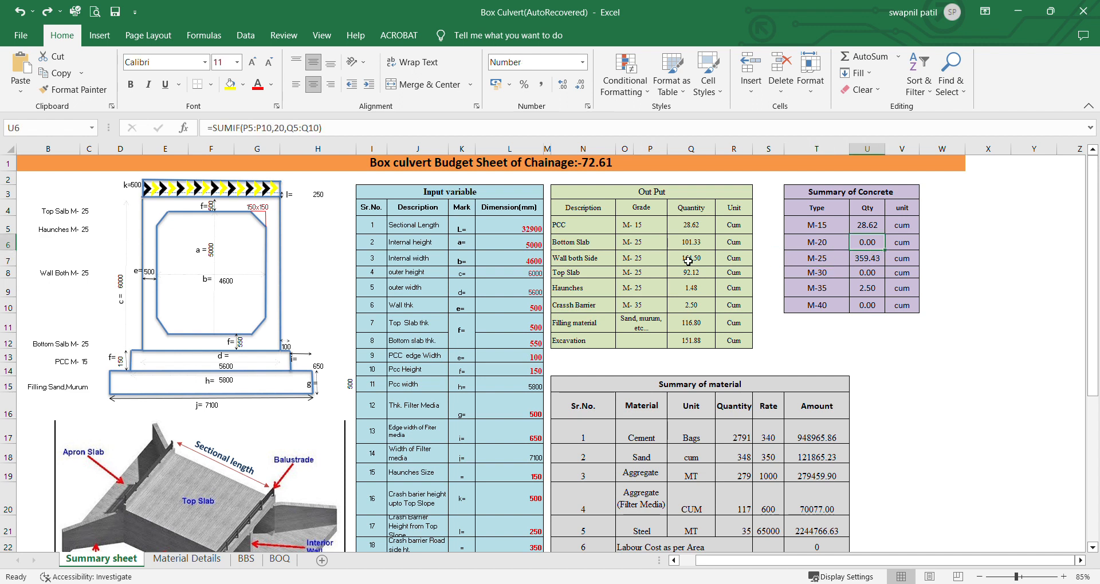
pyautogui.click(832, 291)
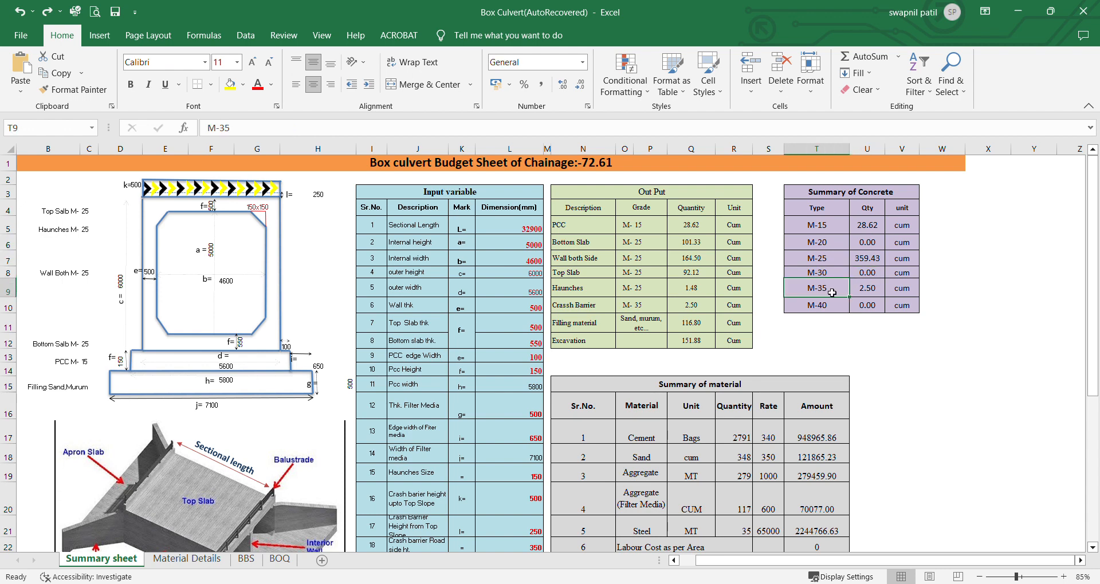
pyautogui.click(866, 294)
pyautogui.click(826, 305)
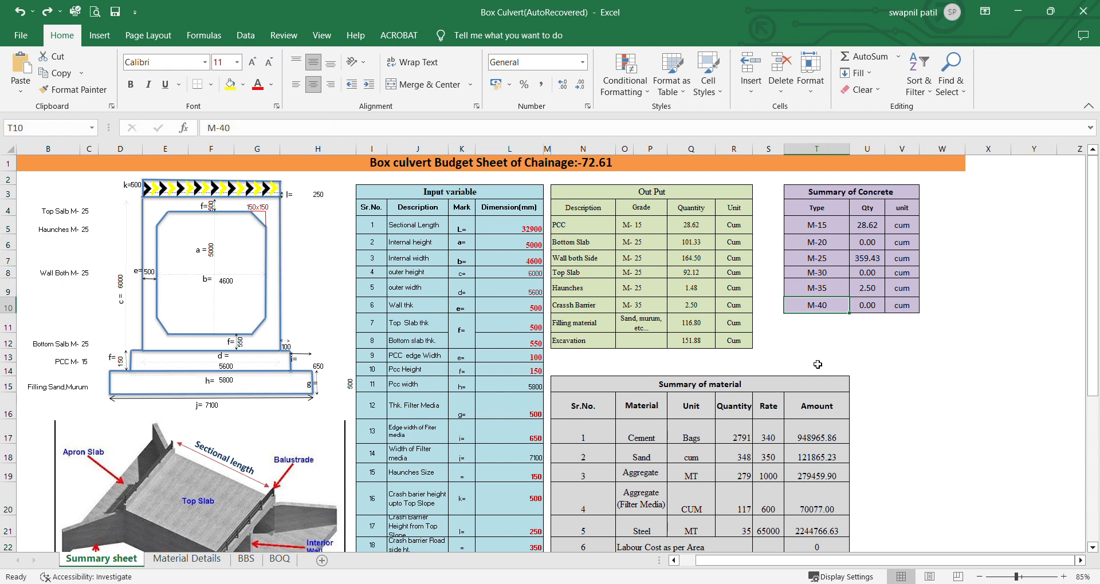
# Step: Go through the cement, sand and aggregate rows and their units in the Summary of material table
pyautogui.scroll(-2, 724, 401)
pyautogui.click(686, 359)
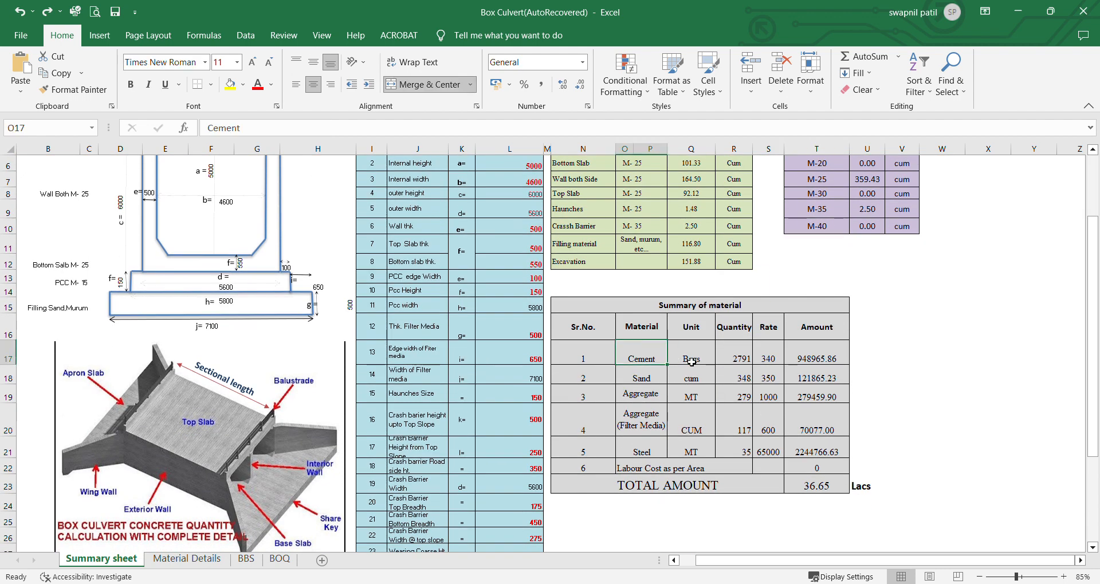
pyautogui.click(653, 381)
pyautogui.click(690, 380)
pyautogui.click(652, 397)
pyautogui.click(689, 400)
pyautogui.click(654, 378)
pyautogui.click(683, 380)
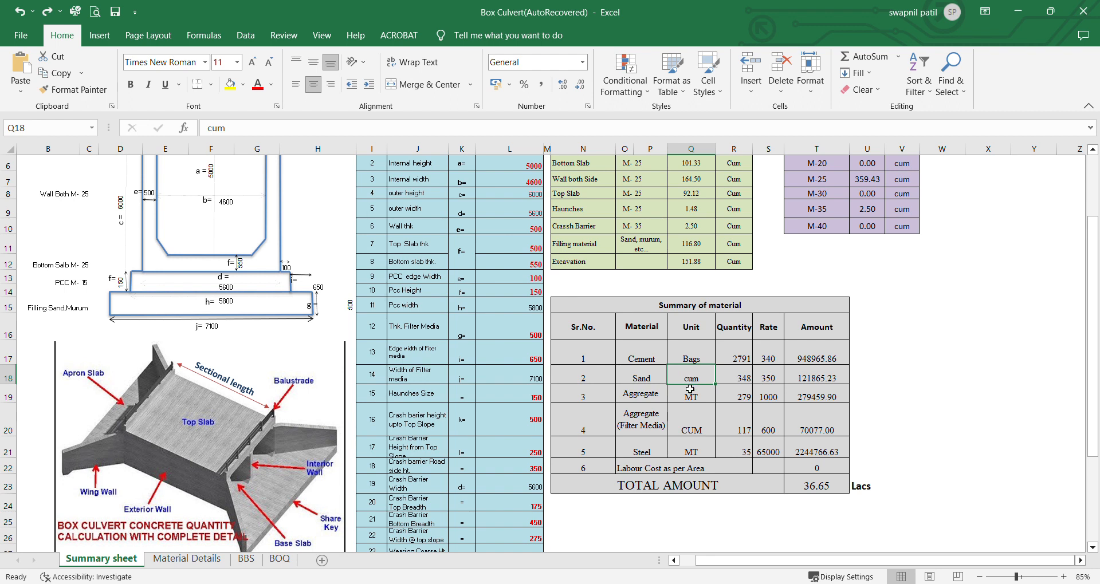
pyautogui.click(663, 400)
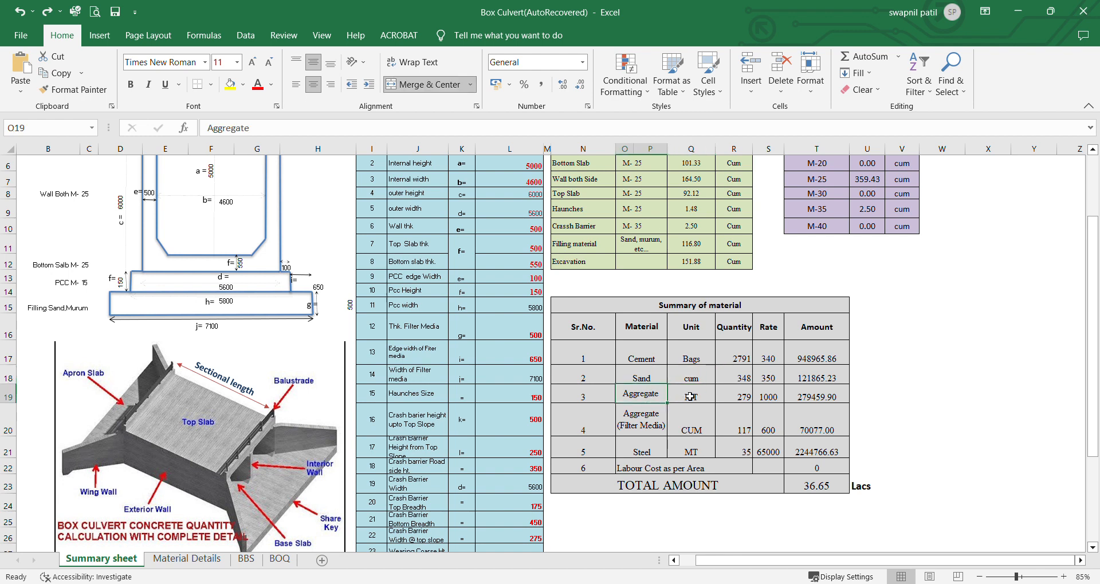
pyautogui.click(690, 397)
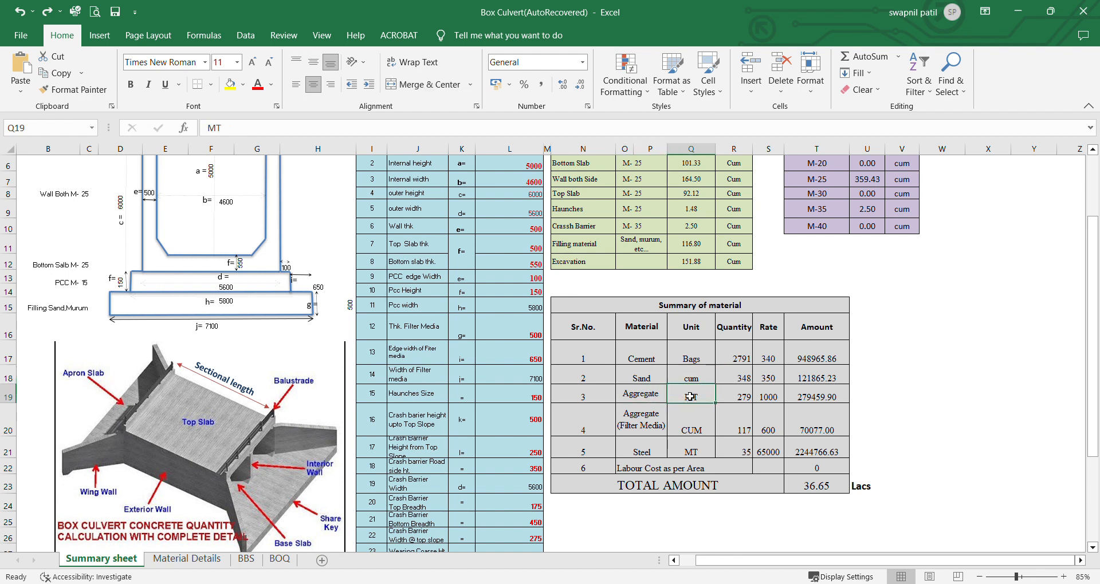
# Step: Review the filter media aggregate, steel and labour cost rows, and inspect the total amount formula in the material summary
pyautogui.click(653, 418)
pyautogui.click(695, 422)
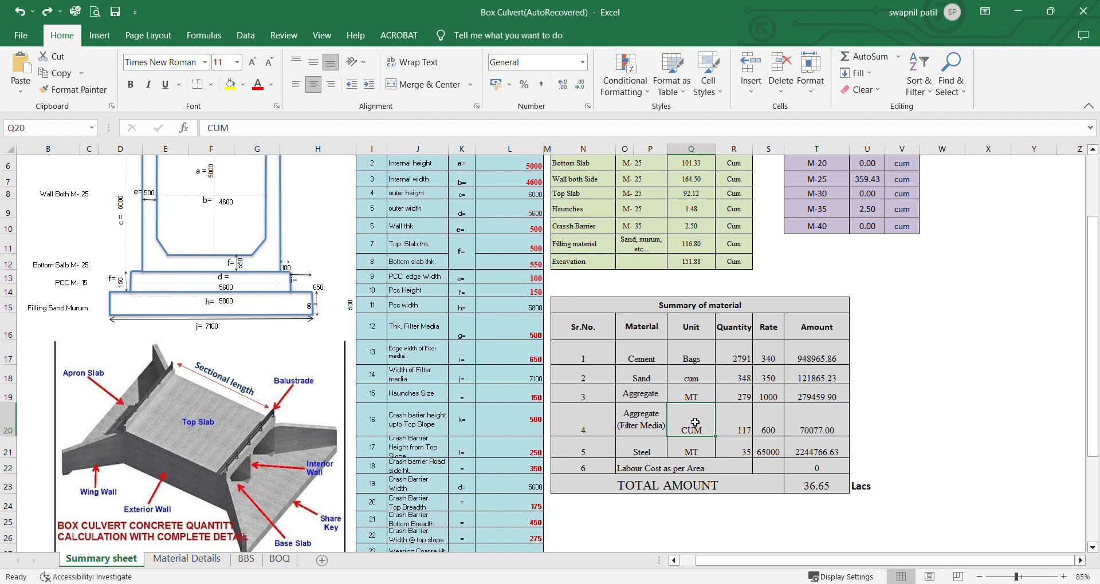
pyautogui.click(638, 458)
pyautogui.click(682, 457)
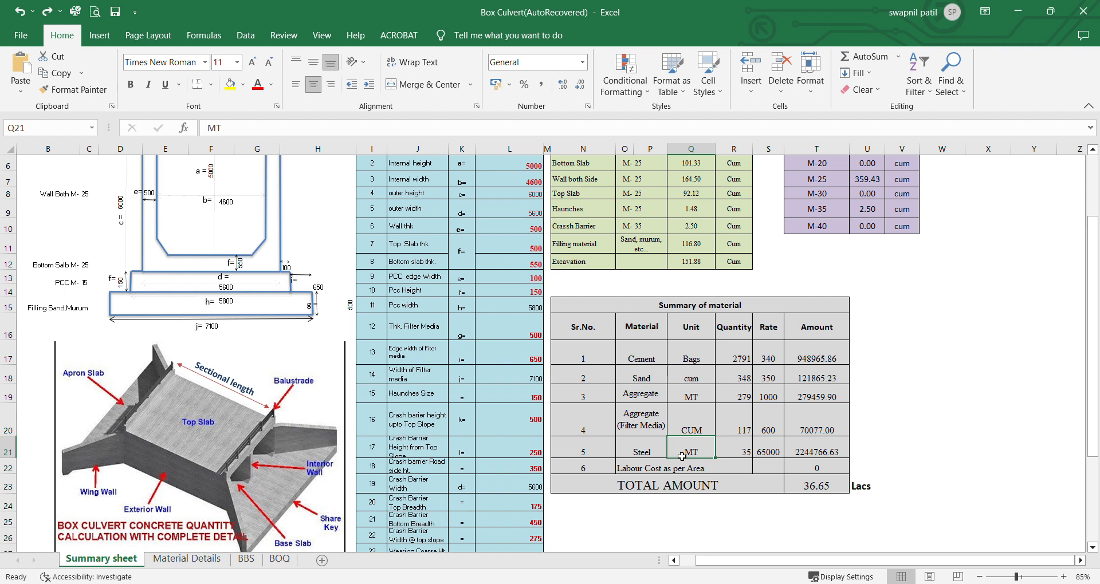
pyautogui.click(677, 472)
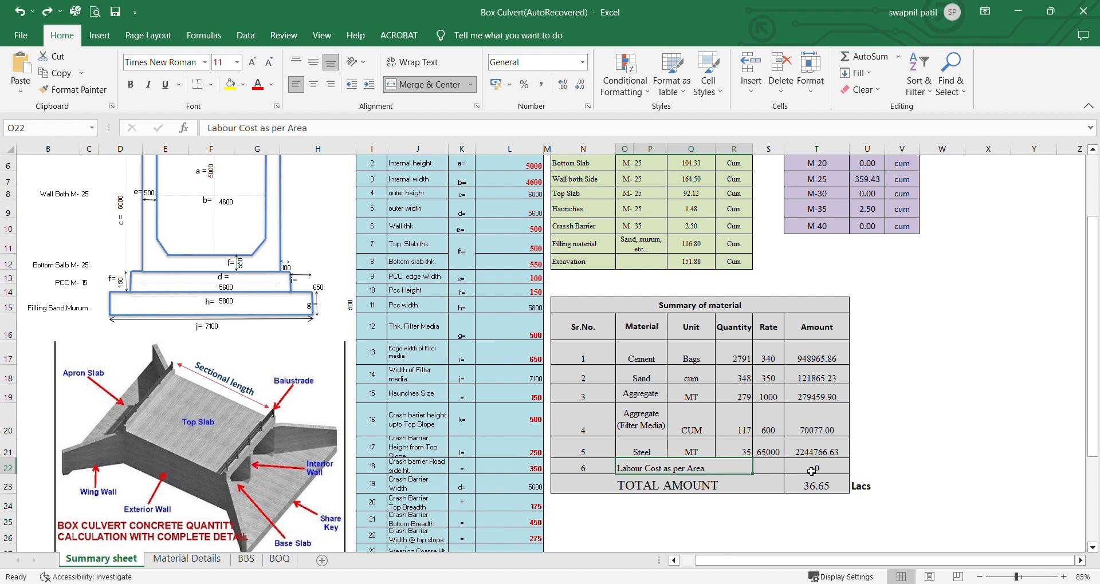
pyautogui.click(820, 484)
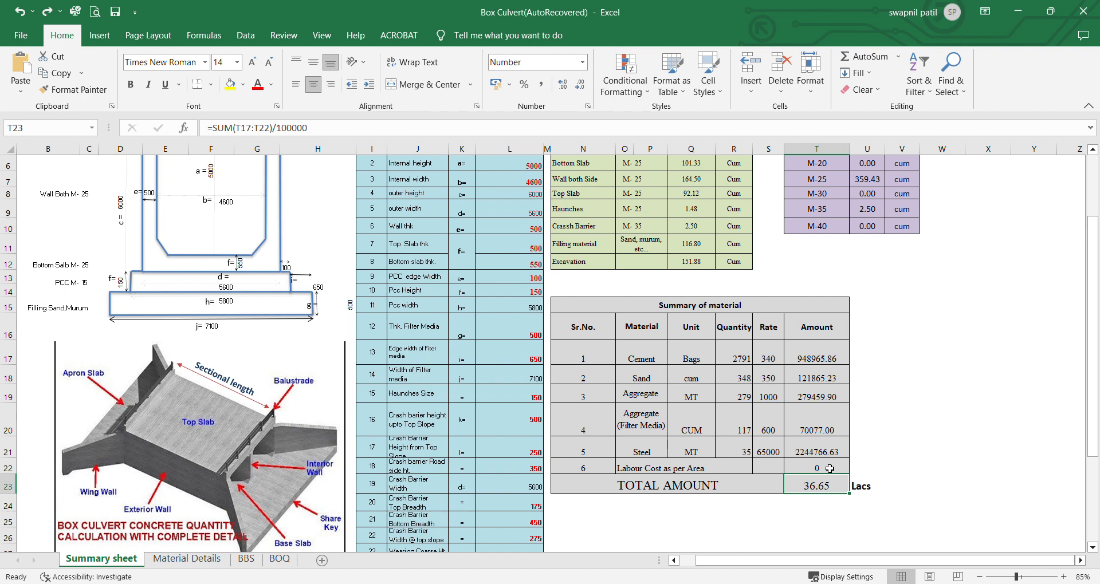
# Step: Try the formula +T23*.3 as the labour cost amount and undo the entry
pyautogui.click(830, 468)
pyautogui.write('+T23*.3')
pyautogui.press('Return')
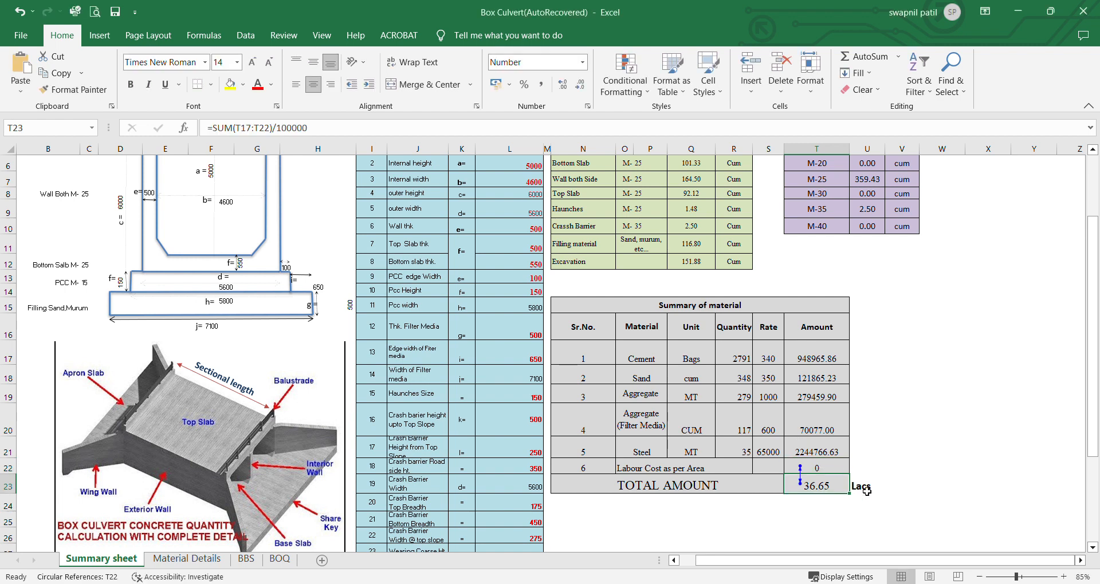
pyautogui.hotkey('ctrl', 'z')
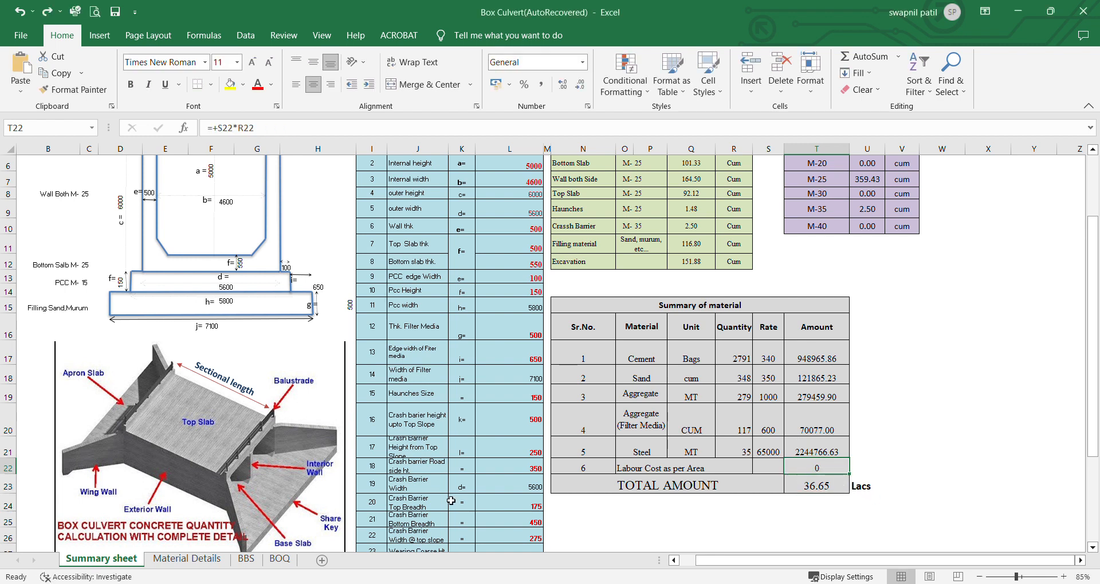
# Step: Open the Material Details sheet and highlight the whole mix design table to examine it
pyautogui.scroll(-2, 347, 505)
pyautogui.click(216, 562)
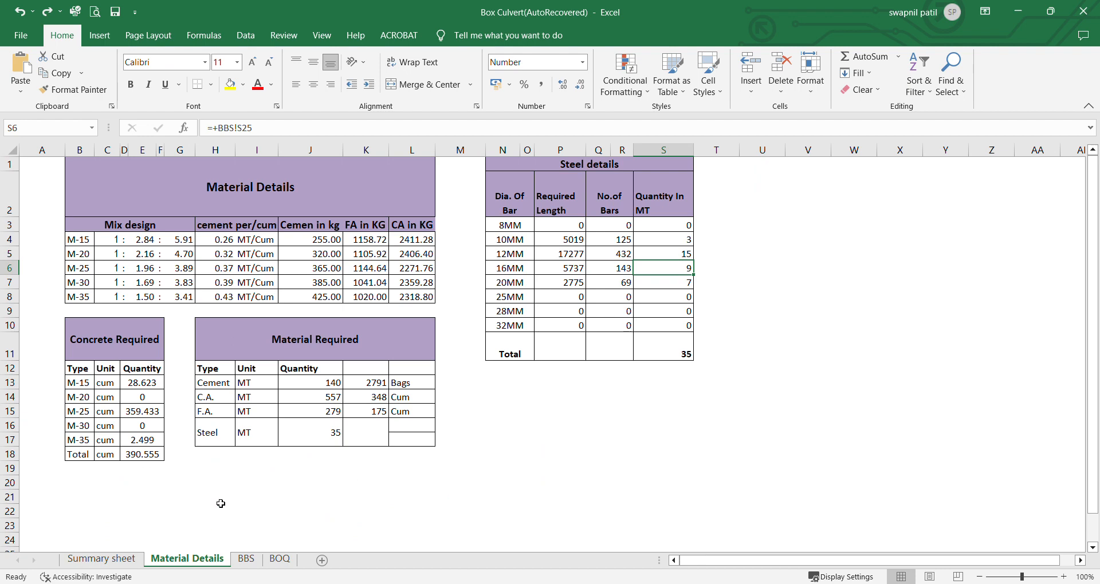
pyautogui.moveTo(195, 193); pyautogui.dragTo(322, 303)
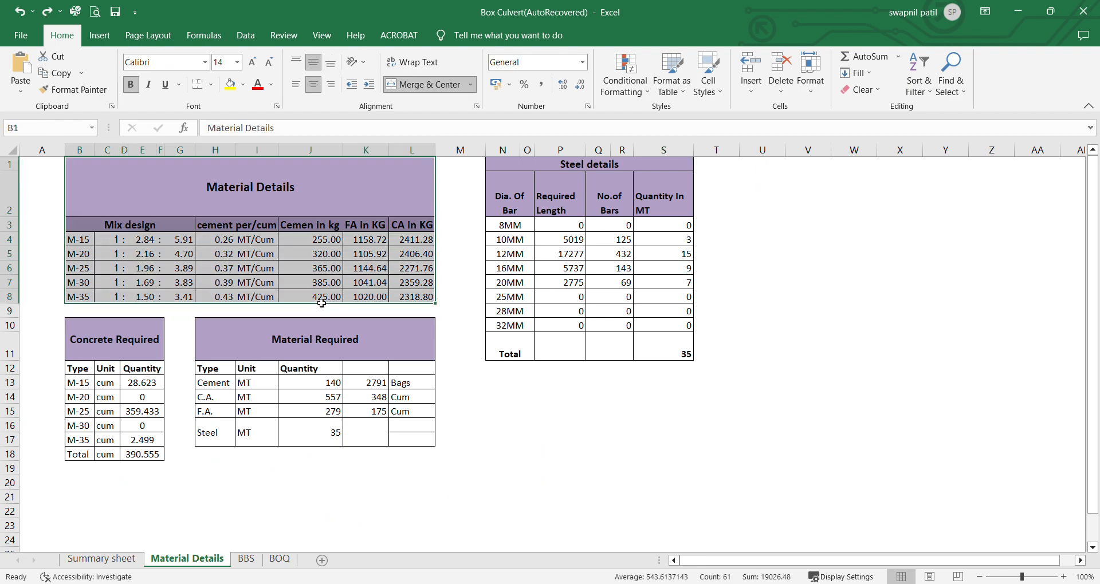
pyautogui.click(324, 214)
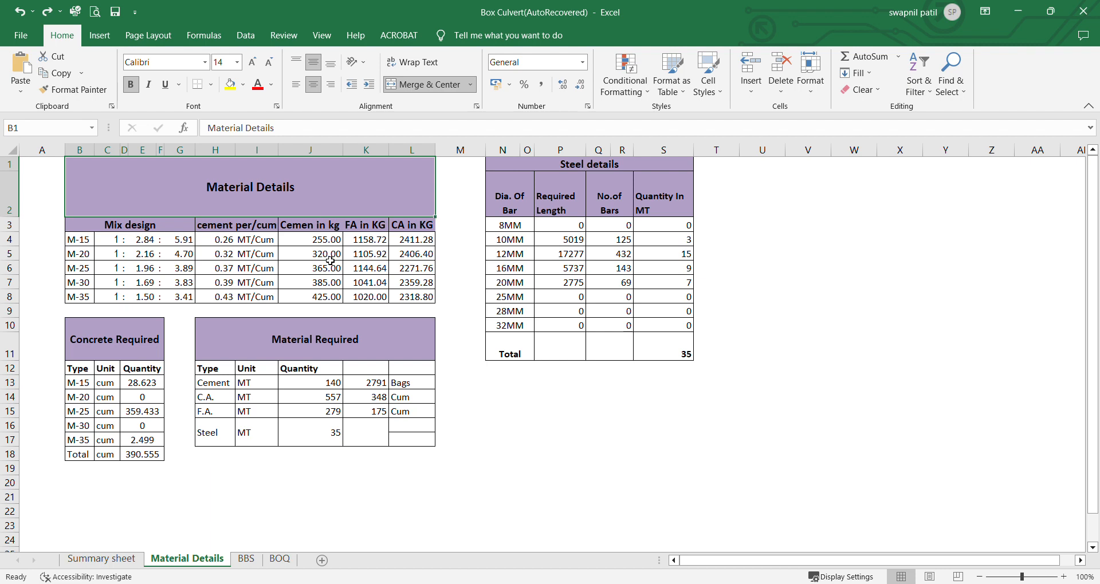
pyautogui.moveTo(287, 184); pyautogui.dragTo(301, 296)
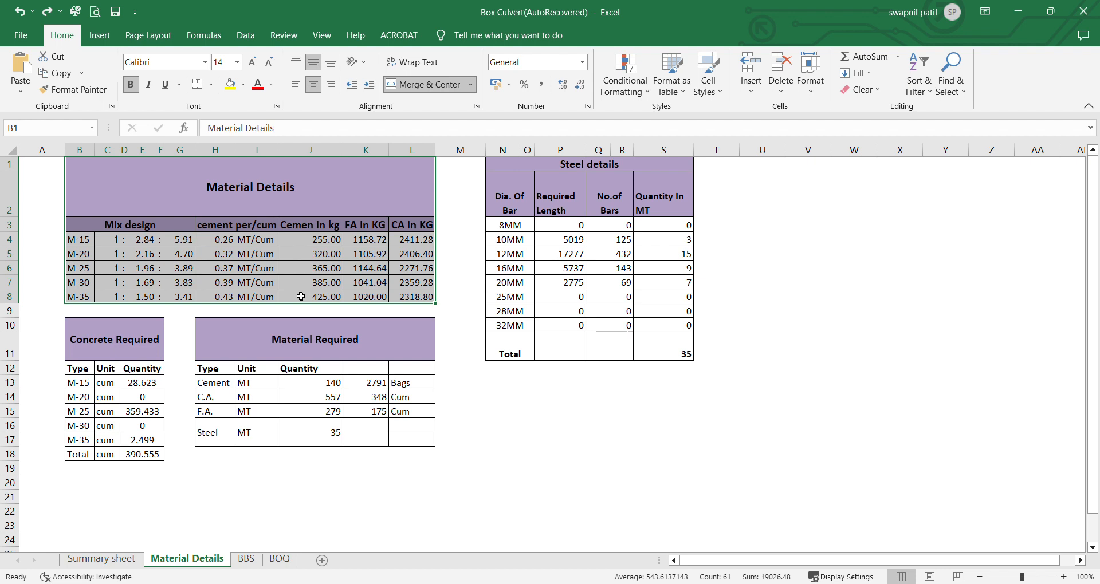
pyautogui.click(301, 296)
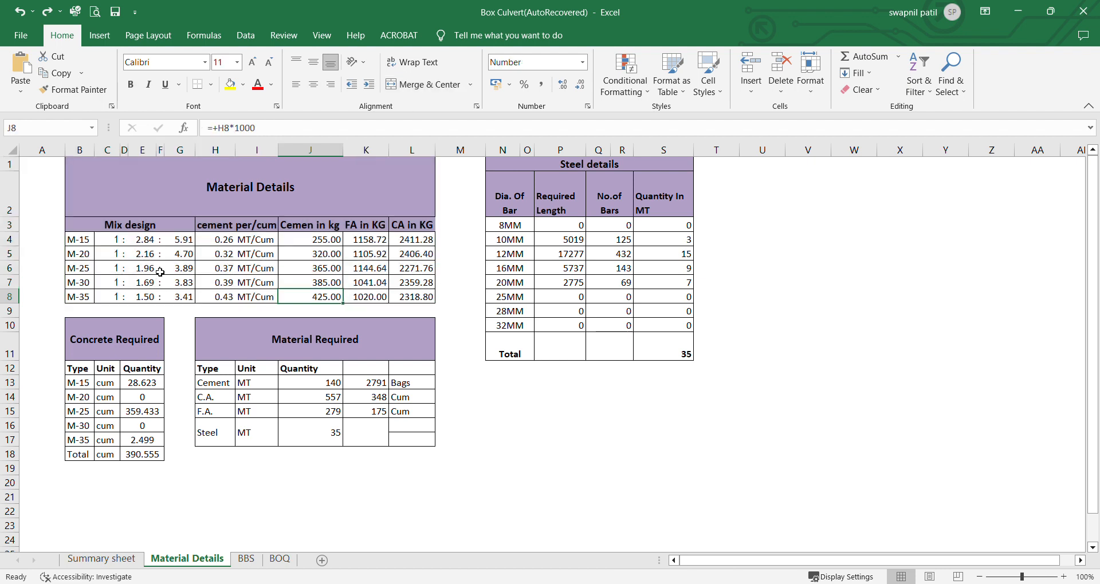
# Step: Go through the concrete grades M-15 to M-35 in the mix design table
pyautogui.click(91, 243)
pyautogui.click(89, 255)
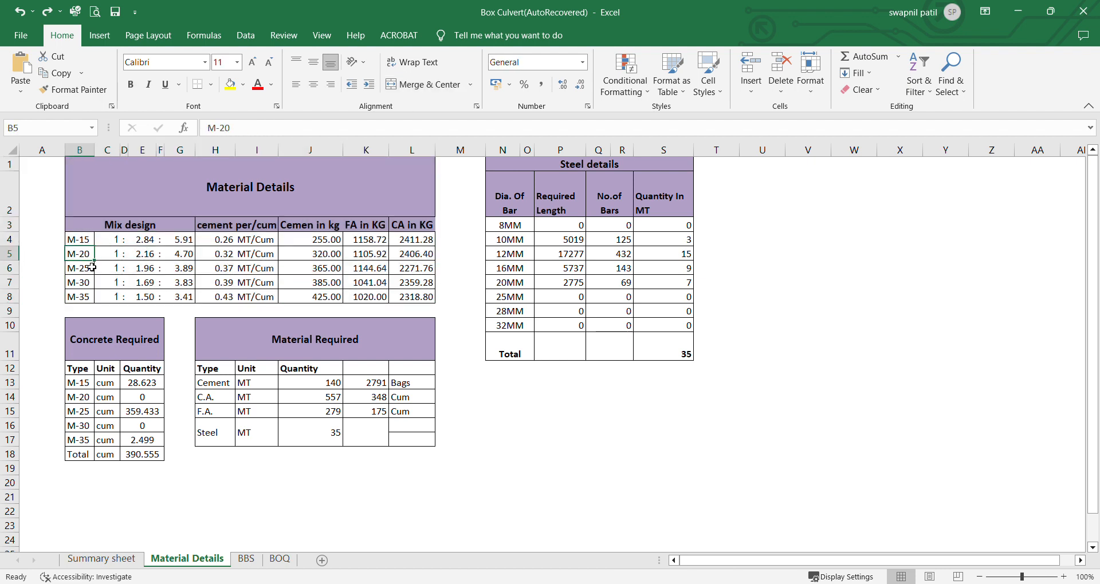
pyautogui.click(93, 270)
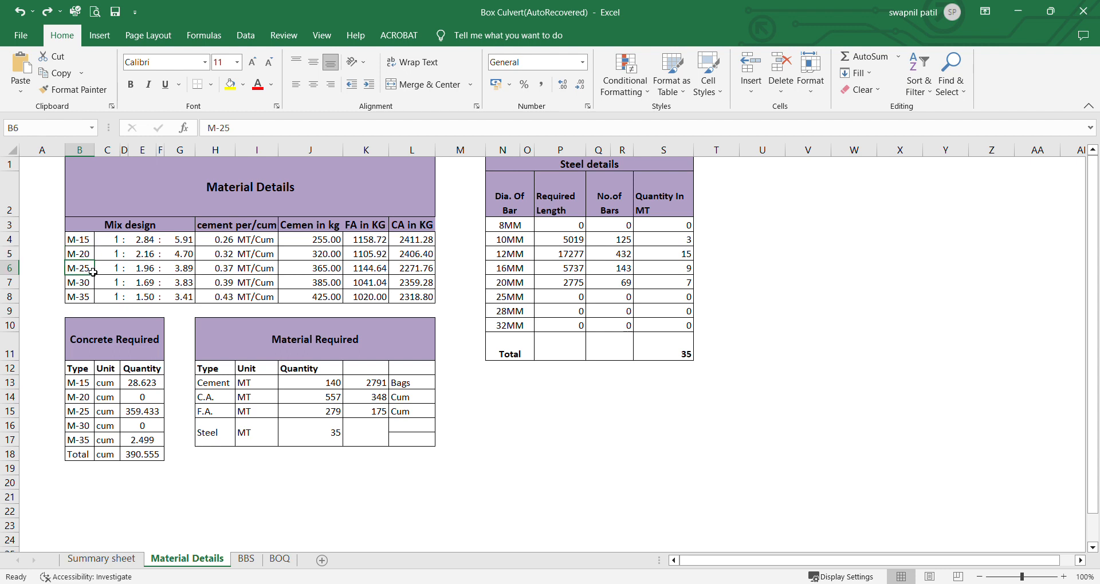
pyautogui.click(91, 283)
pyautogui.click(90, 297)
# Step: Inspect the cement per cum formulas for all grades, plus the M-15 cement and FA weight formulas
pyautogui.click(227, 241)
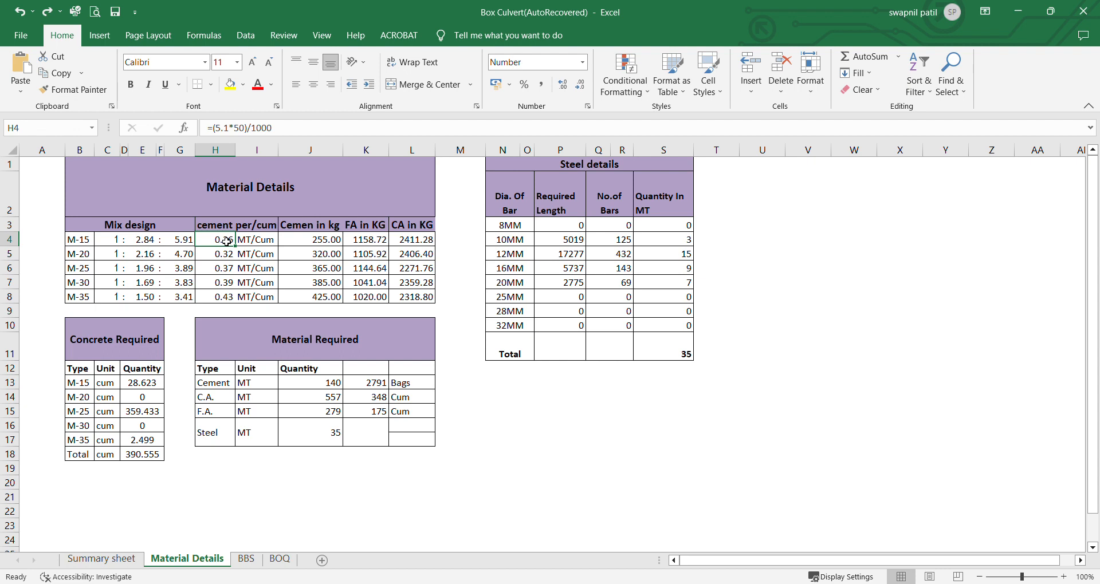
pyautogui.click(230, 254)
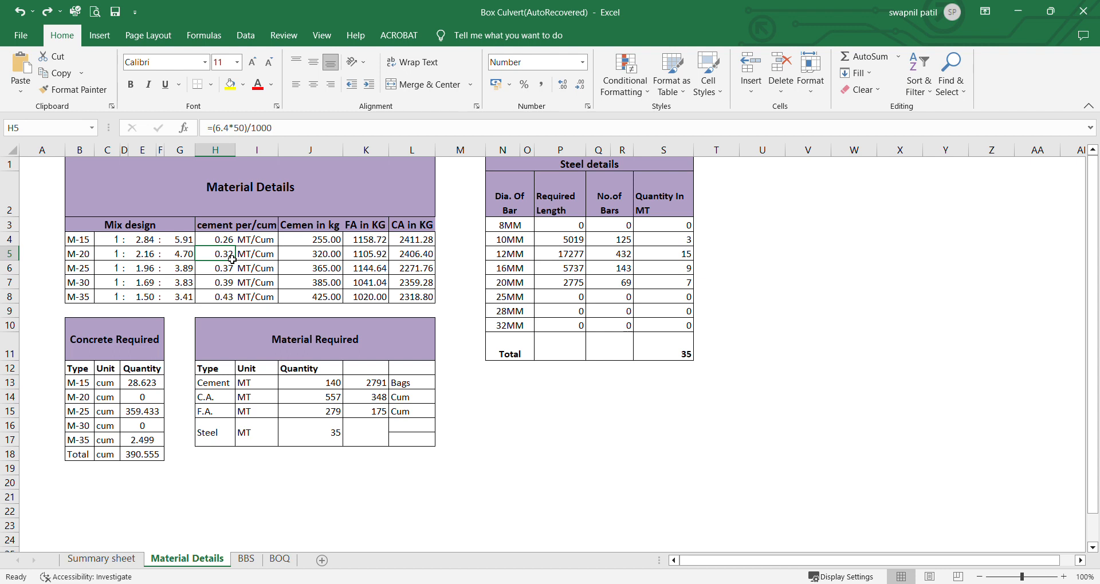
pyautogui.click(232, 270)
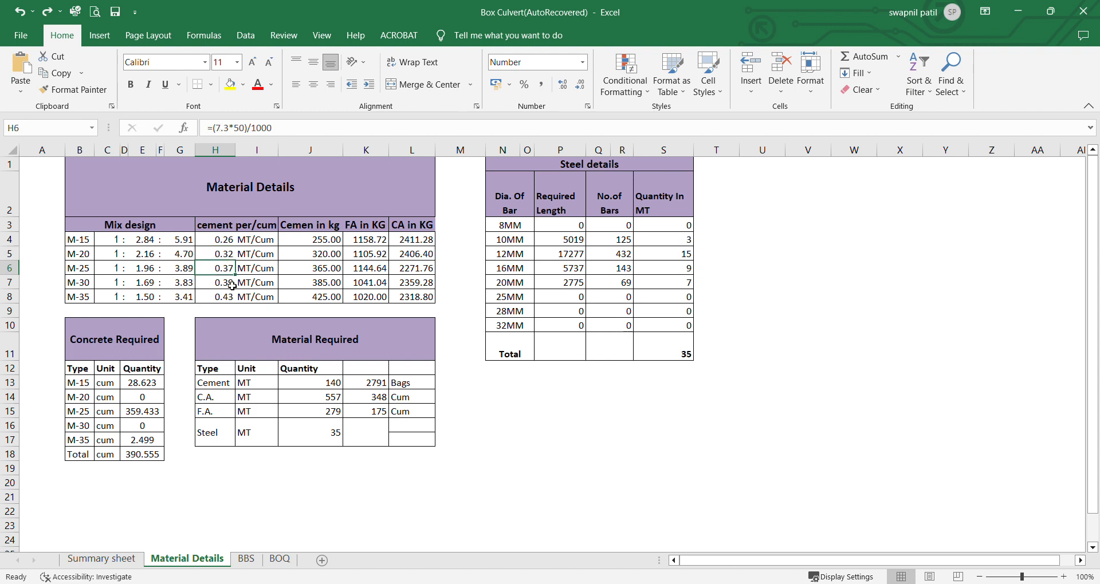
pyautogui.click(227, 288)
pyautogui.click(230, 298)
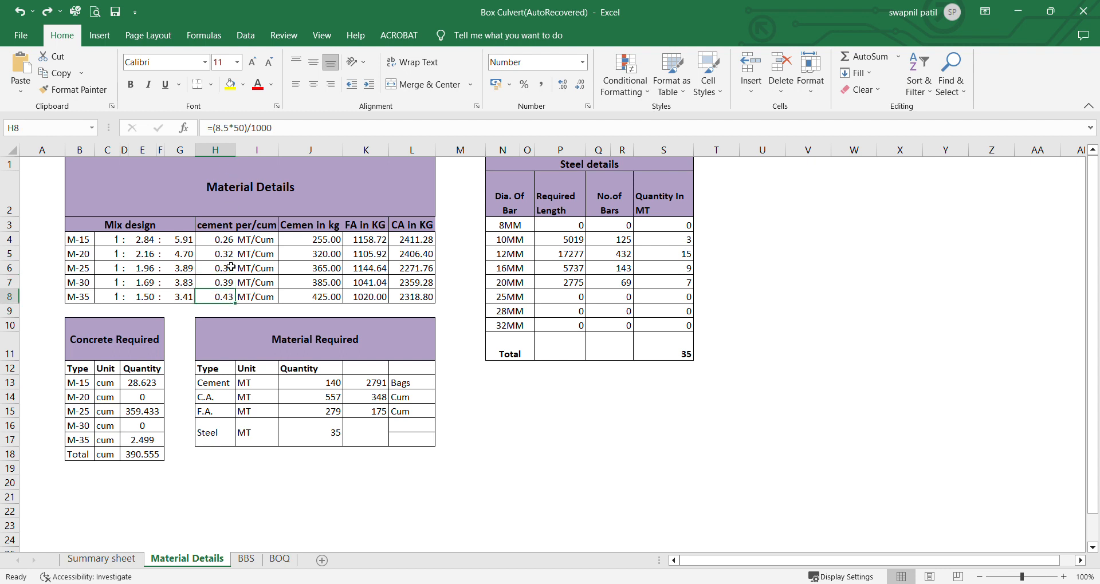
pyautogui.click(323, 243)
pyautogui.click(351, 243)
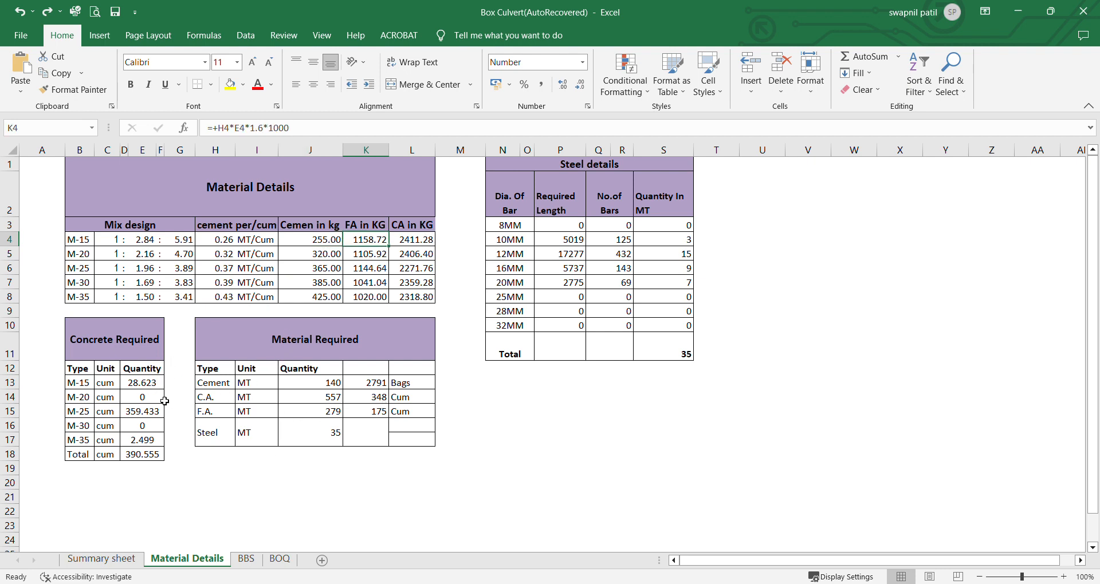
# Step: Examine the Concrete Required table, checking the source formulas of the M-15, M-20, M-25, M-35 and total quantities
pyautogui.click(156, 387)
pyautogui.moveTo(155, 361); pyautogui.dragTo(152, 452)
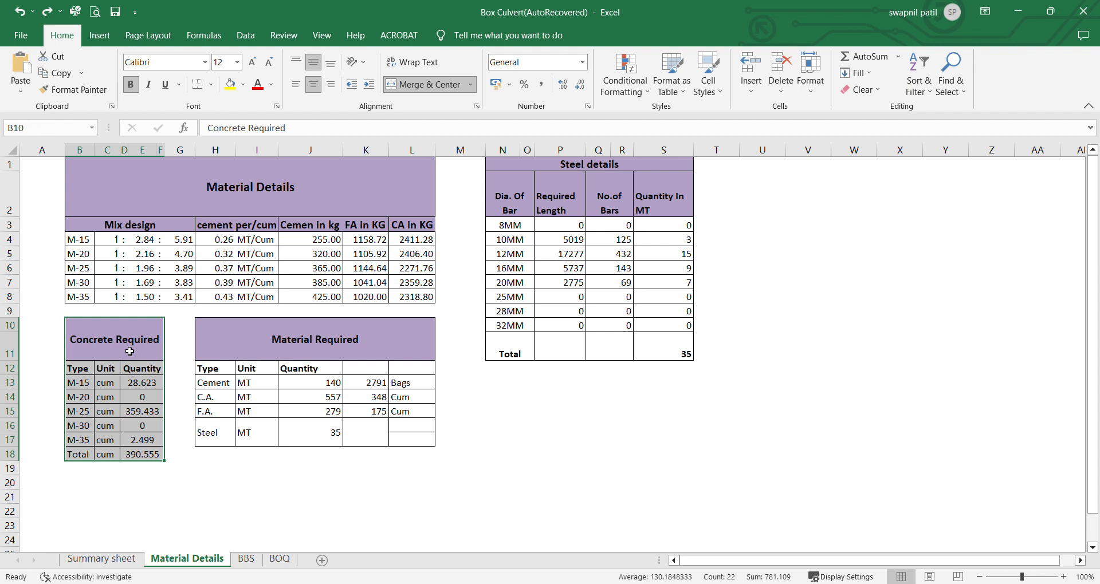
pyautogui.click(144, 388)
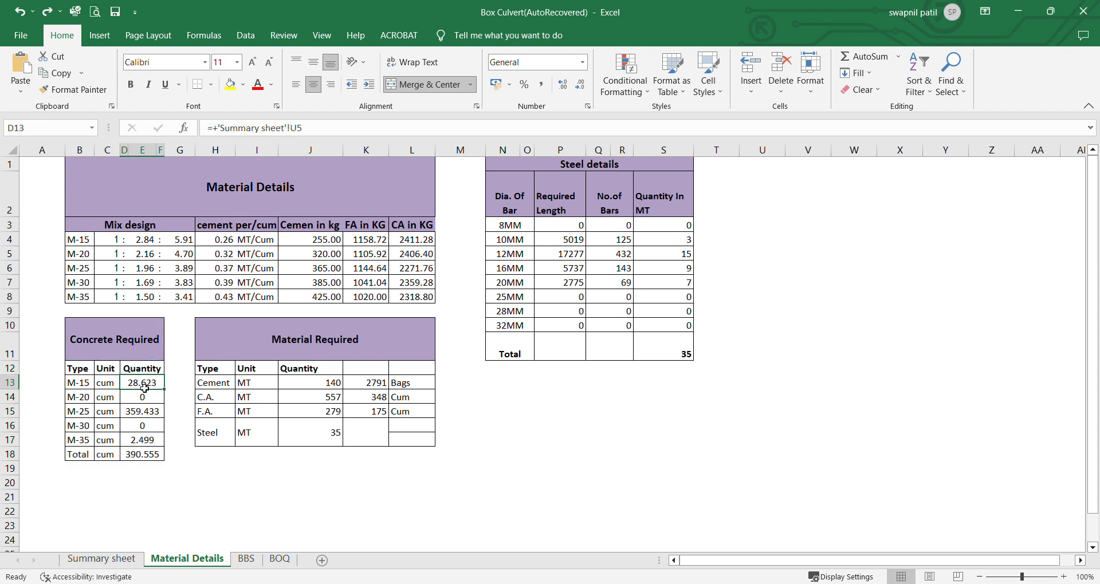
pyautogui.click(148, 402)
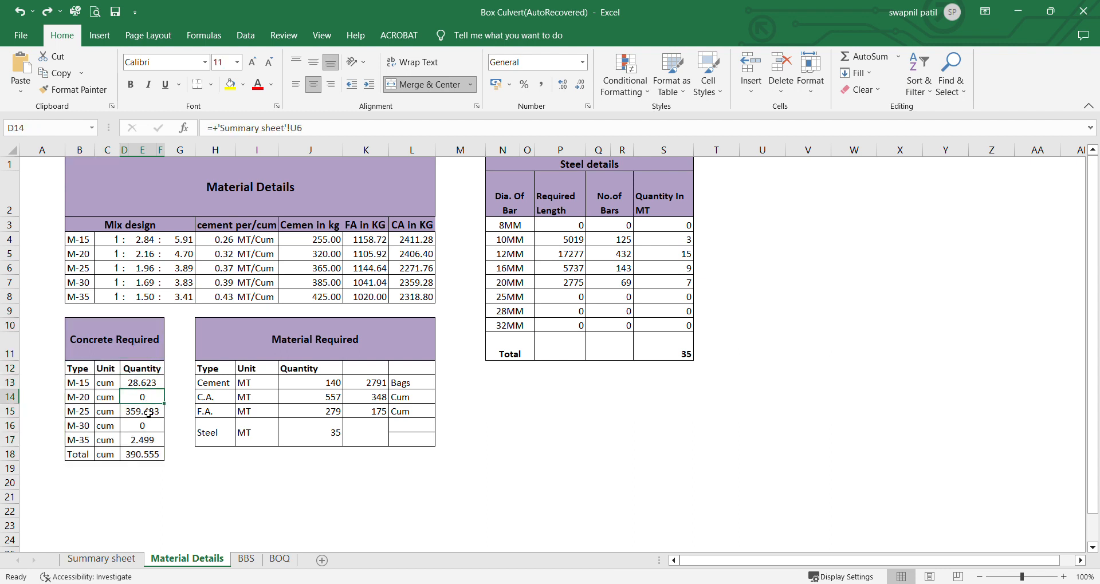
pyautogui.click(151, 415)
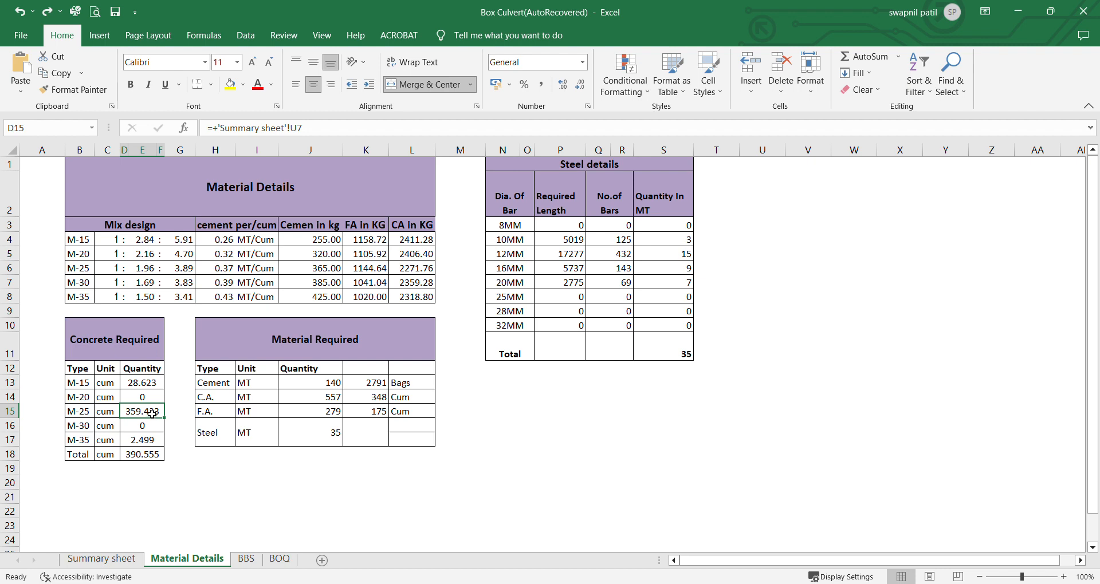
pyautogui.click(153, 439)
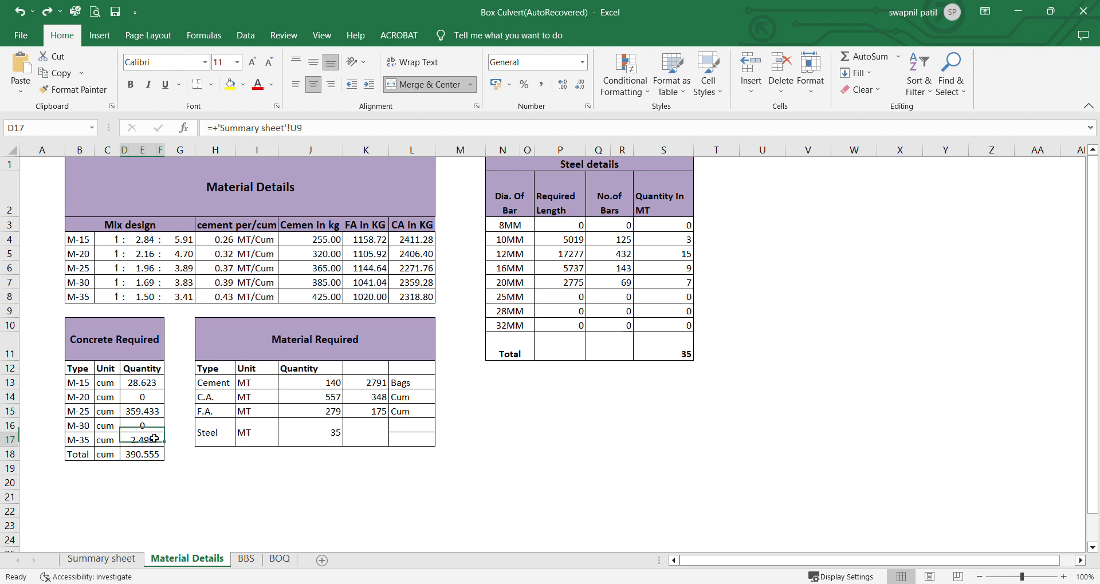
pyautogui.click(152, 457)
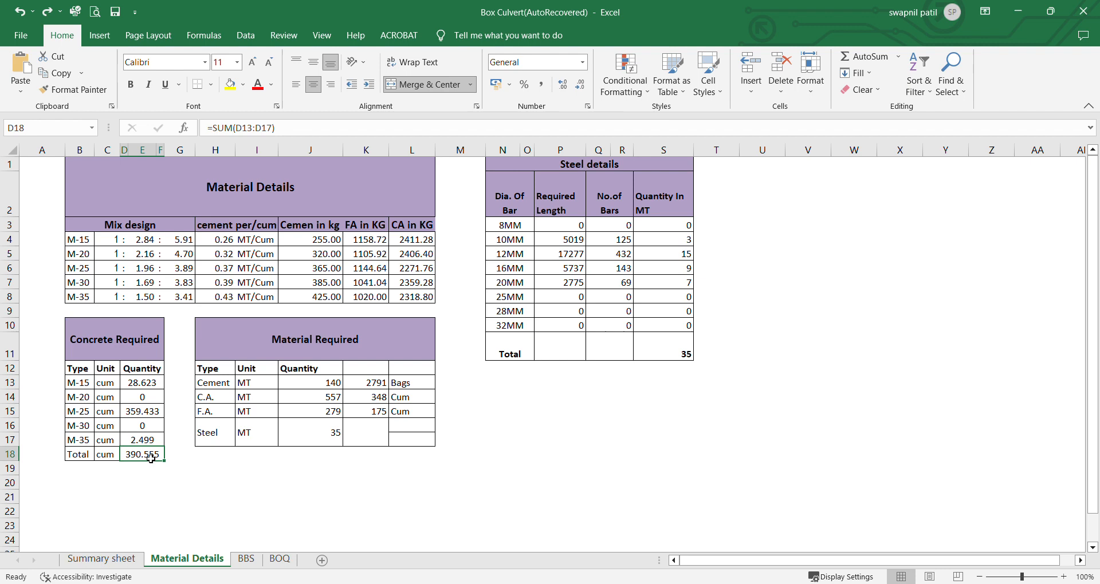
# Step: Inspect the formulas for the required cement in MT and its conversion to bags
pyautogui.doubleClick(338, 383)
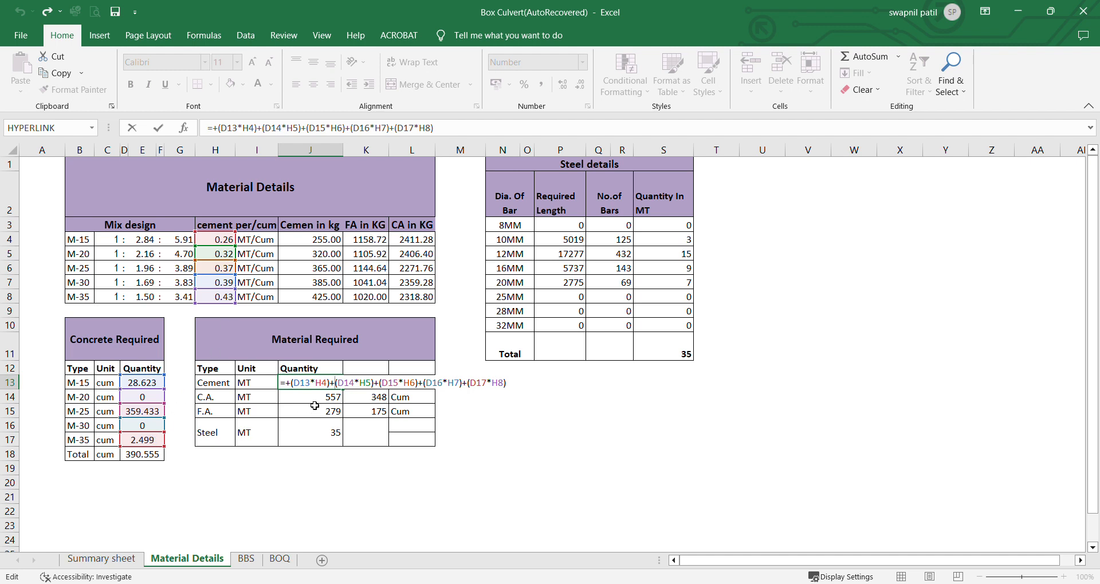
pyautogui.hotkey('ctrl', 'Return')
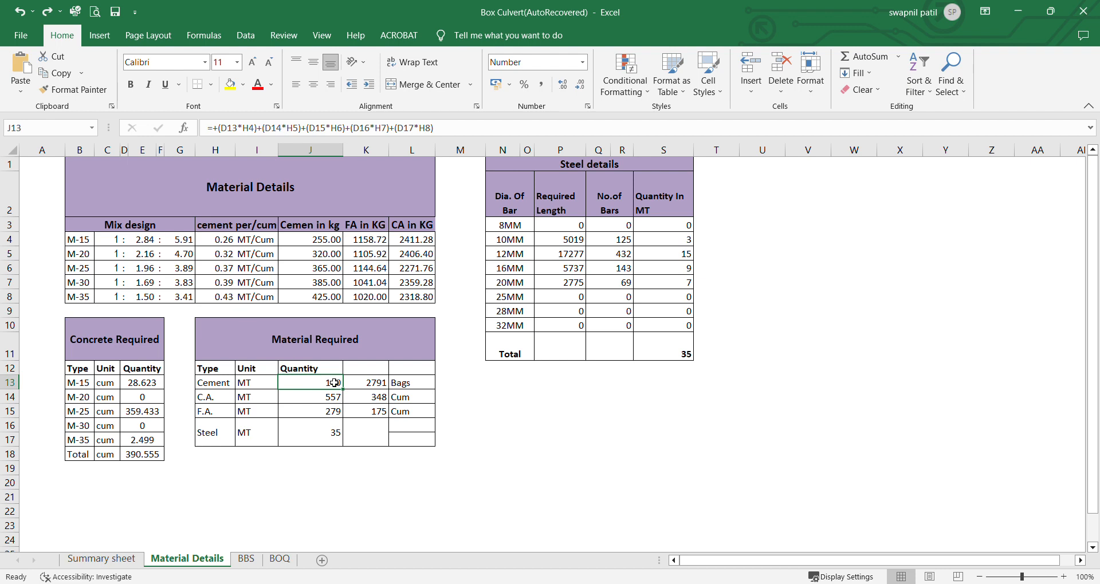
pyautogui.click(383, 384)
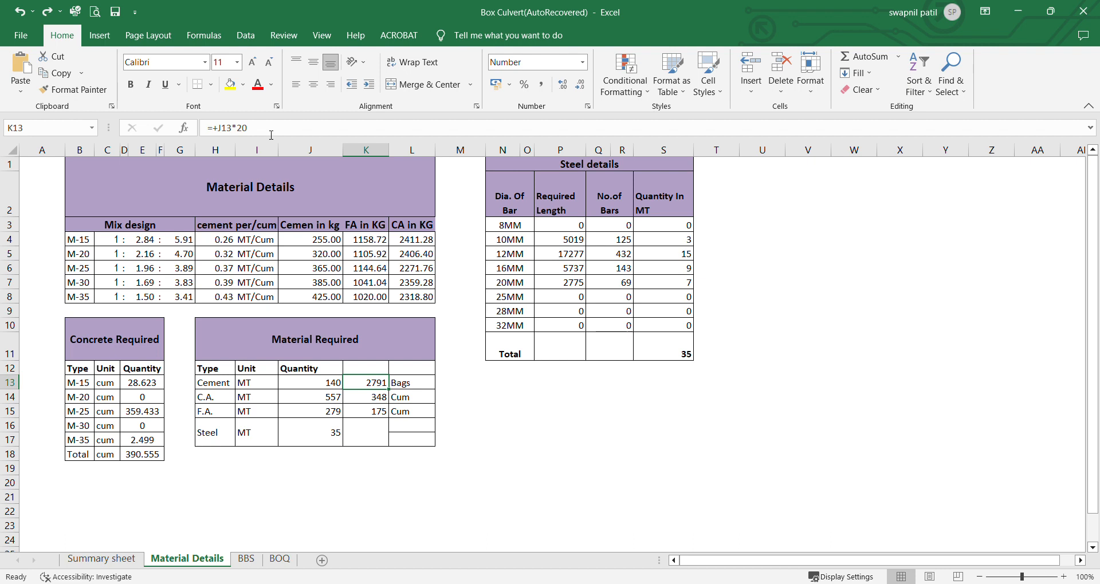
# Step: Inspect the C.A. quantity formulas in MT and in cum without changing them
pyautogui.click(337, 401)
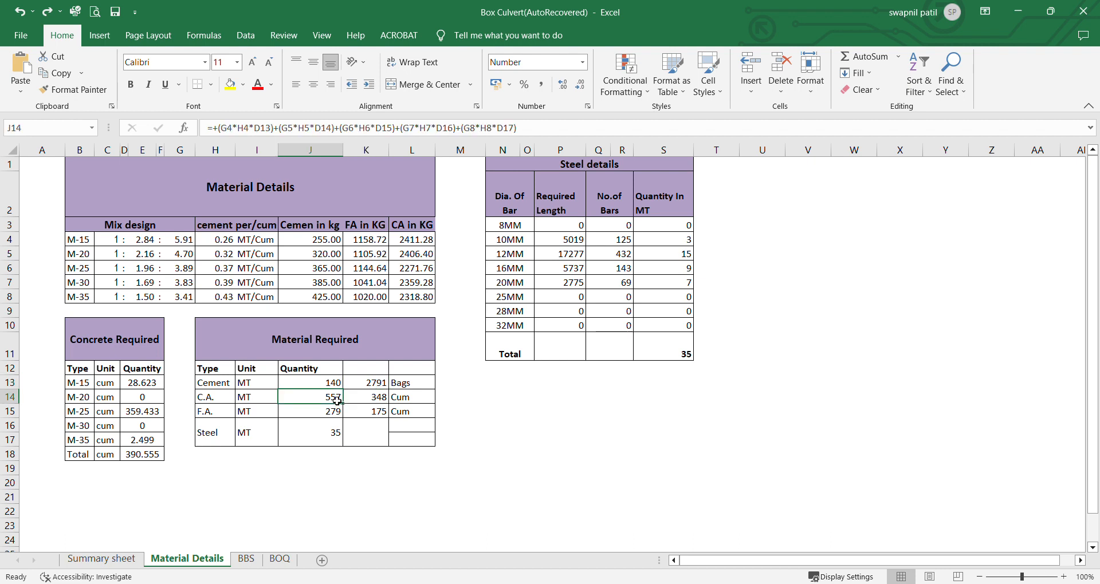
pyautogui.doubleClick(337, 401)
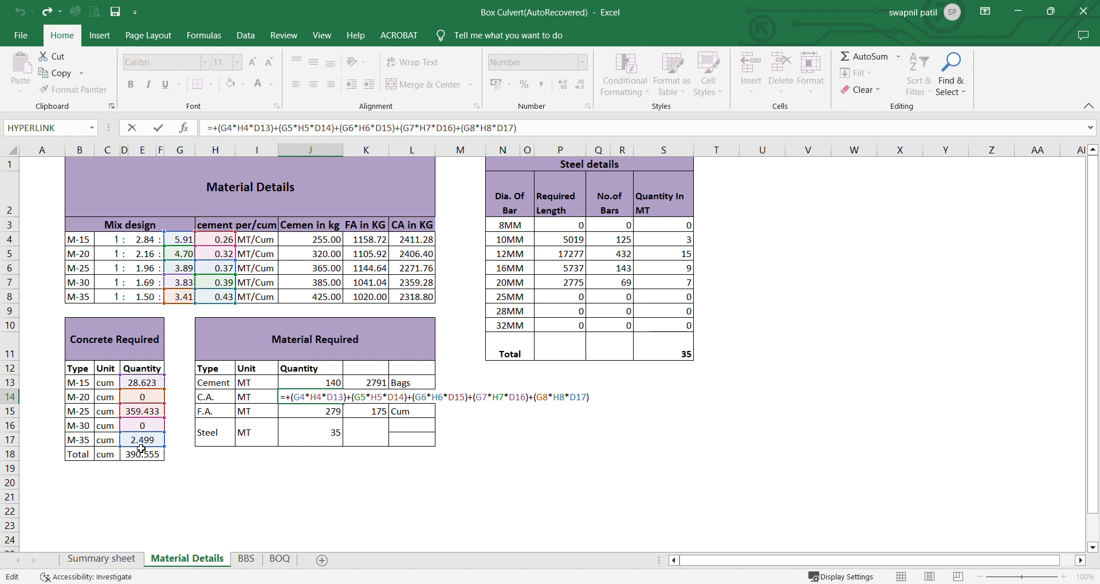
pyautogui.press('Escape')
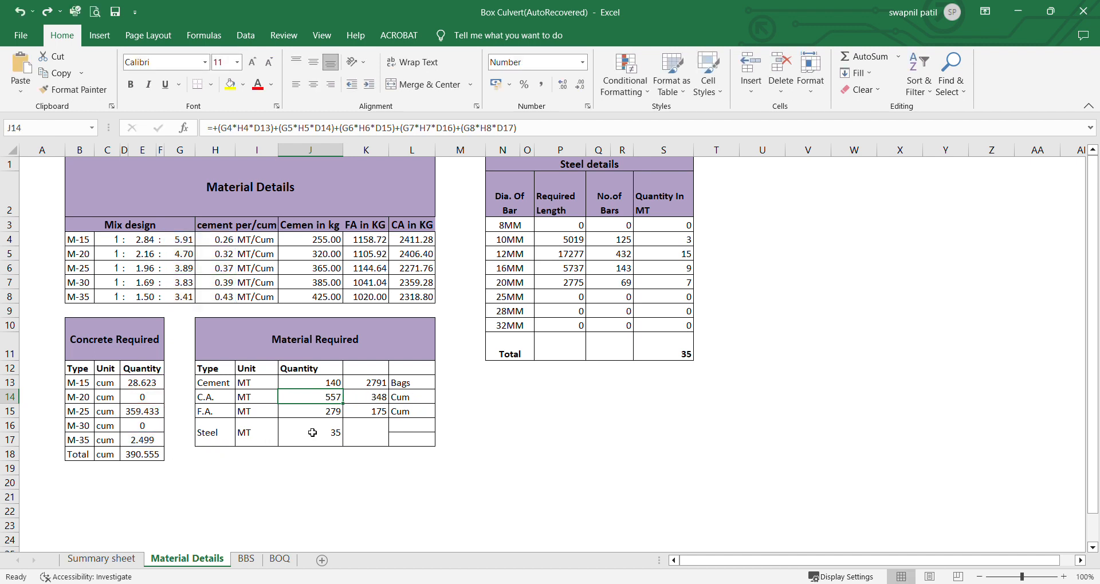
pyautogui.click(362, 400)
pyautogui.doubleClick(363, 401)
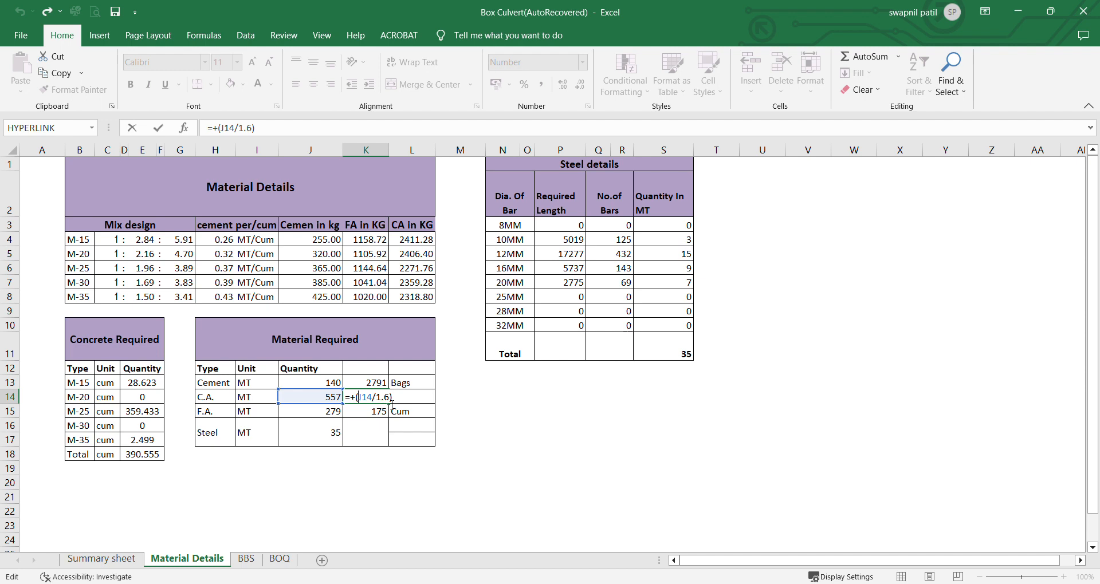
pyautogui.press('Escape')
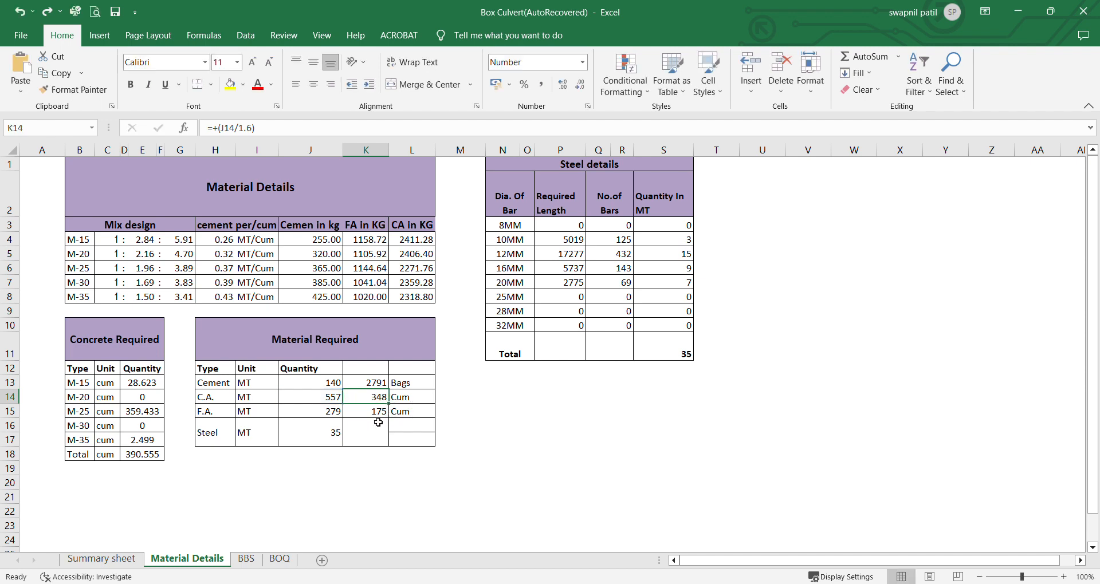
# Step: Check the source of the required steel quantity and highlight the Steel details table to examine it
pyautogui.click(315, 440)
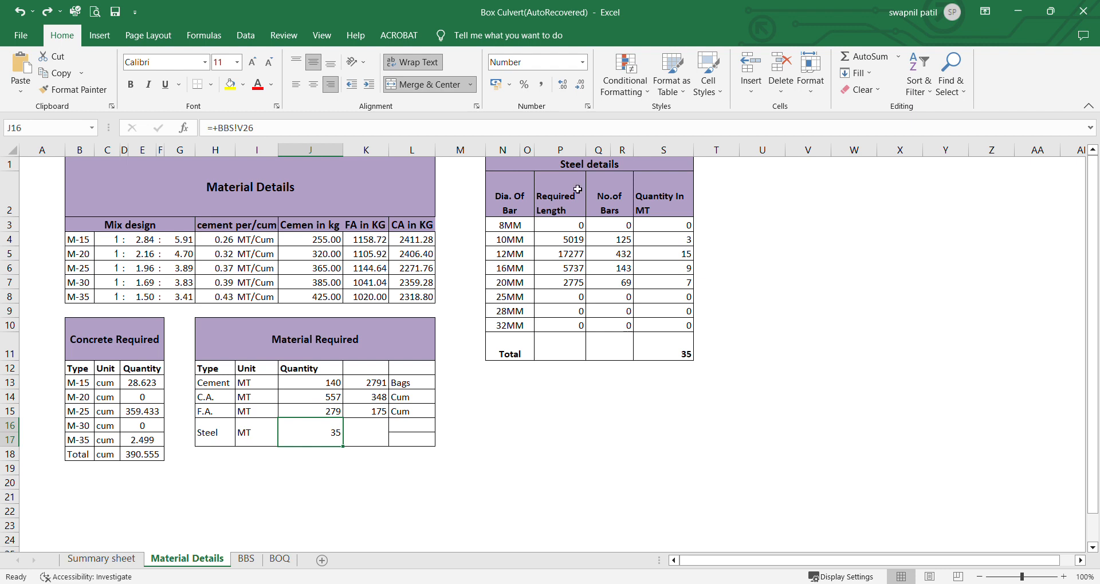
pyautogui.moveTo(578, 166); pyautogui.dragTo(596, 360)
pyautogui.click(541, 428)
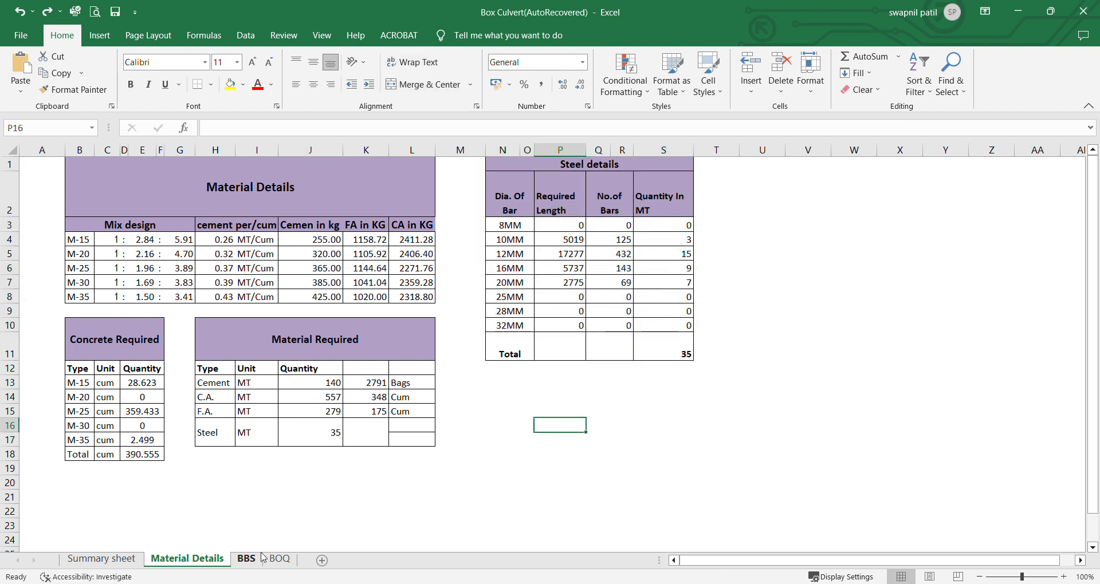
# Step: Open the BBS sheet and examine the culvert dimensions plus the first bar's description, diameter, spacing and unit weight formula
pyautogui.click(246, 559)
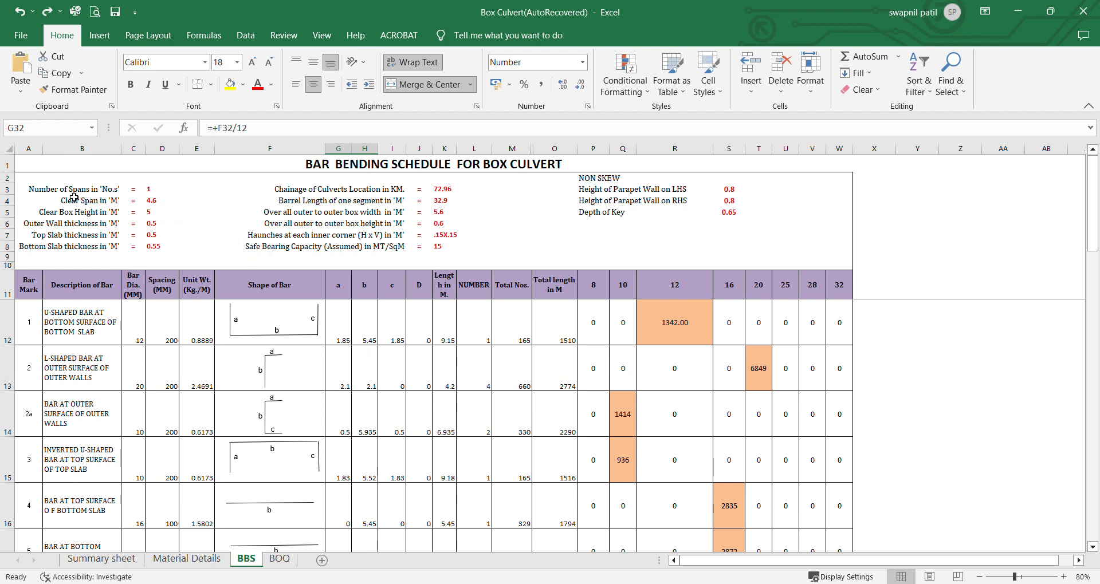
pyautogui.moveTo(73, 193); pyautogui.dragTo(776, 256)
pyautogui.click(62, 337)
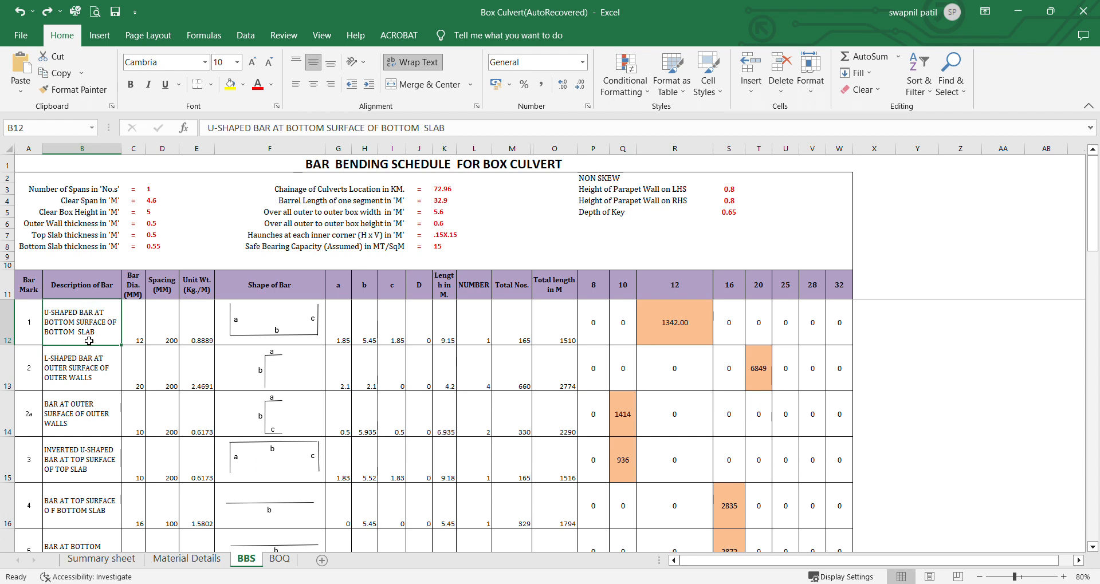
pyautogui.click(137, 341)
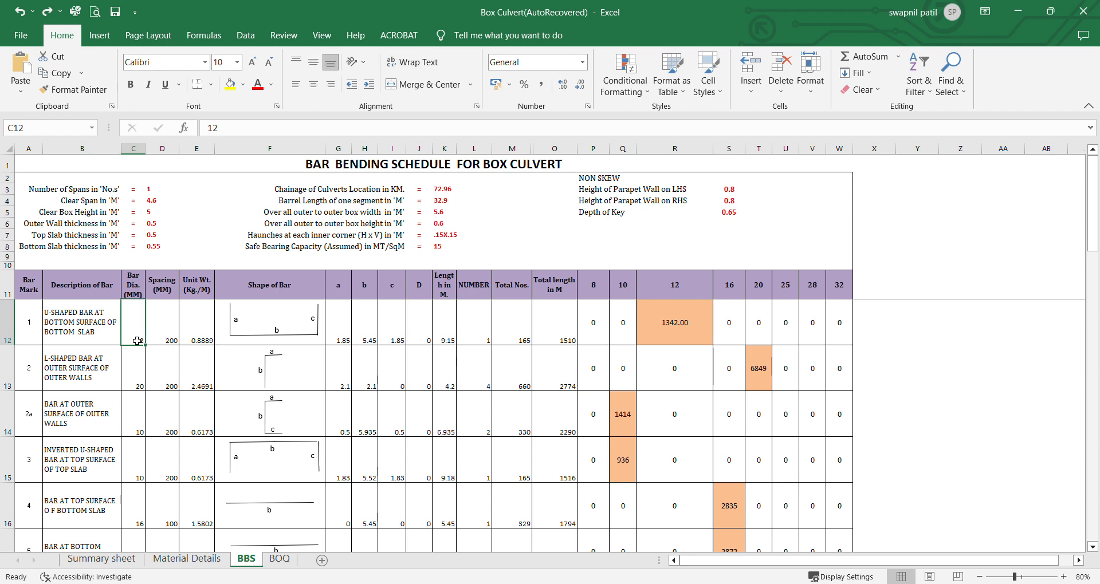
pyautogui.click(175, 330)
pyautogui.click(203, 328)
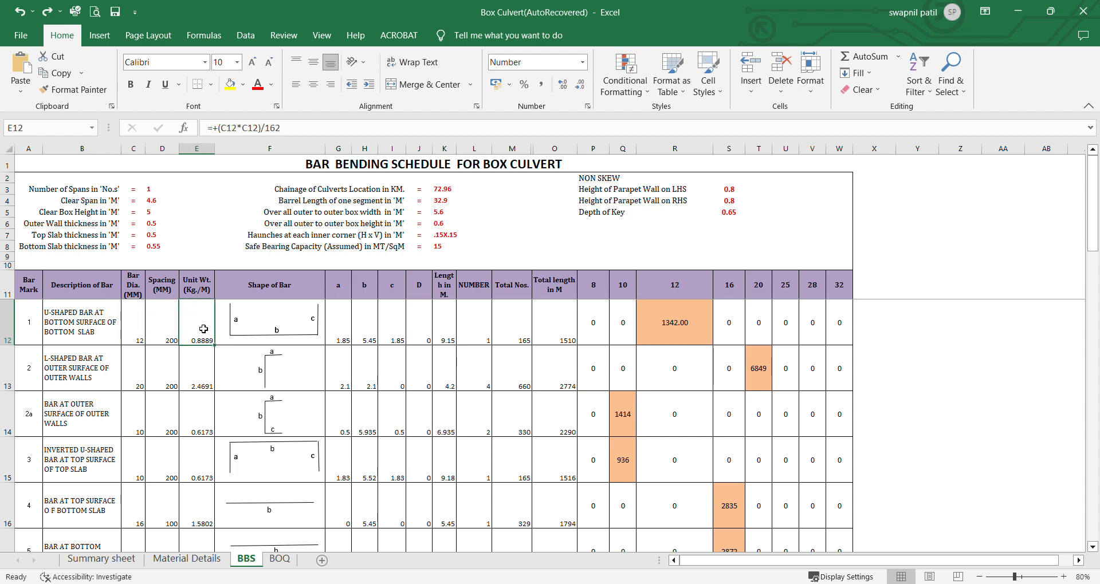
# Step: Colour the bar diameter and spacing values red for every bar in the schedule, from bar mark 1 to c2
pyautogui.click(141, 339)
pyautogui.click(254, 87)
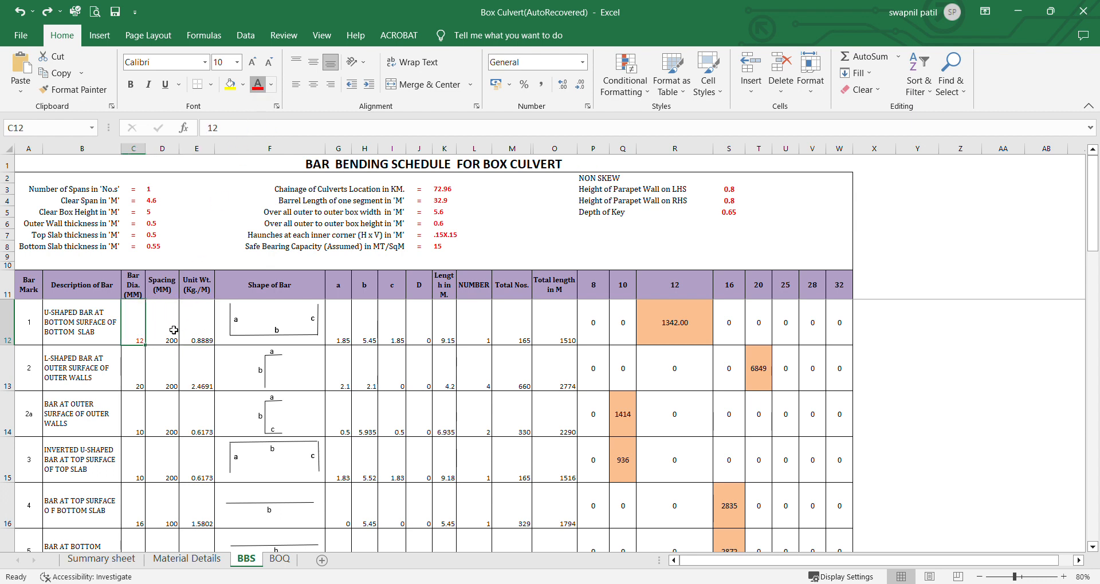
pyautogui.click(174, 330)
pyautogui.click(254, 88)
pyautogui.moveTo(136, 329)
pyautogui.mouseDown()
pyautogui.moveTo(155, 344)
pyautogui.moveTo(182, 422)
pyautogui.moveTo(178, 568)
pyautogui.moveTo(176, 485)
pyautogui.mouseUp()
pyautogui.hotkey('ctrl', 'c')
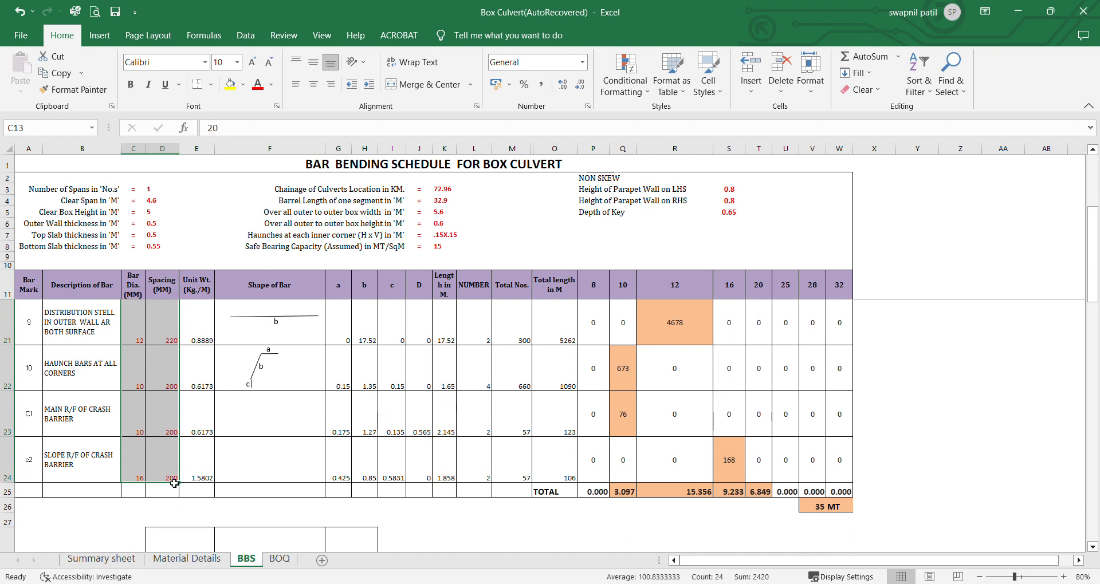
pyautogui.scroll(3, 173, 481)
pyautogui.click(163, 405)
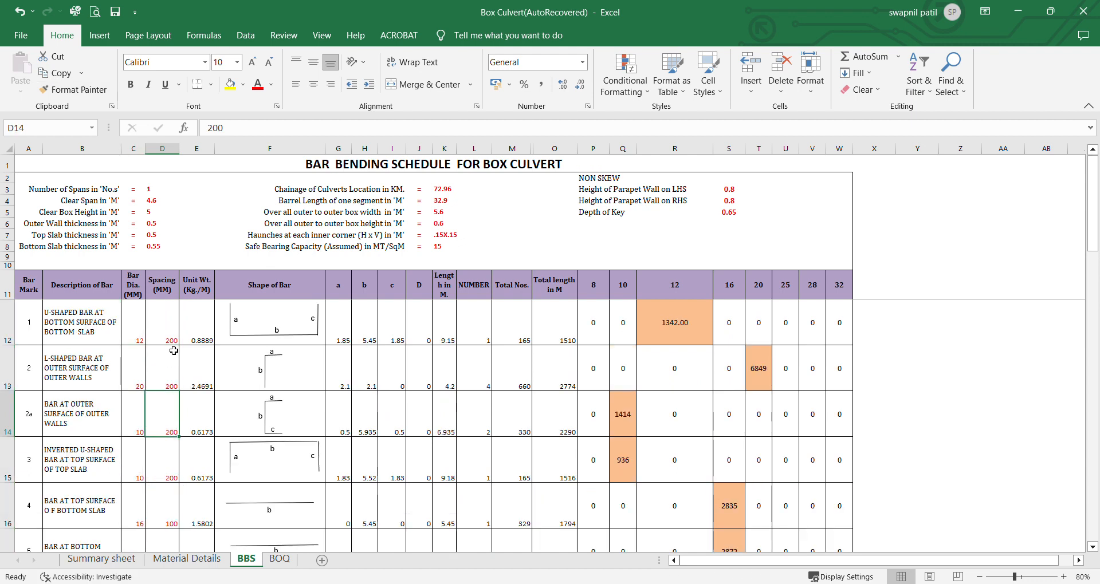
# Step: Try a diameter of 8 mm for the U-shaped bottom slab bar and undo the entry
pyautogui.click(138, 340)
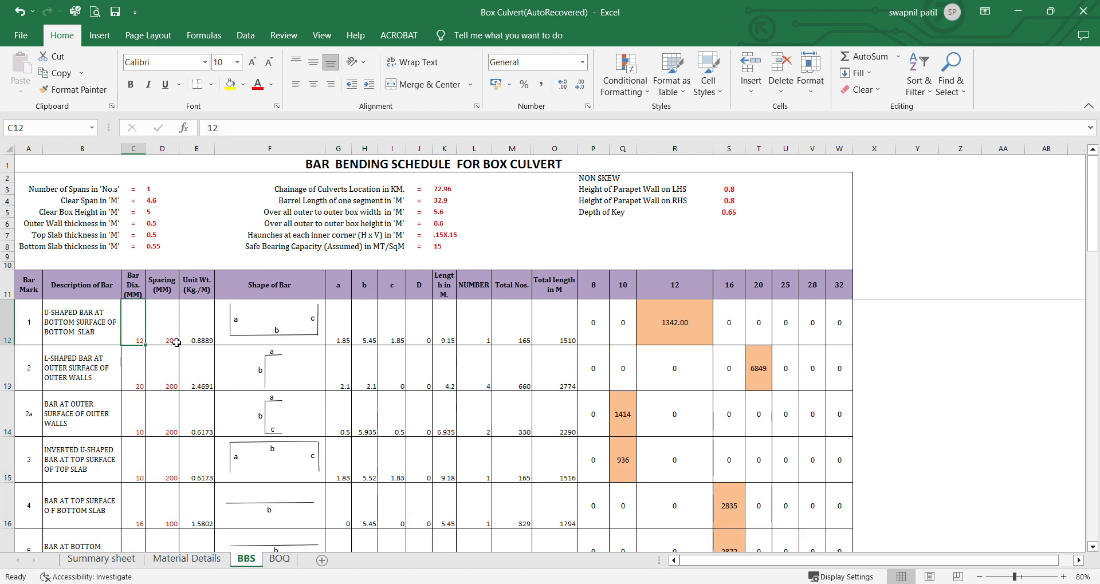
pyautogui.write('8')
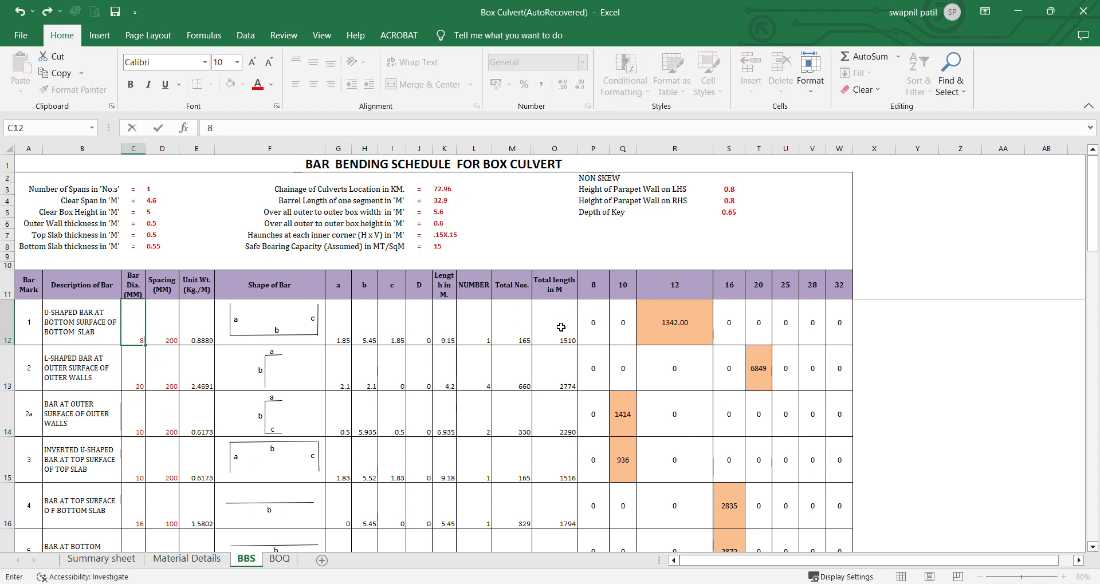
pyautogui.press('Return')
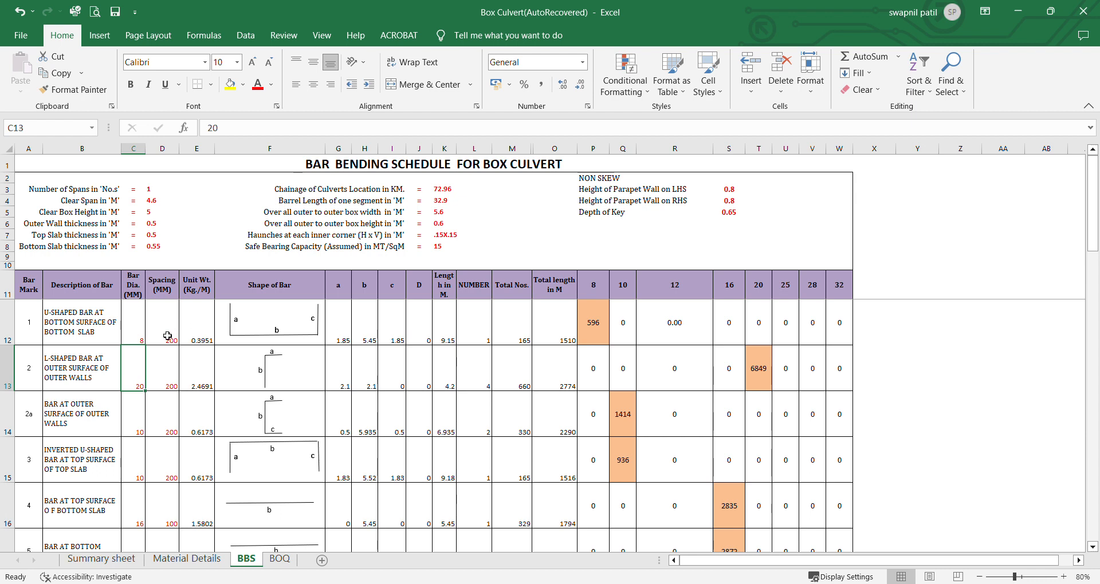
pyautogui.hotkey('ctrl', 'z')
# Step: Inspect the first bar's weight formula under the 12 mm diameter, its spacing and its unit weight formula
pyautogui.click(656, 322)
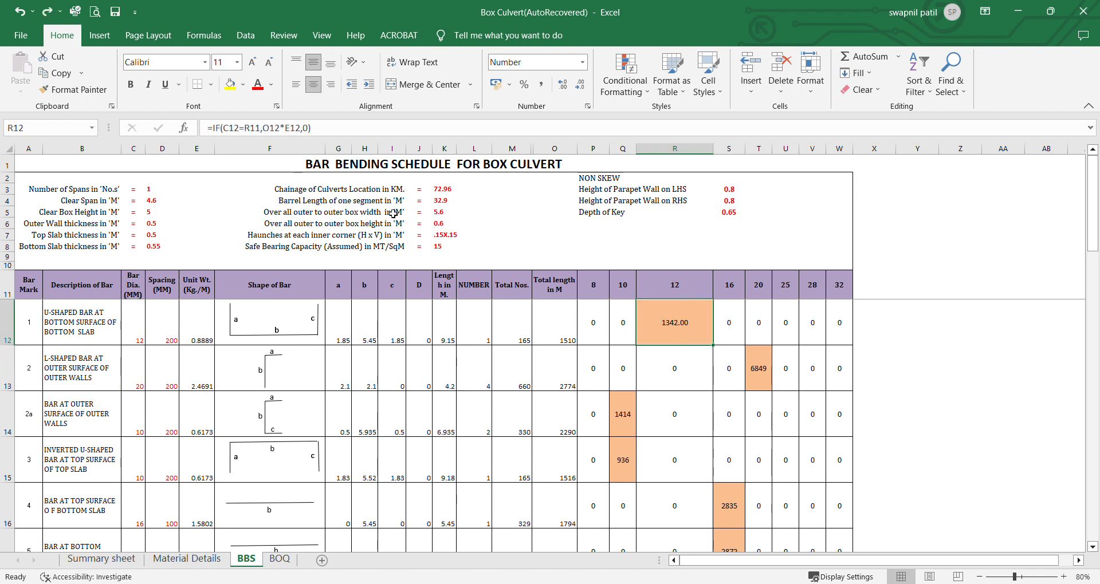
pyautogui.click(175, 338)
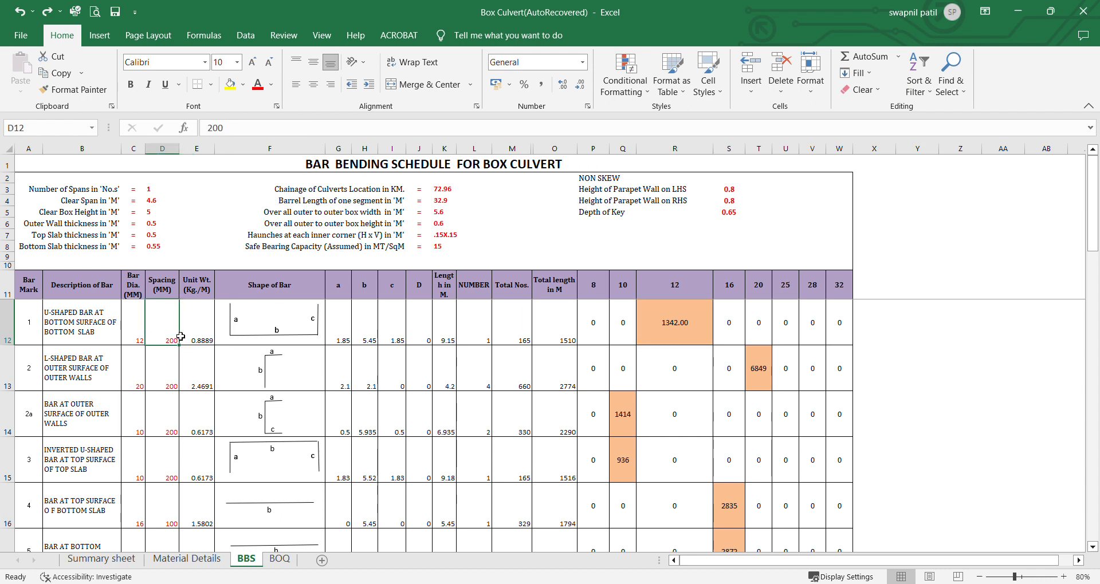
pyautogui.click(195, 338)
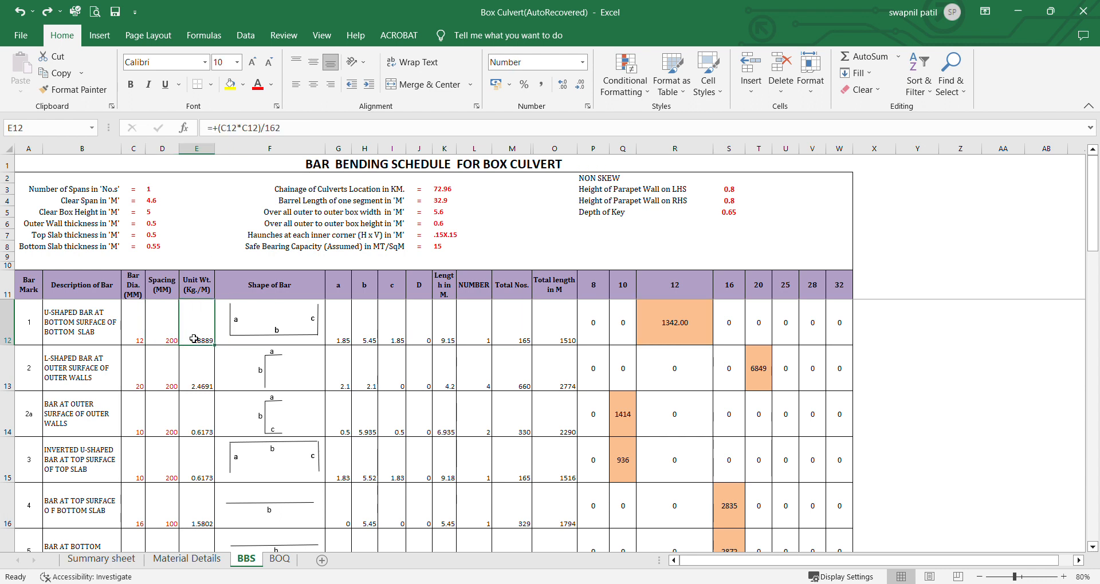
# Step: Inspect the first bar's a, b and c dimensions, the barrel length input and the formula for its bar length
pyautogui.click(344, 327)
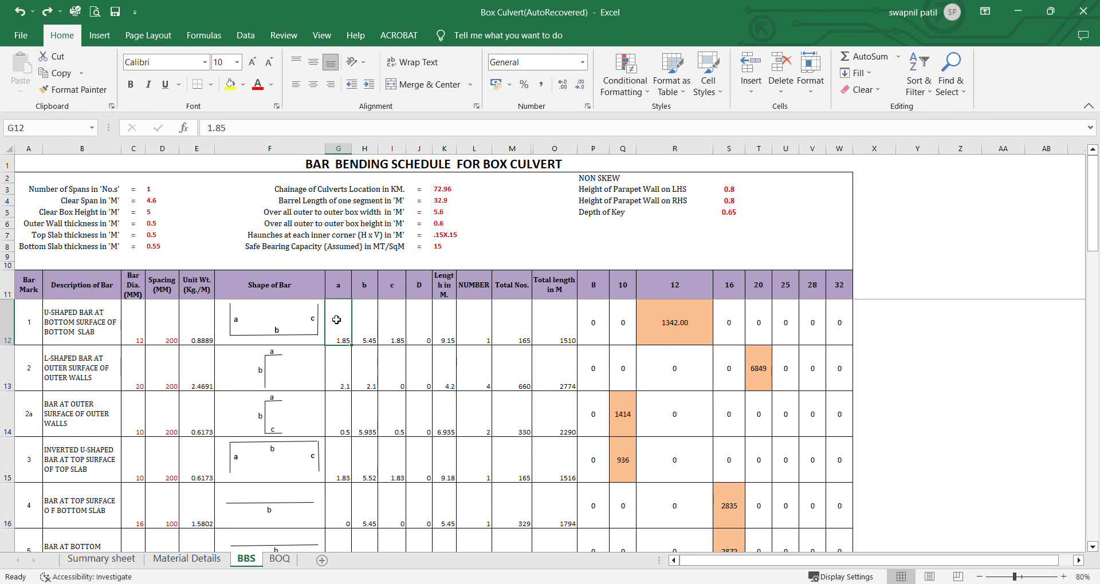
pyautogui.click(363, 339)
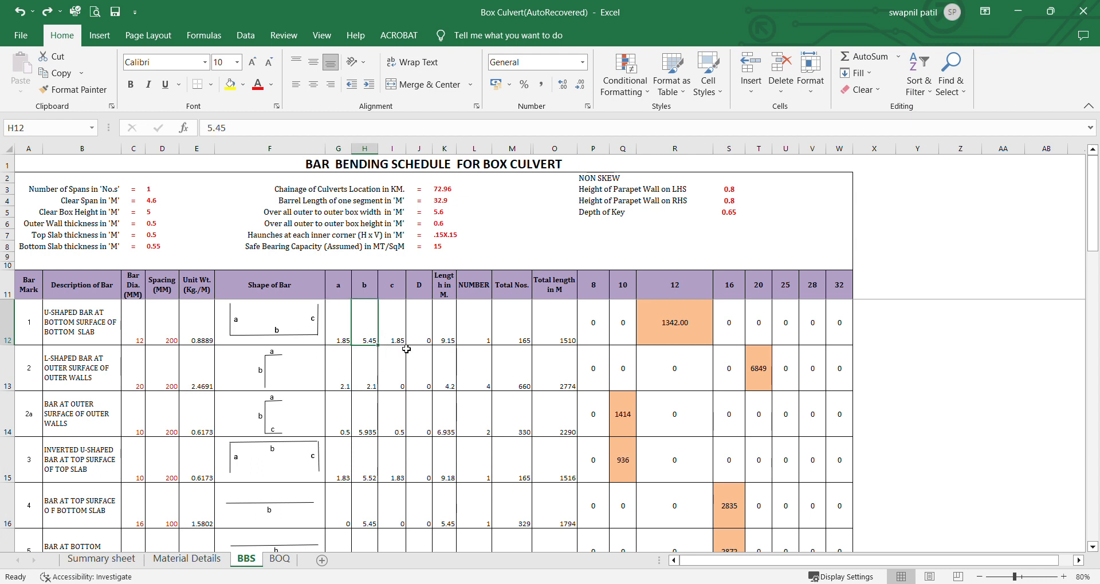
pyautogui.doubleClick(367, 341)
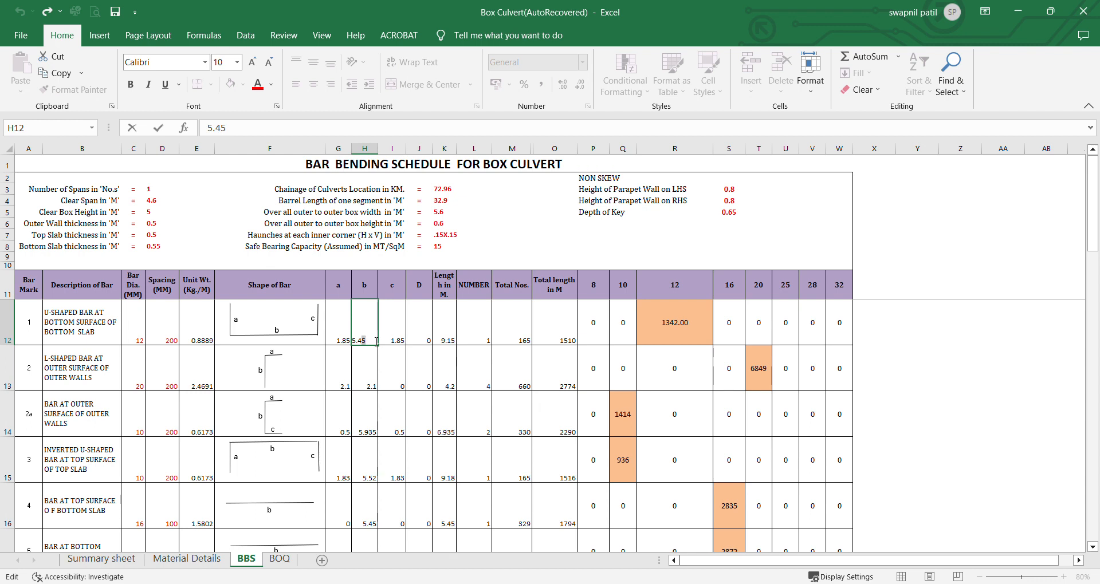
pyautogui.press('Escape')
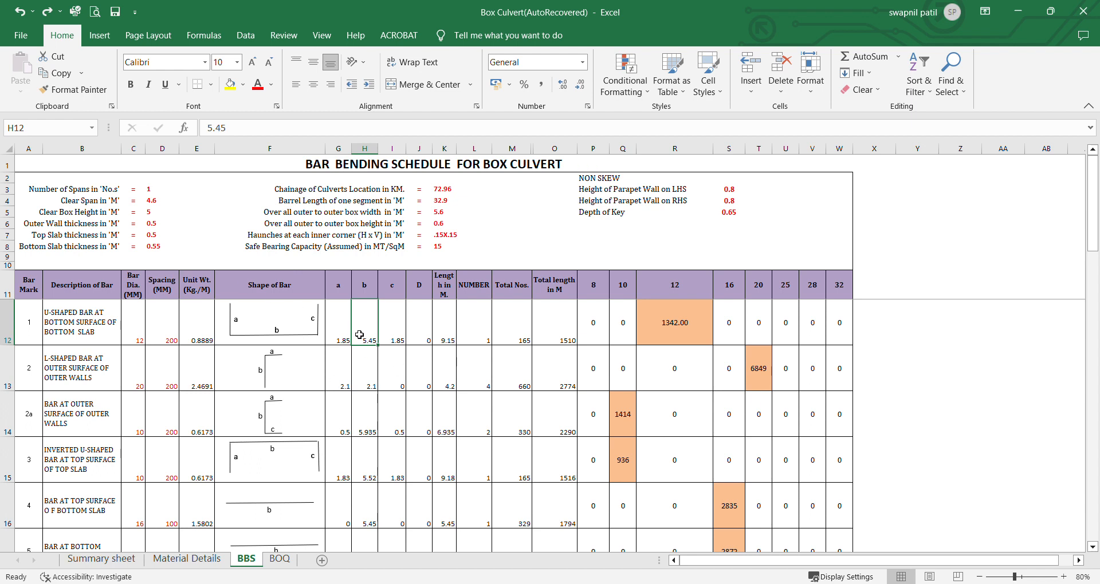
pyautogui.click(445, 215)
pyautogui.click(369, 332)
pyautogui.click(399, 323)
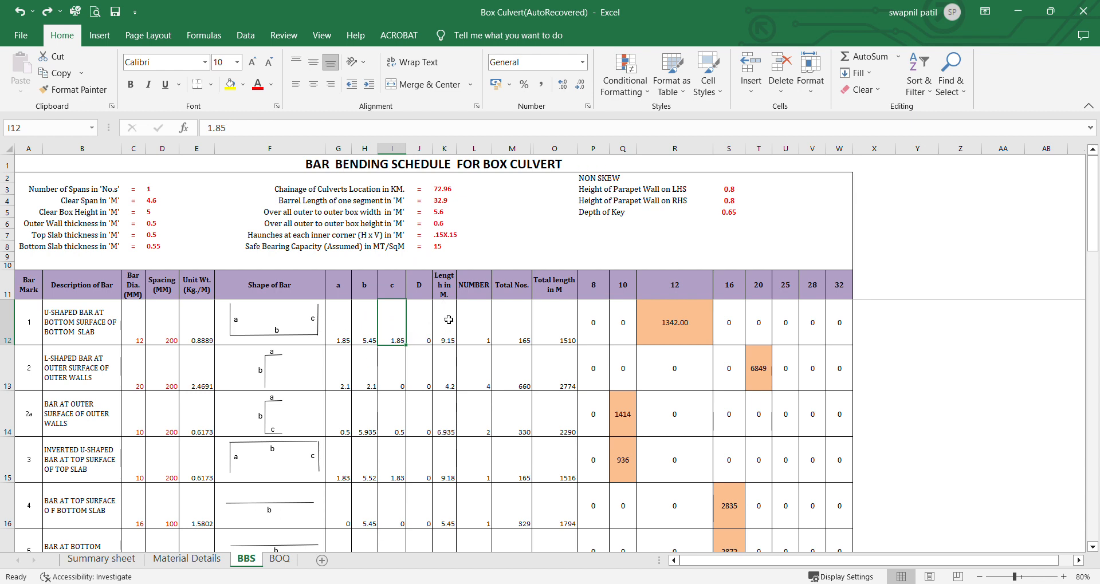
pyautogui.doubleClick(452, 338)
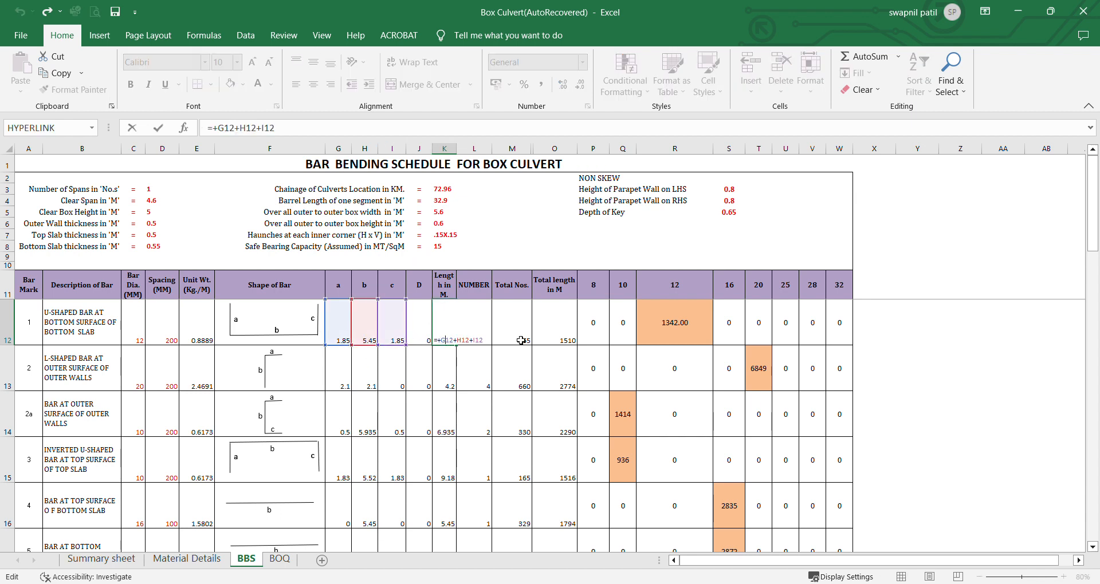
pyautogui.press('Escape')
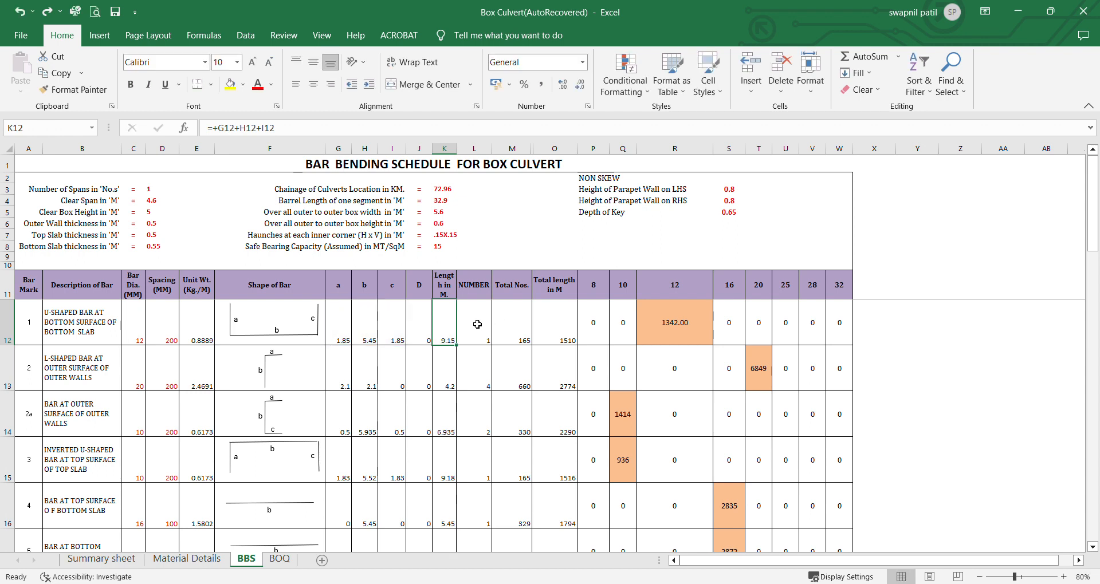
# Step: Inspect the first bar's number entry and trace the cells referenced by its total numbers formula
pyautogui.click(478, 324)
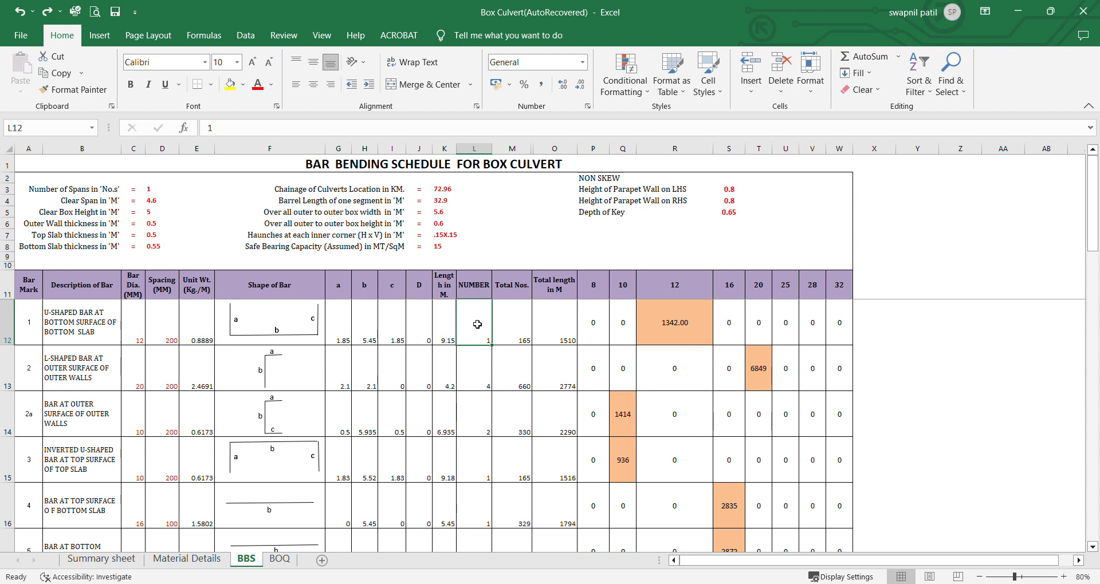
pyautogui.click(527, 329)
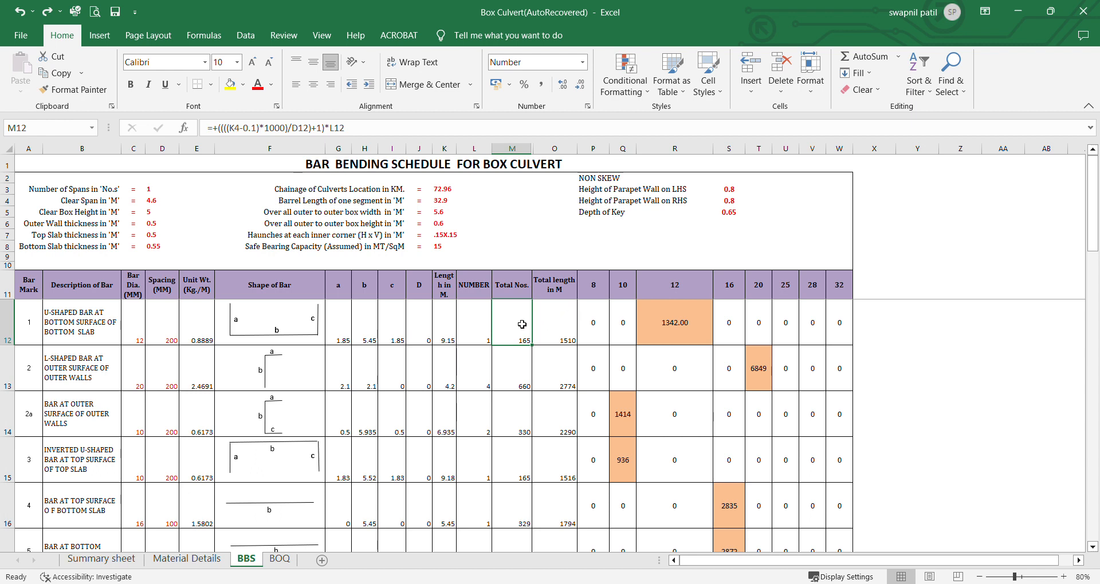
pyautogui.click(448, 330)
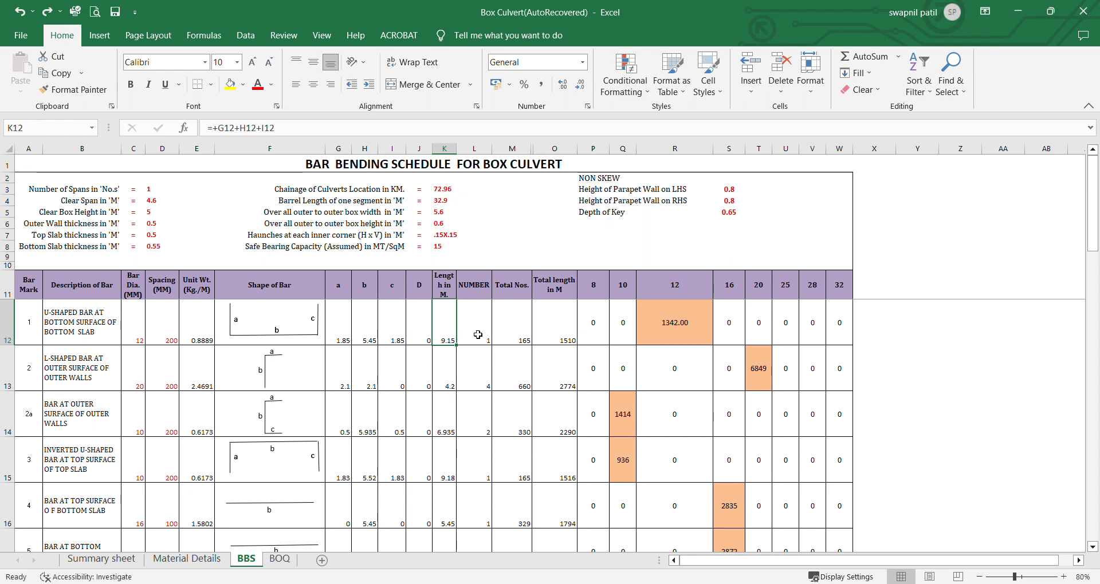
pyautogui.click(503, 335)
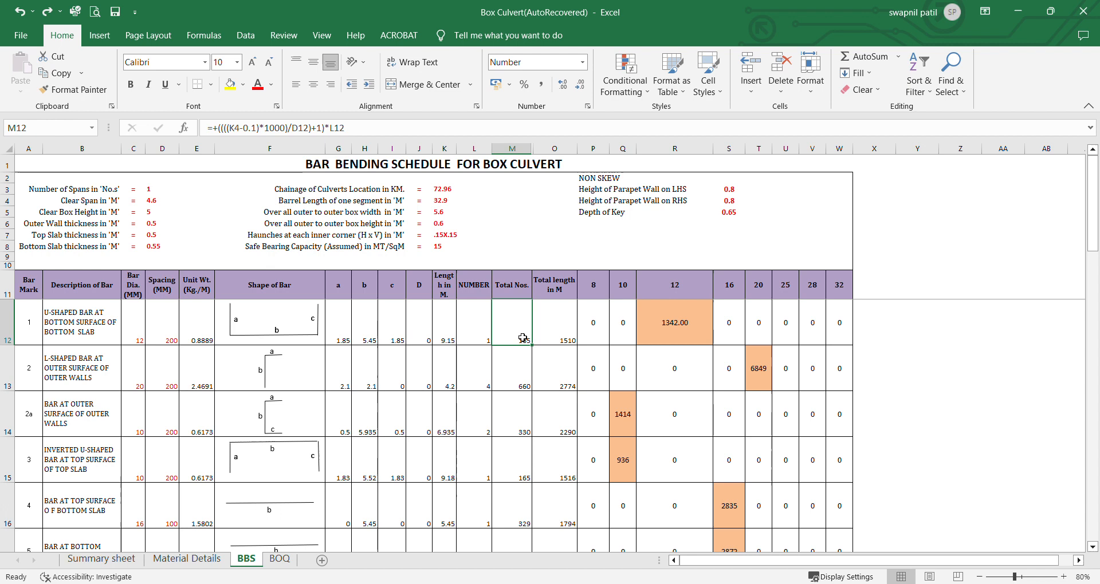
pyautogui.doubleClick(523, 330)
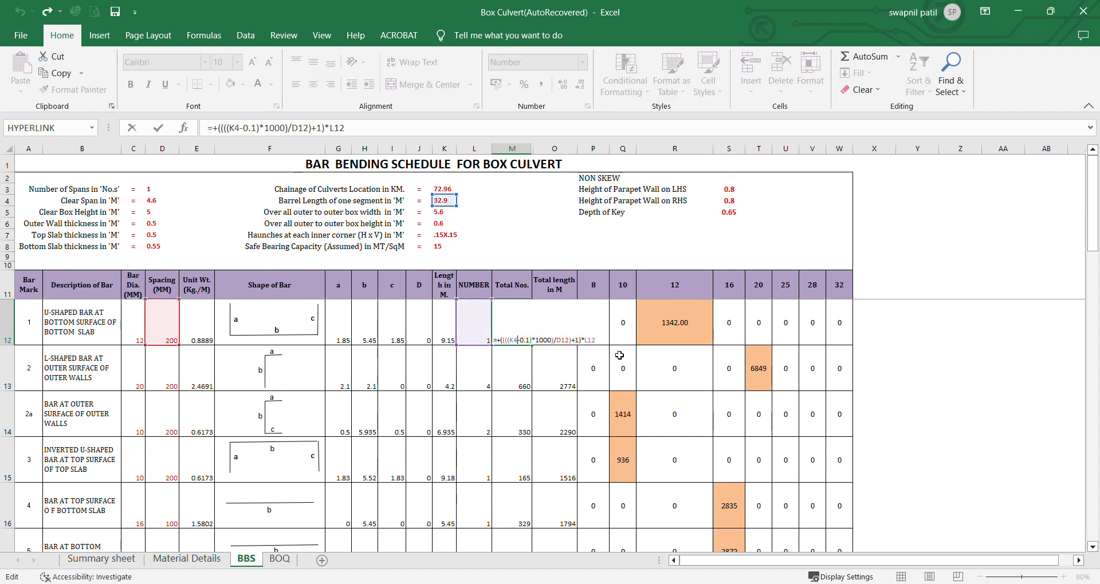
pyautogui.press('Escape')
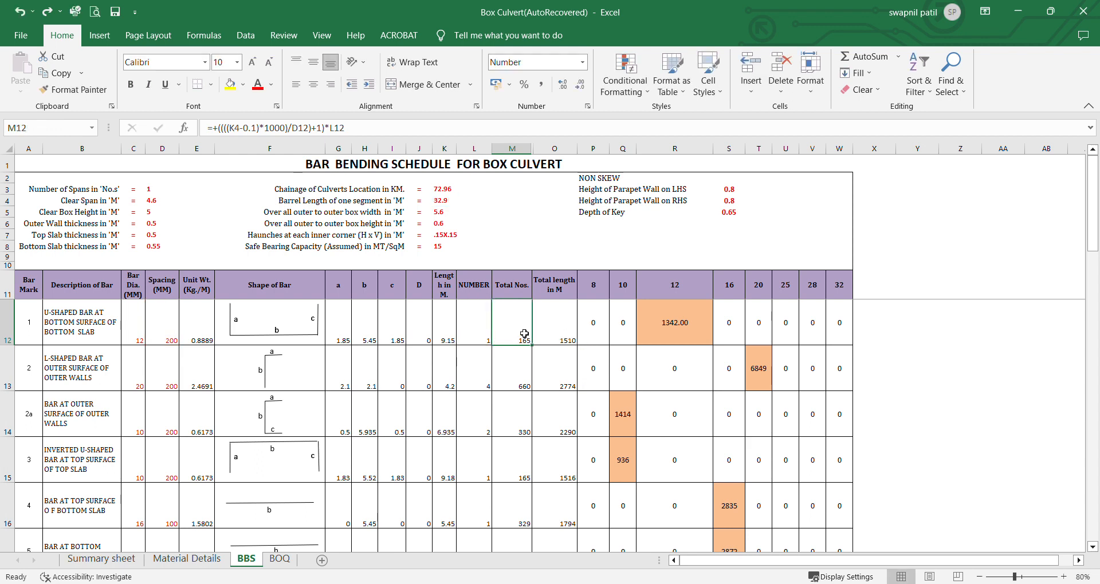
# Step: Calculate 32.9/.2 in a blank cell beside the schedule and clear it again
pyautogui.click(896, 212)
pyautogui.write('+32.9/.2')
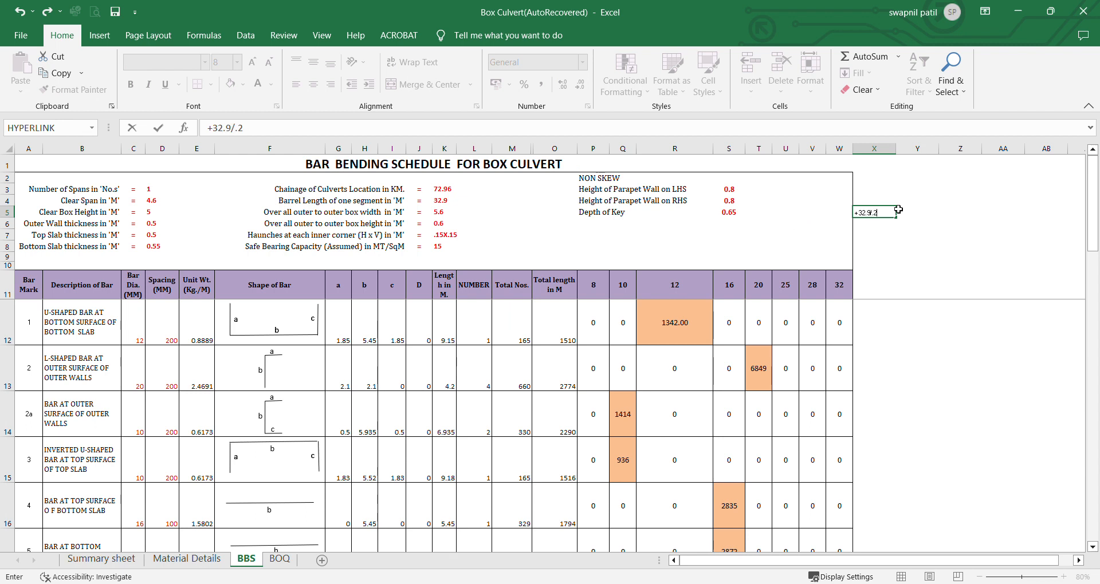
pyautogui.press('Return')
pyautogui.click(891, 215)
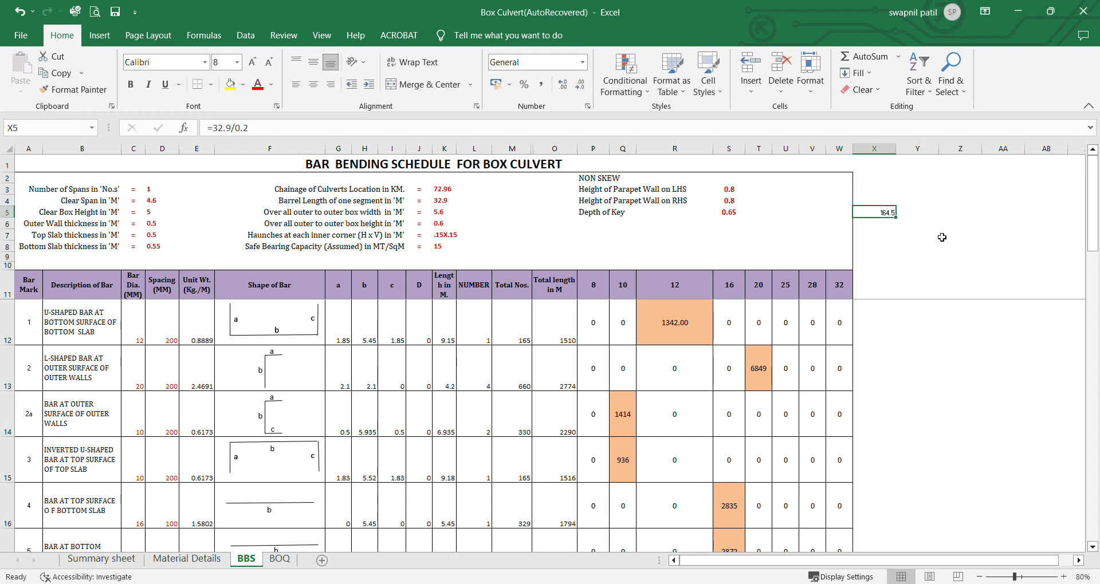
pyautogui.press('Delete')
# Step: Wrap the first bar's total numbers formula in ROUNDUP with 0 decimals and add 1 to the rounded result
pyautogui.click(512, 323)
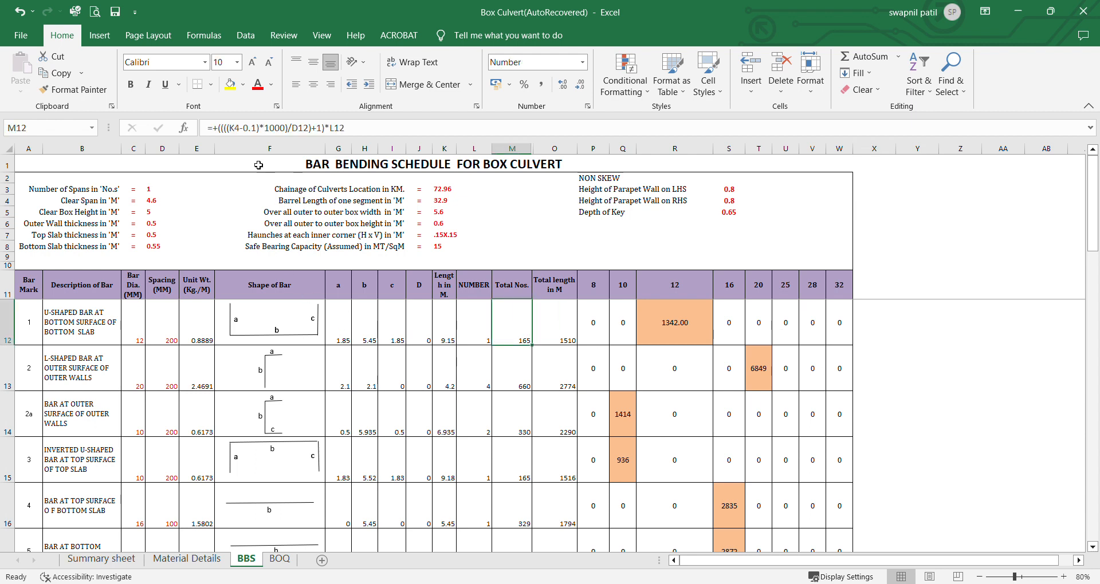
pyautogui.click(224, 132)
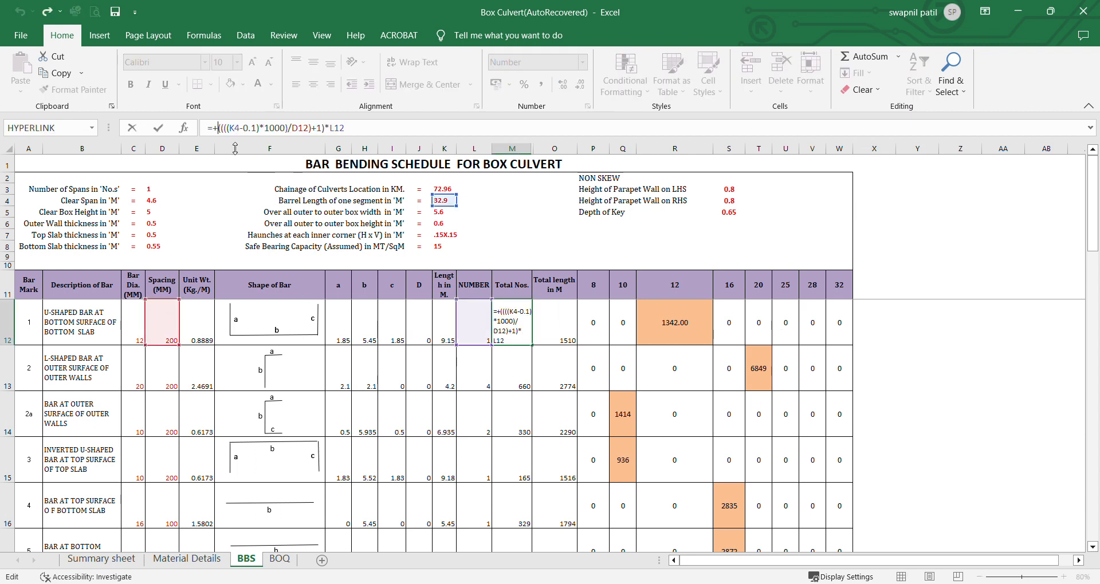
pyautogui.write('Roundup')
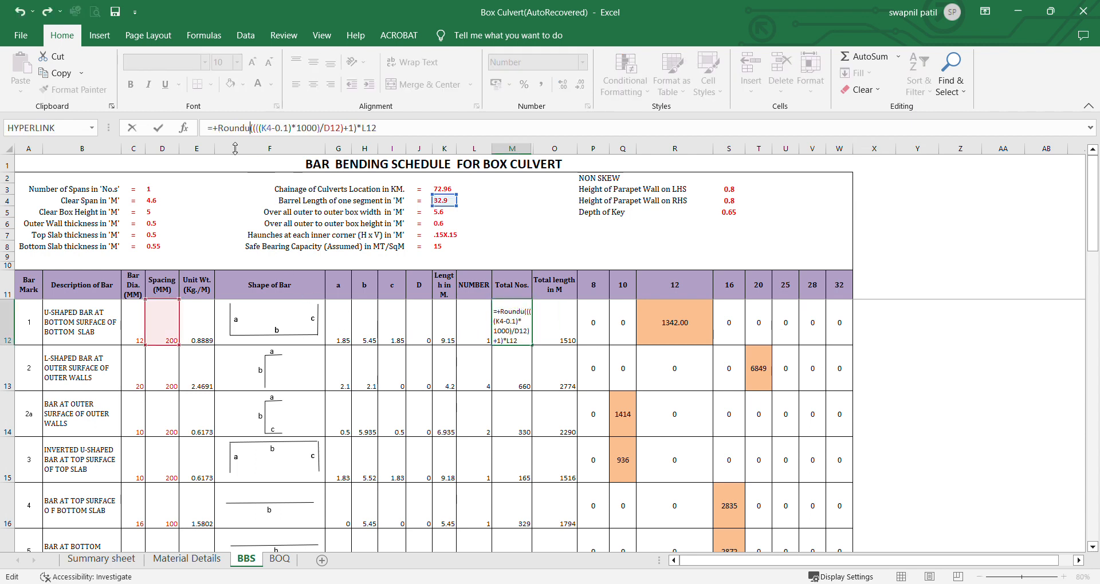
pyautogui.write('(')
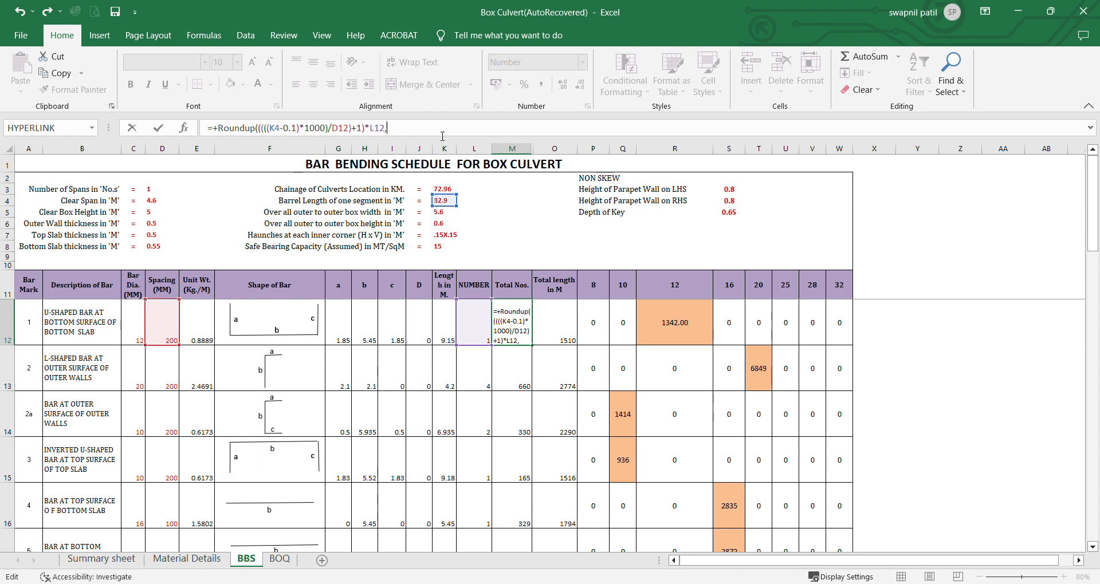
pyautogui.write(')*1')
pyautogui.press('Return')
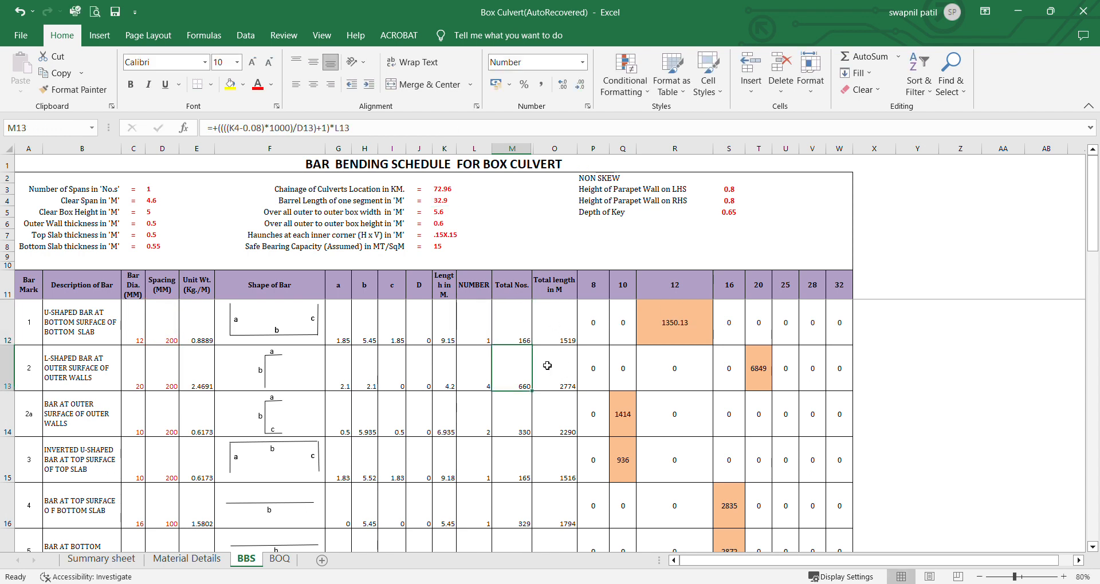
# Step: Inspect the first bar's formulas for total numbers, total length and weight under the 12 mm diameter
pyautogui.click(499, 341)
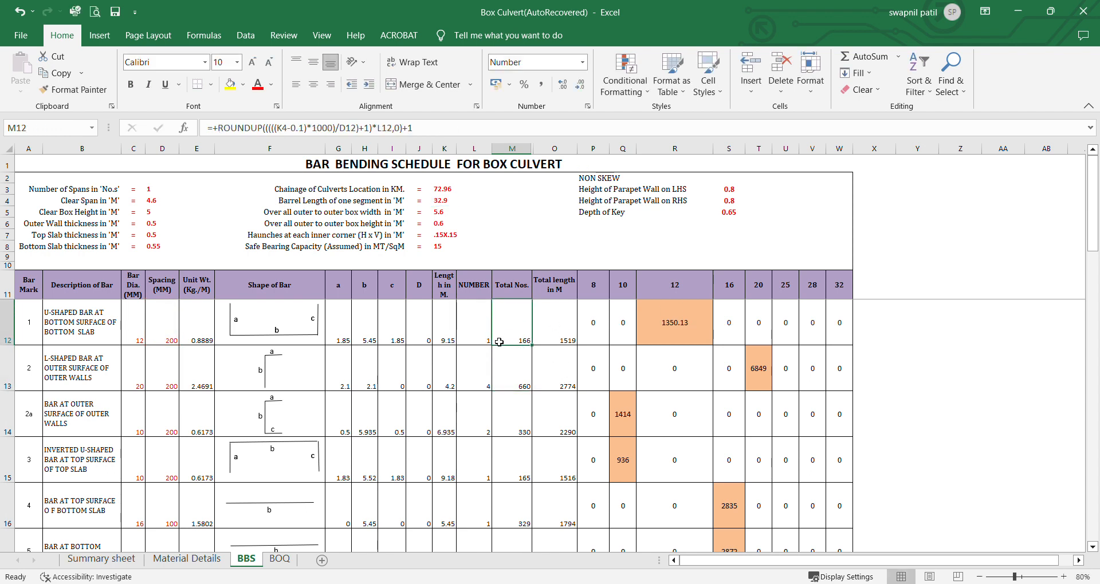
pyautogui.click(552, 326)
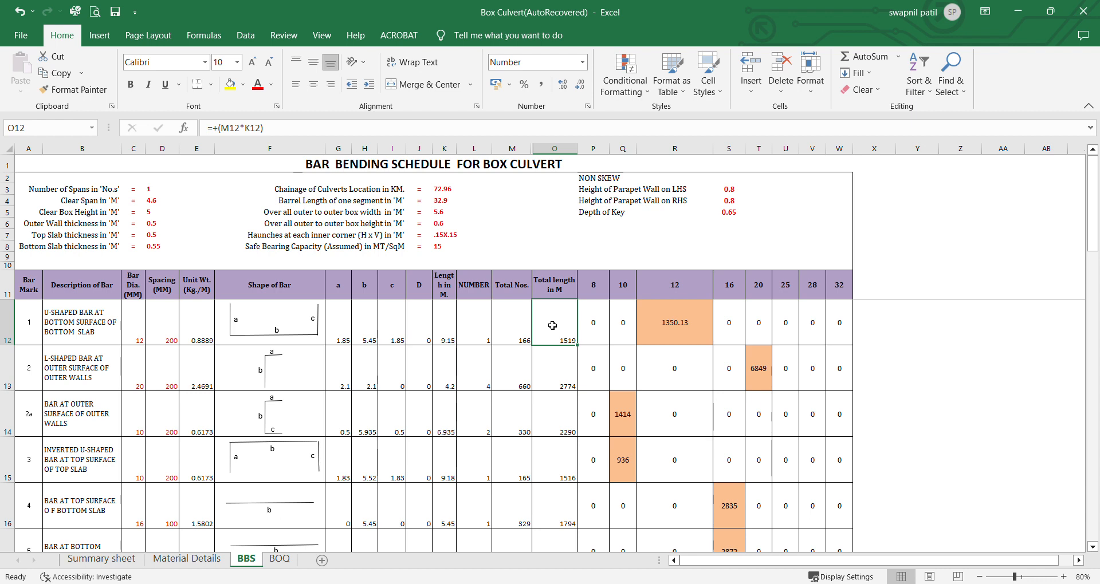
pyautogui.click(652, 326)
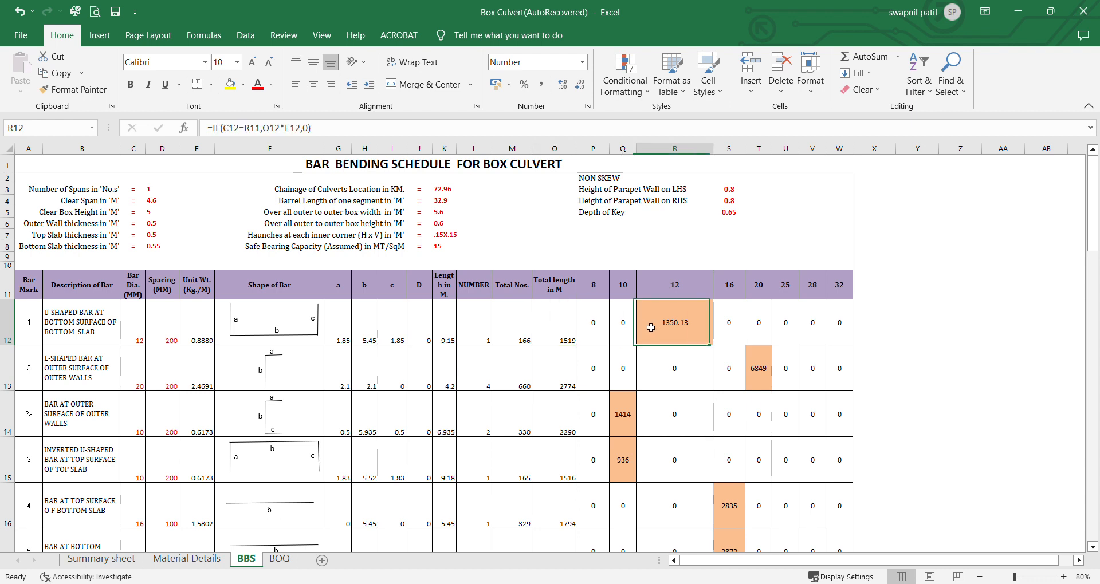
# Step: Try a diameter of 16 mm for the U-shaped bottom slab bar, check its 16 mm weight formula, and restore 12 mm
pyautogui.click(131, 340)
pyautogui.write('1')
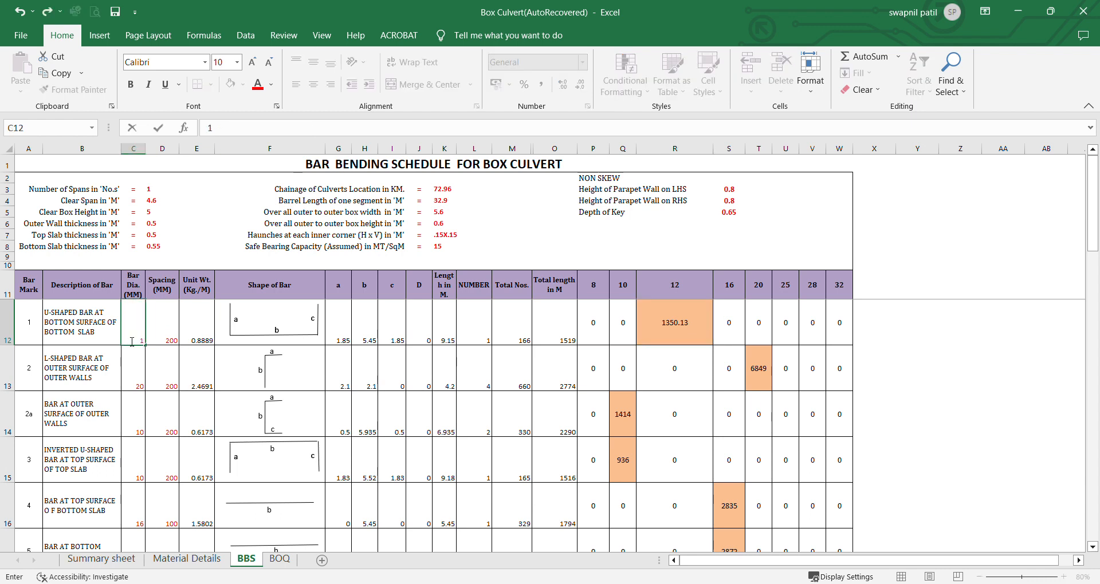
pyautogui.write('6')
pyautogui.press('Return')
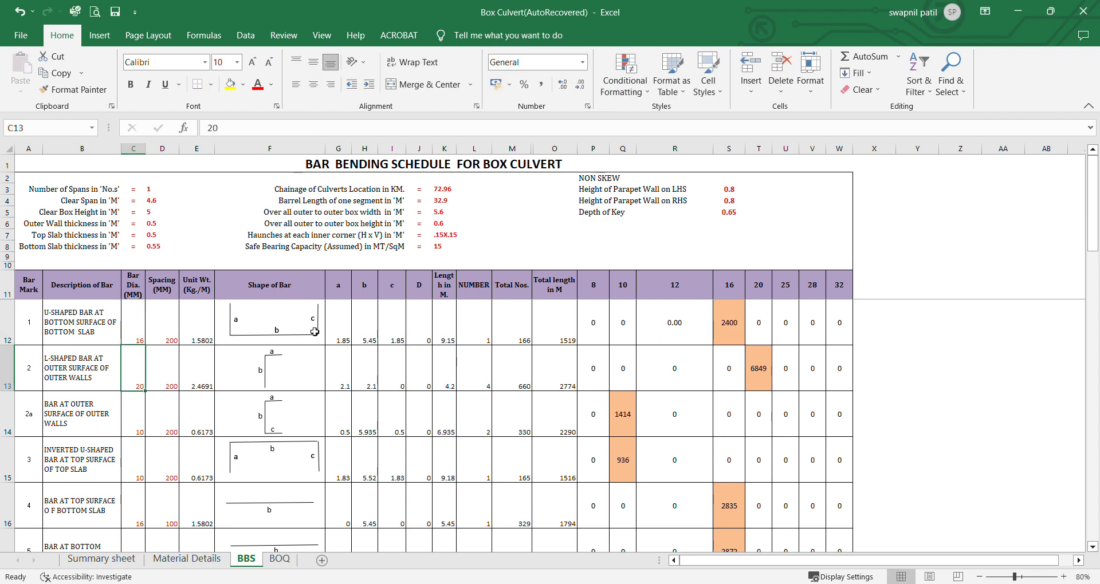
pyautogui.click(737, 339)
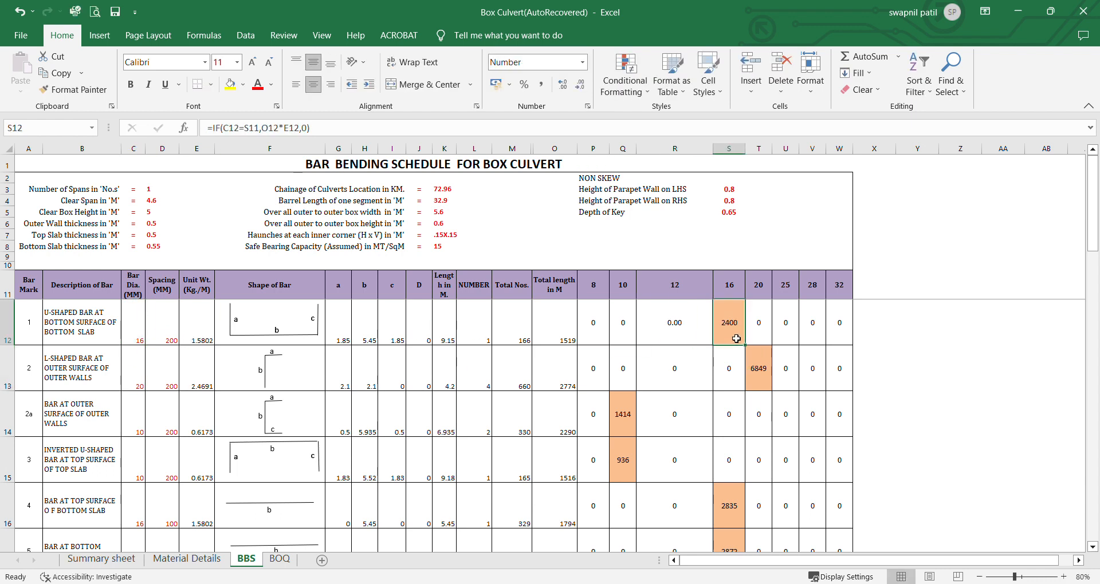
pyautogui.click(137, 340)
pyautogui.write('12')
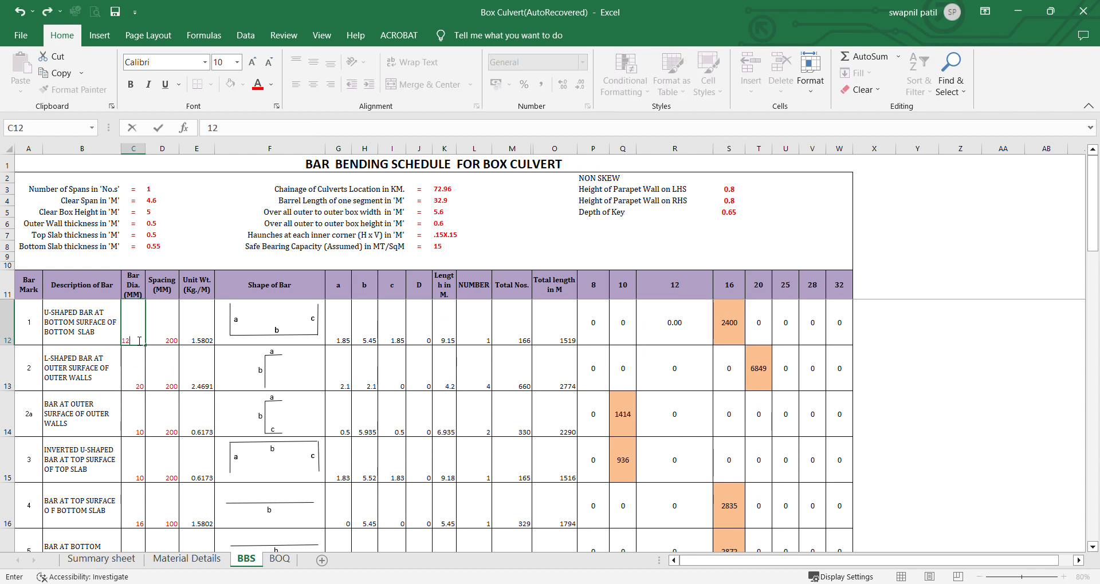
pyautogui.press('Return')
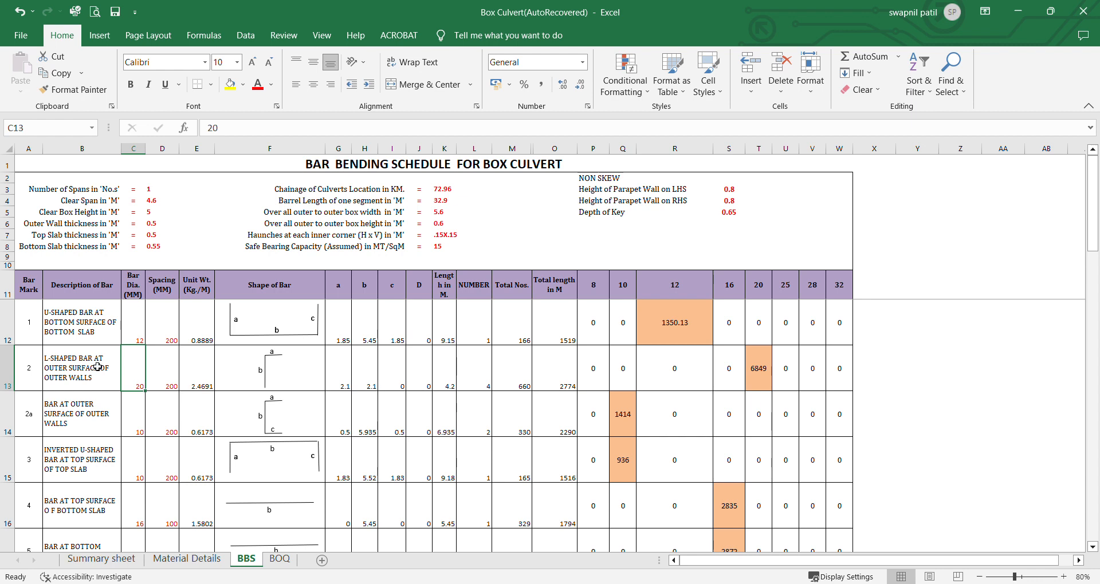
# Step: Review the remaining bars in the schedule through c2 and inspect the formula for the total steel weight
pyautogui.scroll(-2, 98, 367)
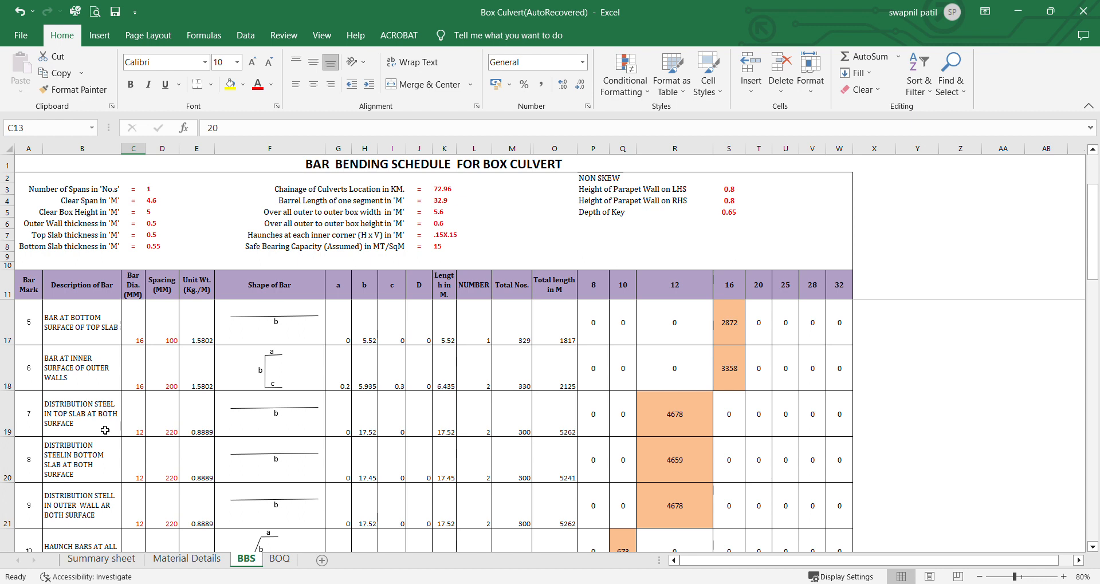
pyautogui.scroll(-2, 105, 430)
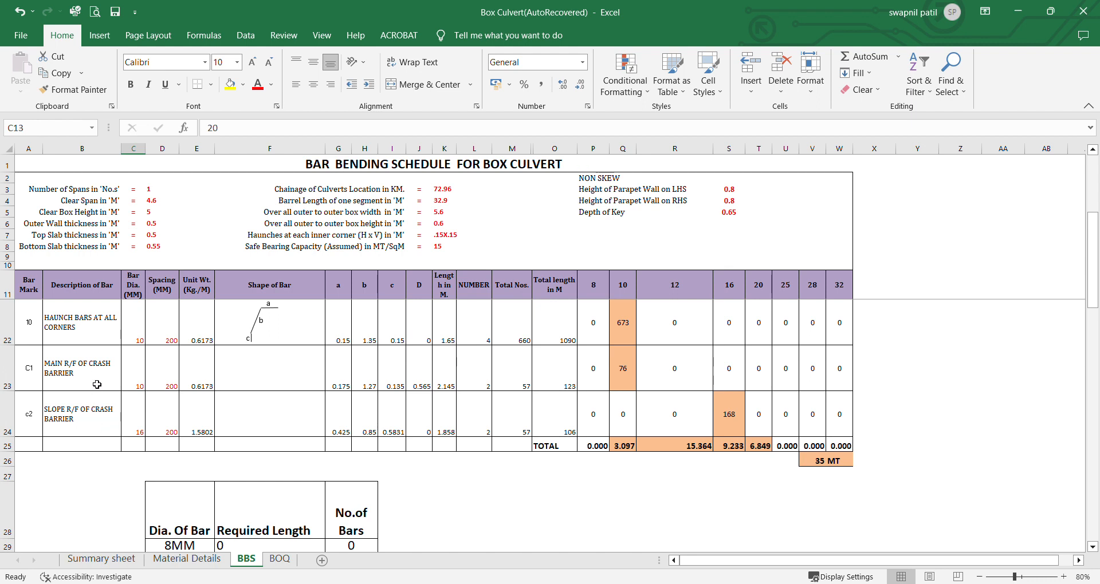
pyautogui.scroll(2, 96, 338)
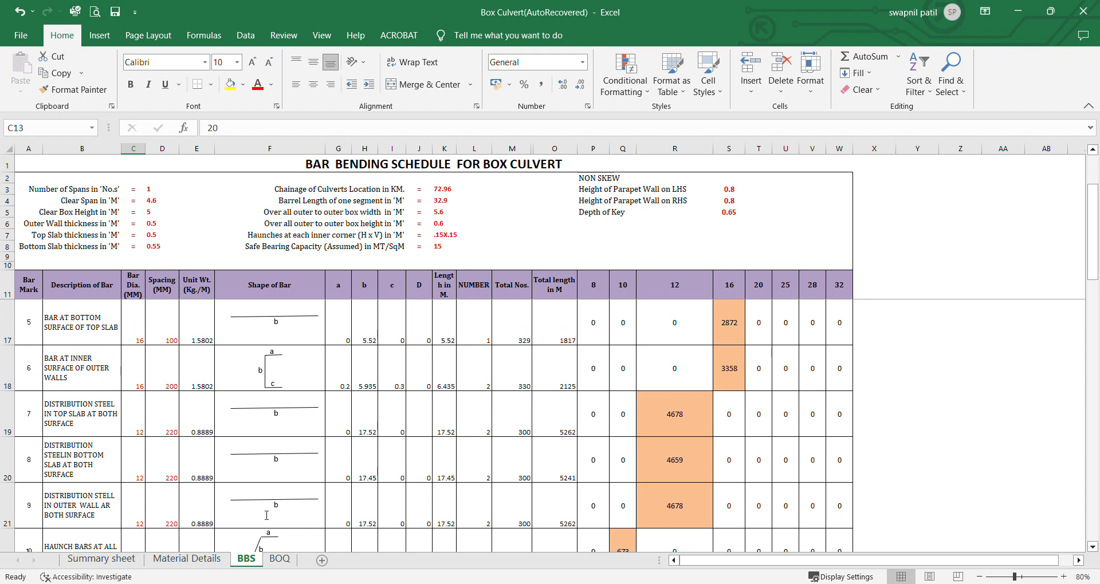
pyautogui.scroll(-2, 267, 516)
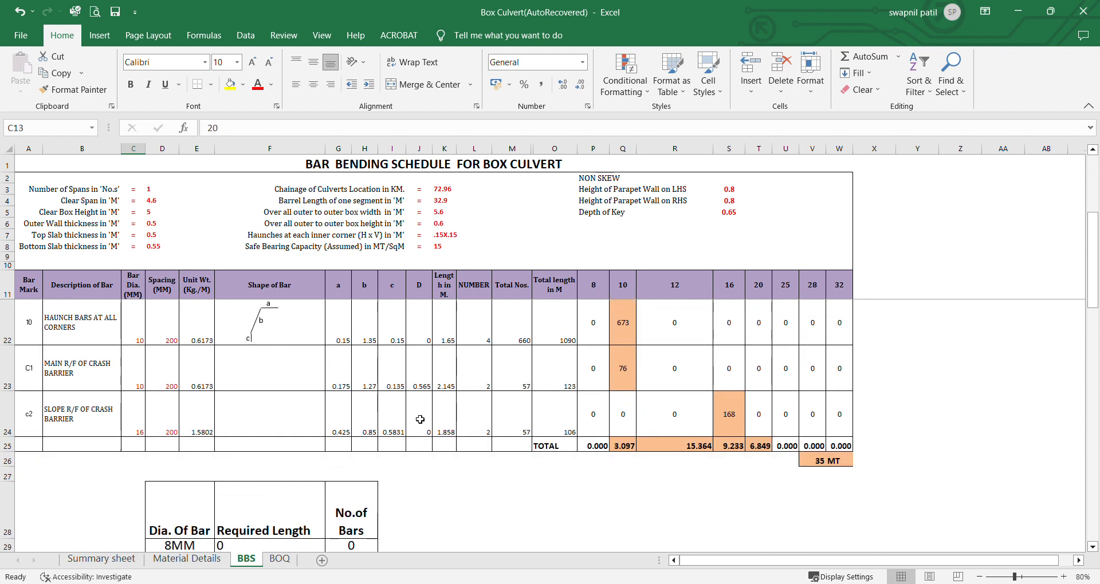
pyautogui.click(813, 467)
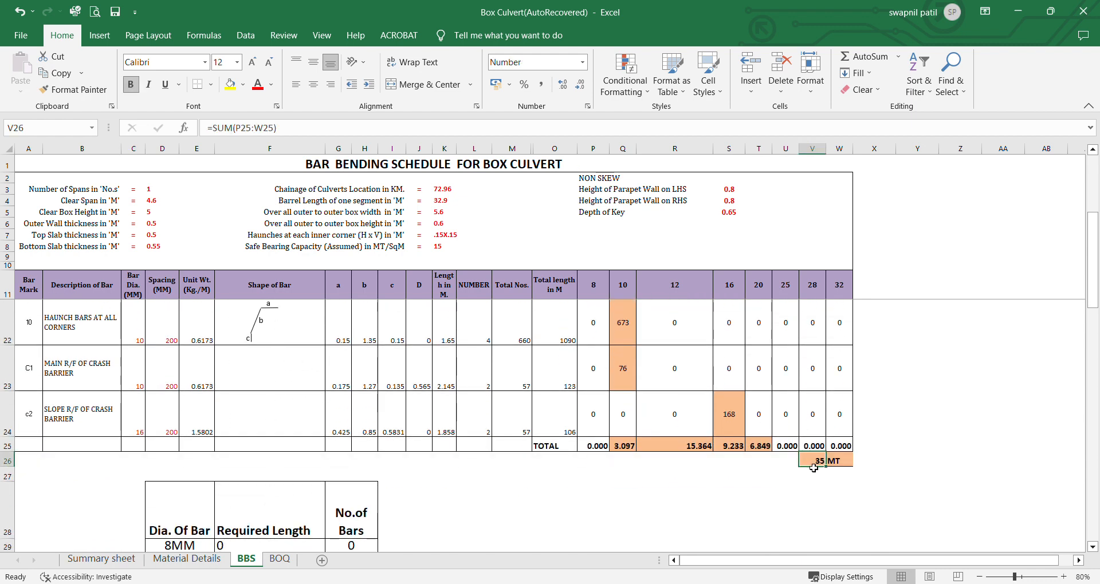
# Step: Inspect the SUMIF formula for the 10MM bar's required length and trace its diameter and total length ranges through the schedule
pyautogui.scroll(-2, 593, 454)
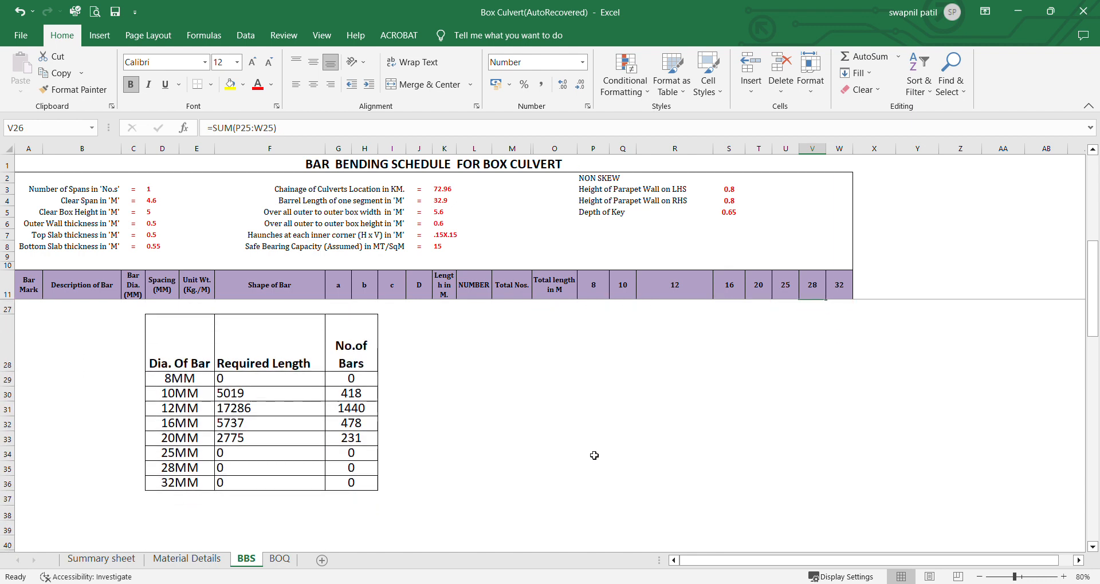
pyautogui.click(252, 400)
pyautogui.doubleClick(253, 400)
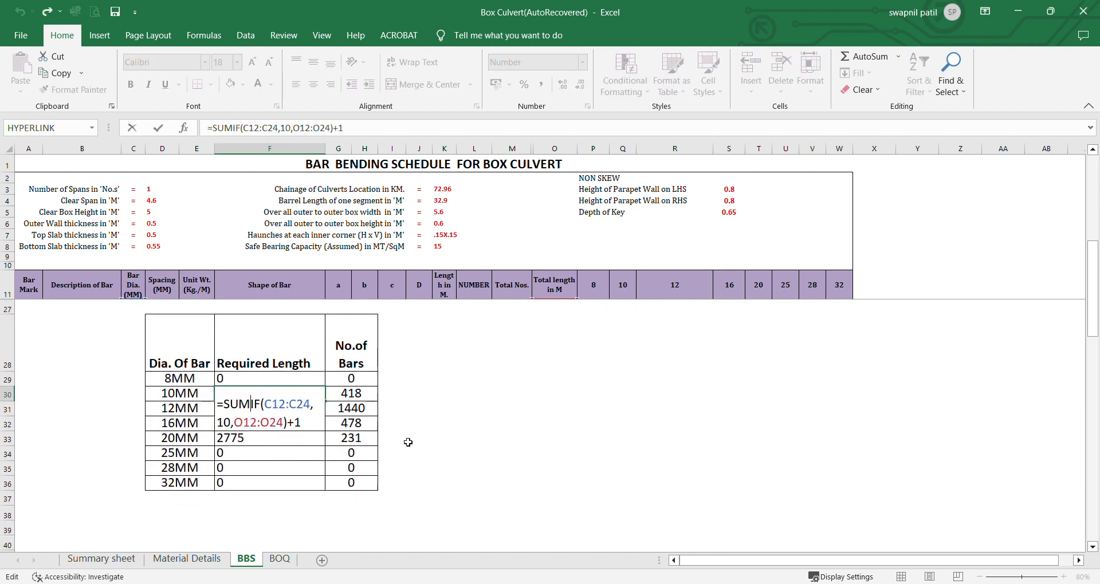
pyautogui.scroll(5, 405, 376)
pyautogui.scroll(-5, 405, 376)
pyautogui.scroll(5, 140, 378)
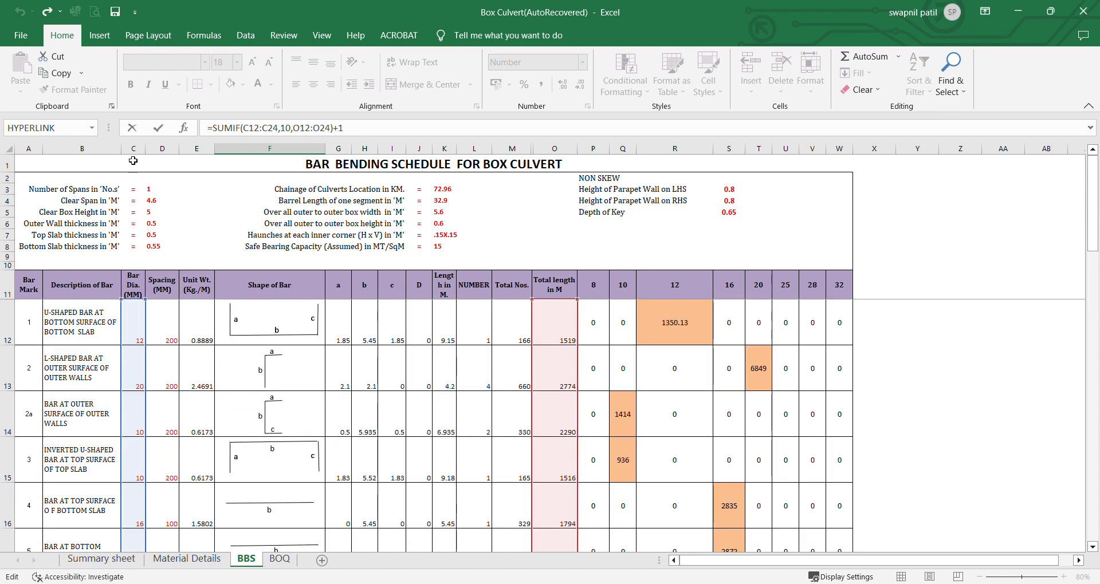
pyautogui.scroll(-3, 144, 444)
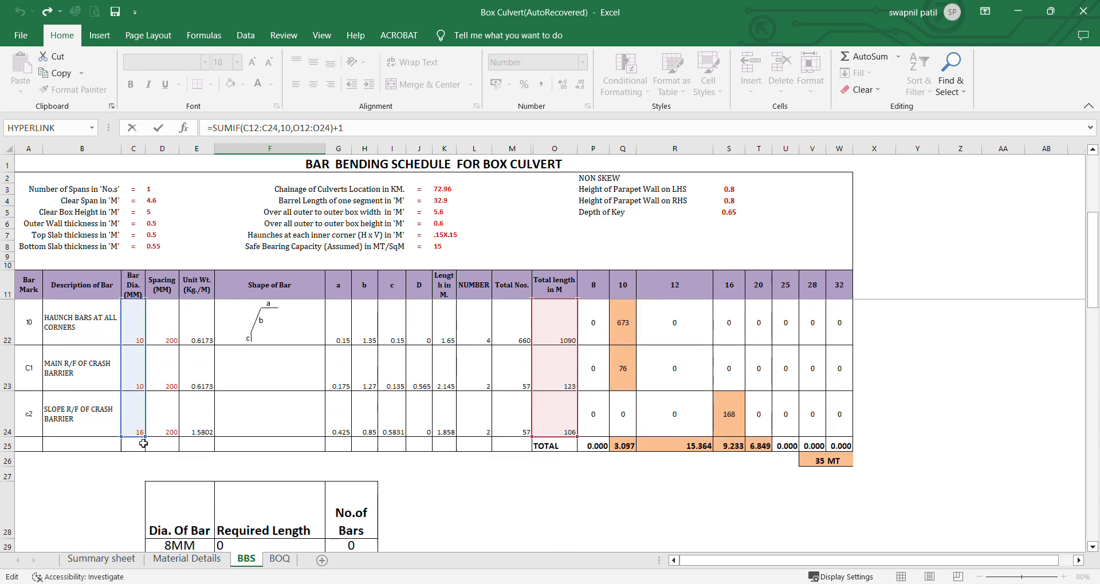
pyautogui.scroll(-2, 144, 444)
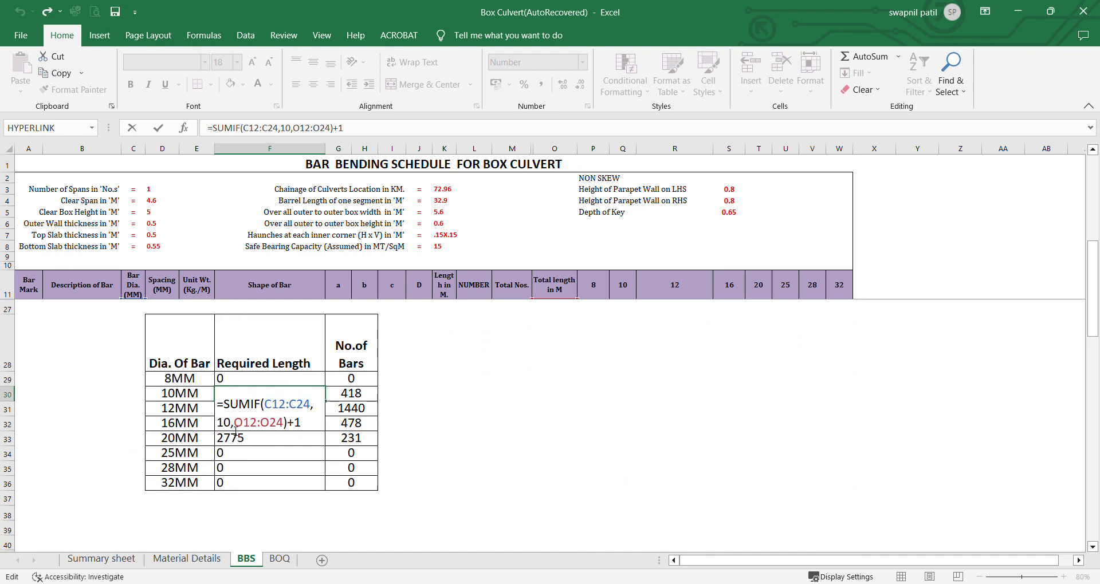
pyautogui.scroll(5, 264, 434)
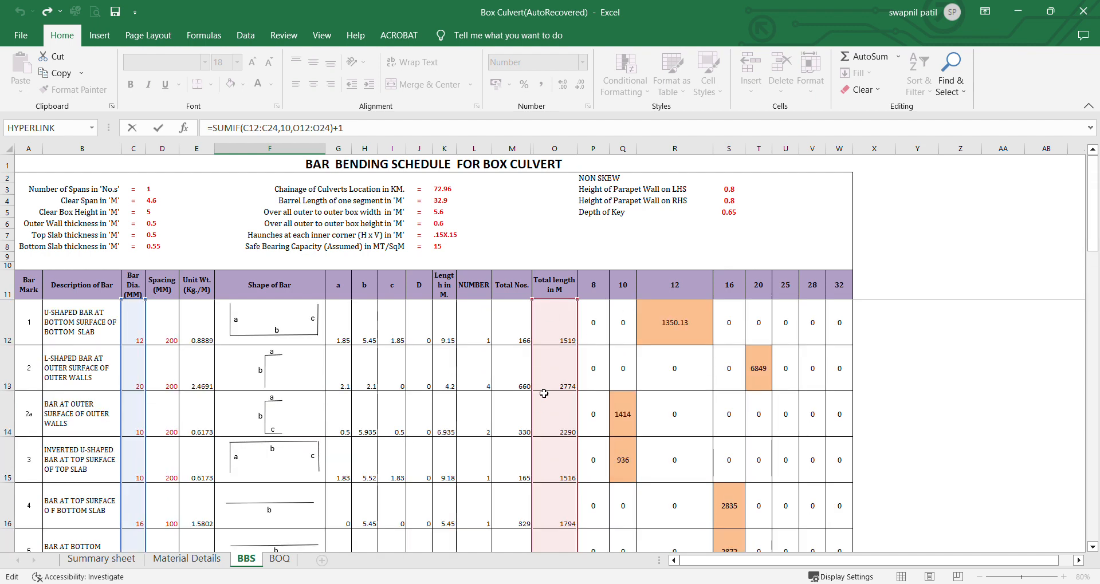
pyautogui.scroll(-2, 544, 396)
pyautogui.scroll(-3, 543, 395)
pyautogui.scroll(2, 544, 396)
pyautogui.press('Escape')
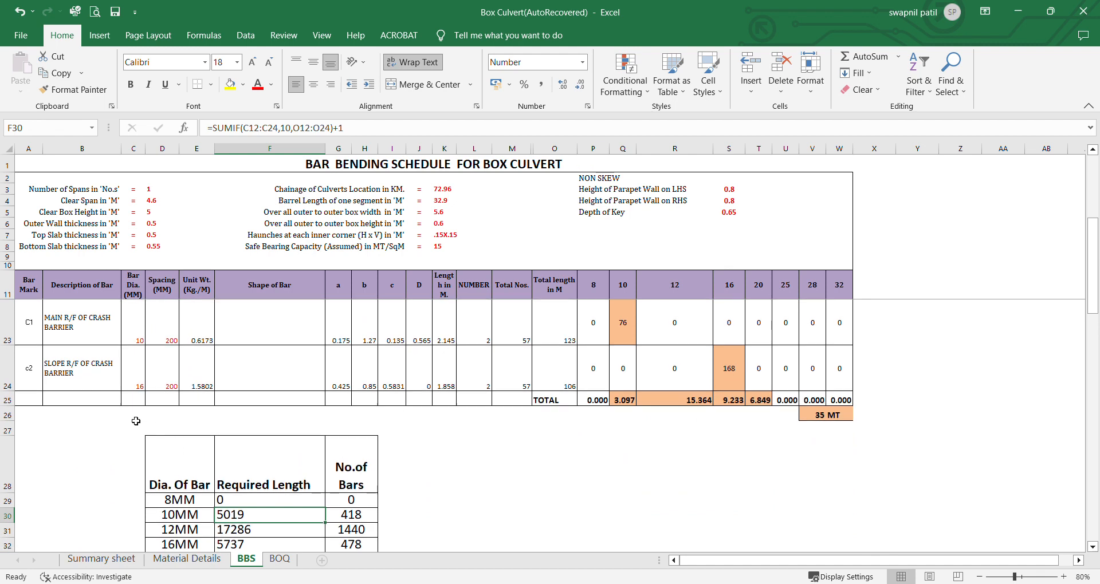
# Step: Try a diameter of 10 mm for the c2 crash barrier slope bar, and undo the change
pyautogui.click(145, 391)
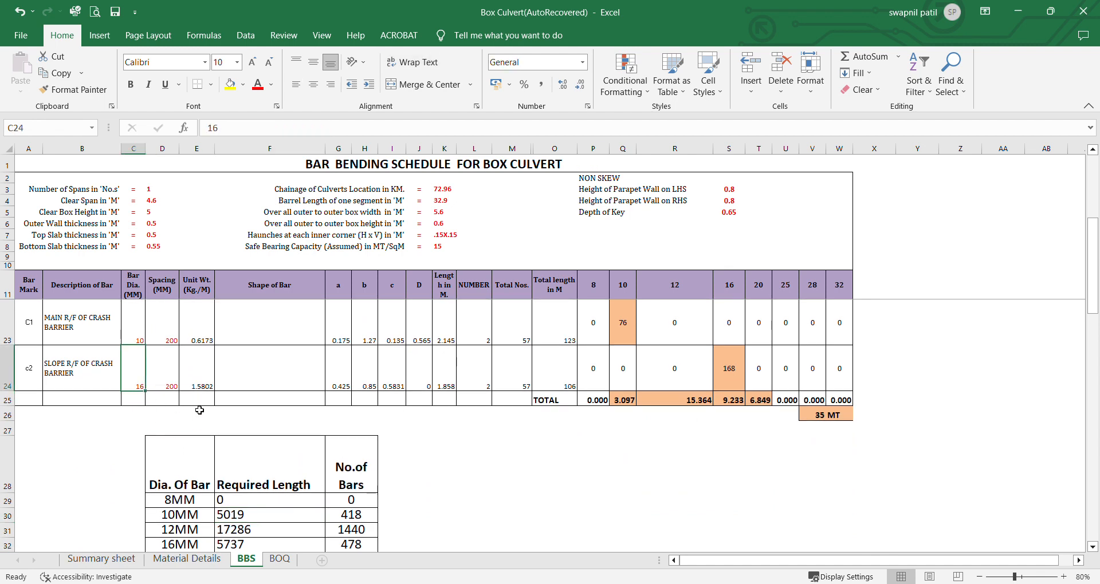
pyautogui.write('10')
pyautogui.press('Return')
pyautogui.hotkey('ctrl', 'z')
# Step: Inspect the IF formula for the first bar's weight under the 12 mm diameter and review the schedule's totals
pyautogui.click(658, 340)
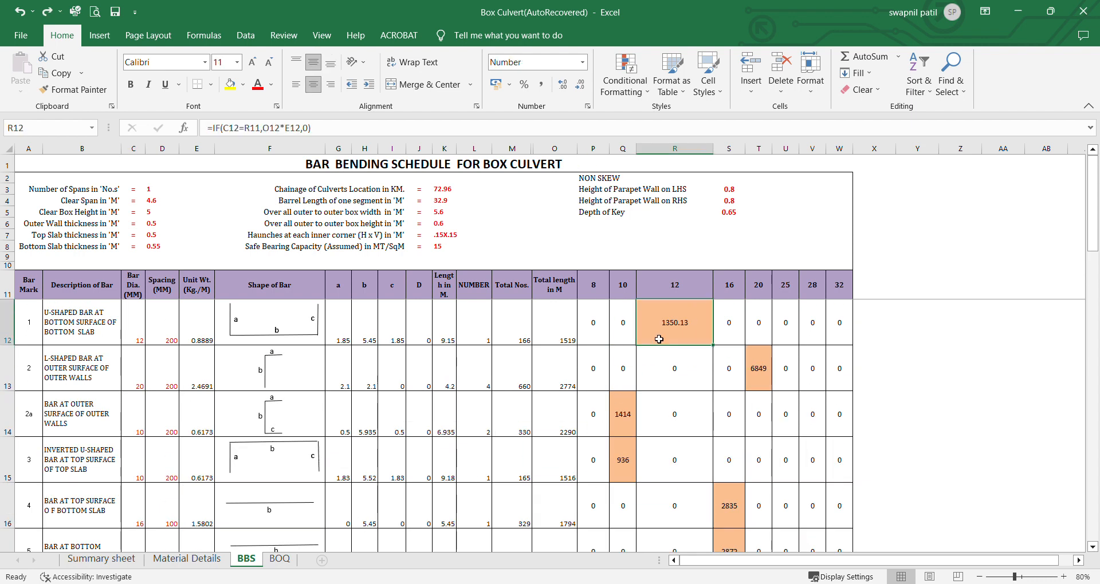
pyautogui.doubleClick(659, 339)
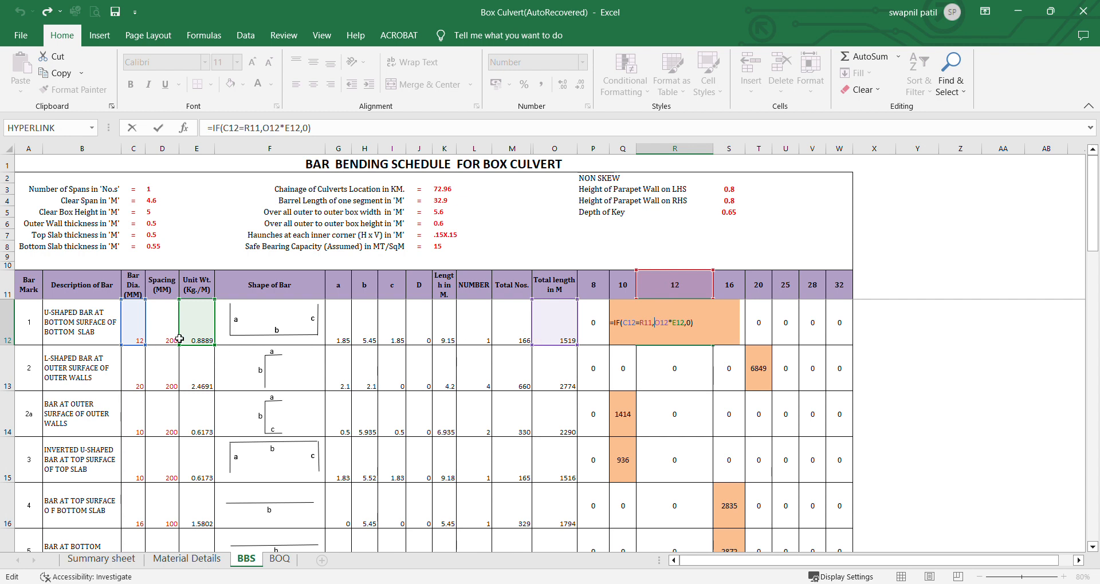
pyautogui.press('Escape')
pyautogui.scroll(-3, 720, 367)
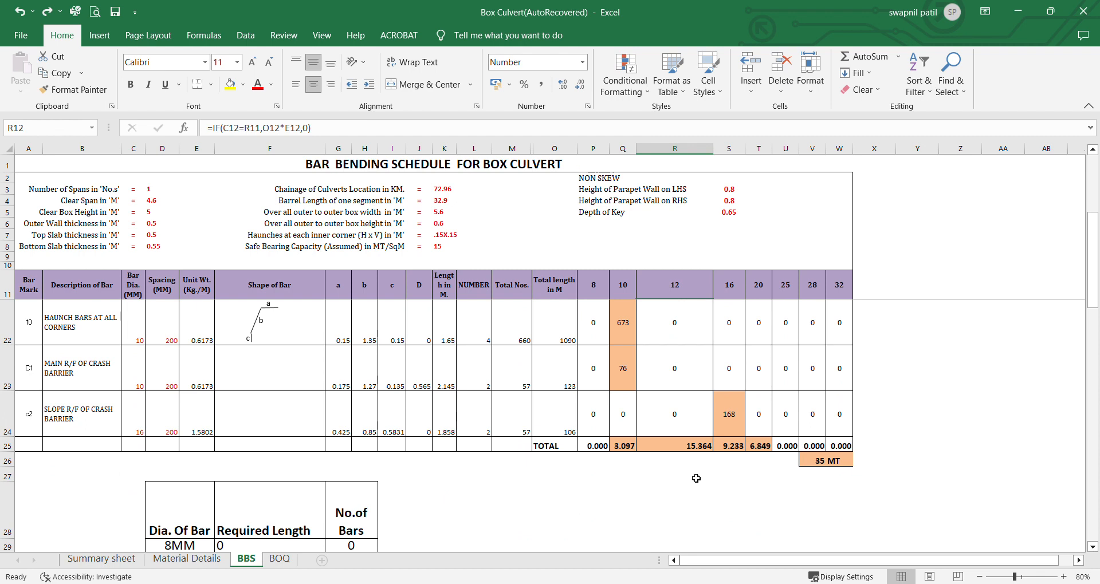
# Step: On the Material Details sheet, inspect the 10MM bar's steel formulas, the total steel quantity, and the Steel entry under Material Required
pyautogui.click(186, 559)
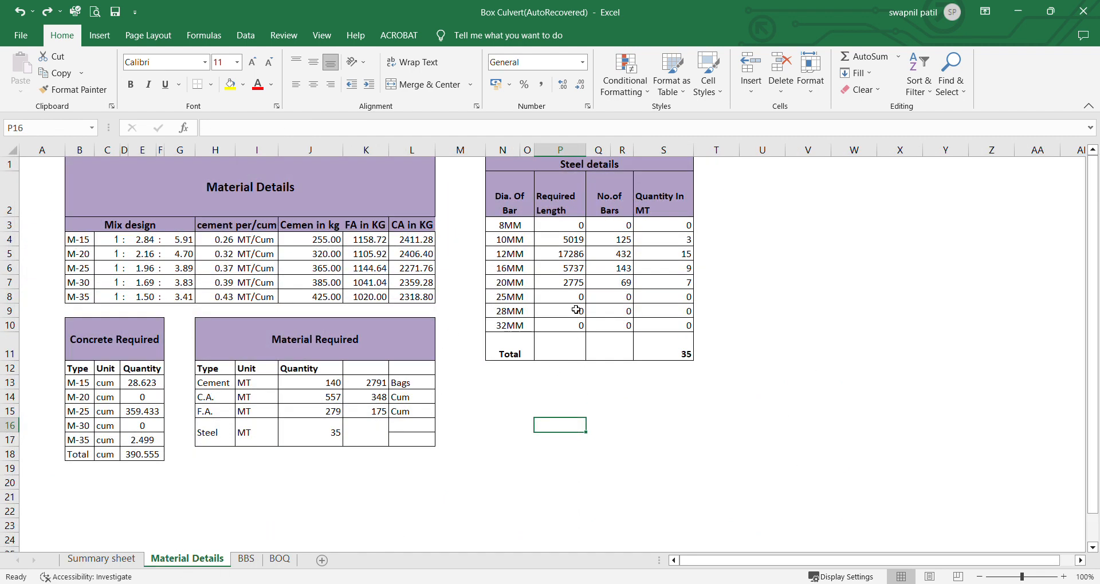
pyautogui.click(571, 247)
pyautogui.click(610, 245)
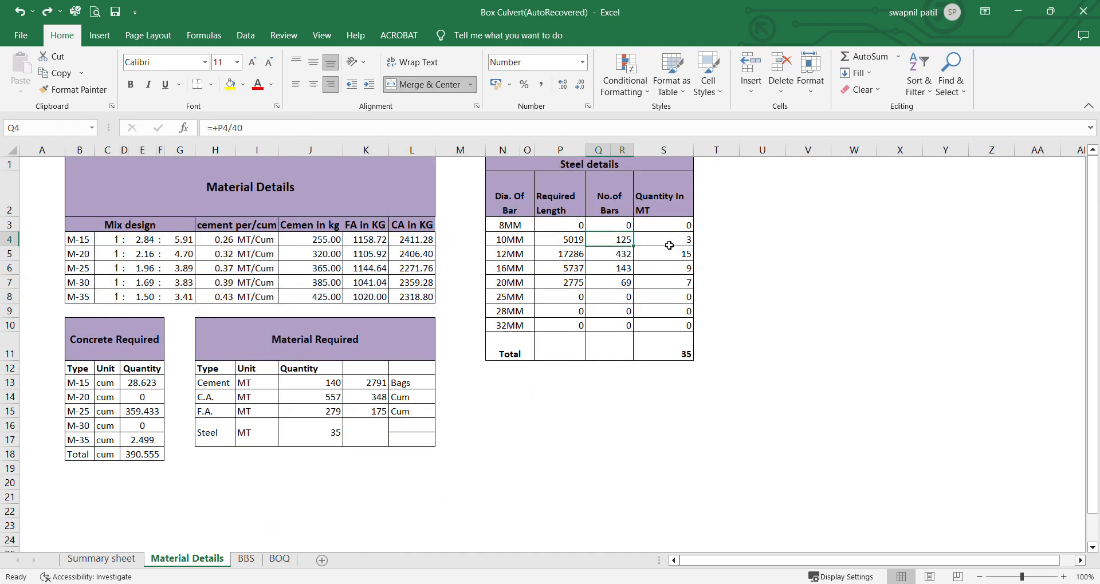
pyautogui.click(657, 246)
pyautogui.click(677, 352)
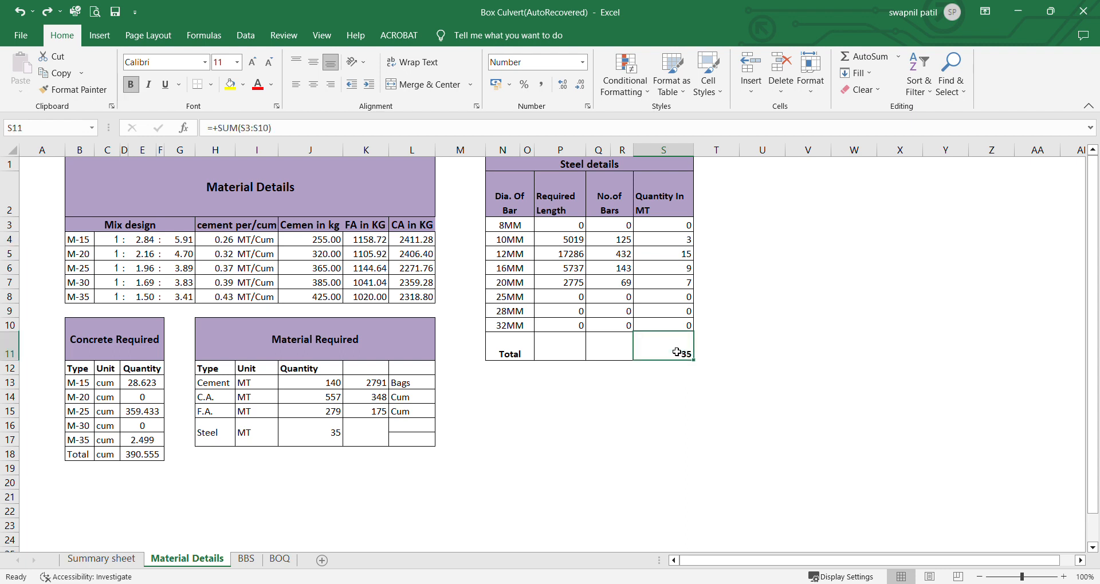
pyautogui.click(326, 434)
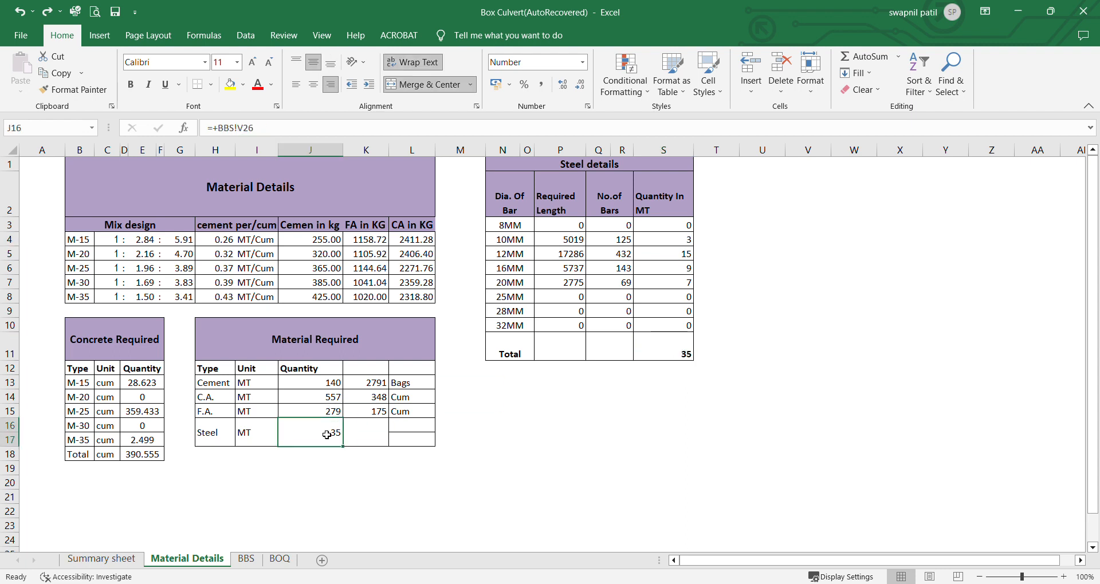
# Step: On the Summary sheet, check the steel quantity, rate and amount, and inspect the total amount formula
pyautogui.click(101, 559)
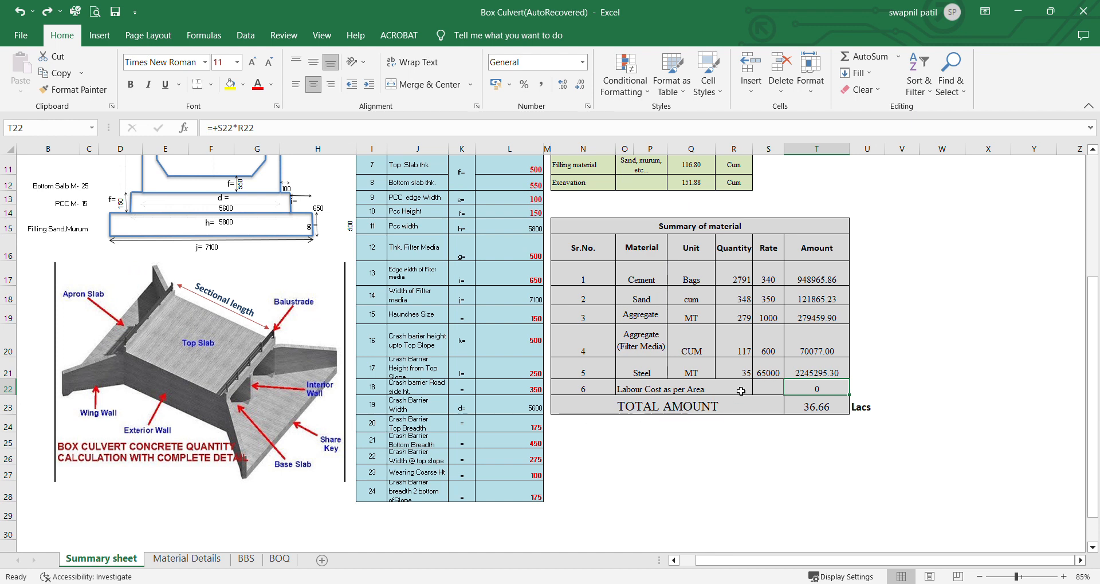
pyautogui.click(736, 373)
pyautogui.click(762, 375)
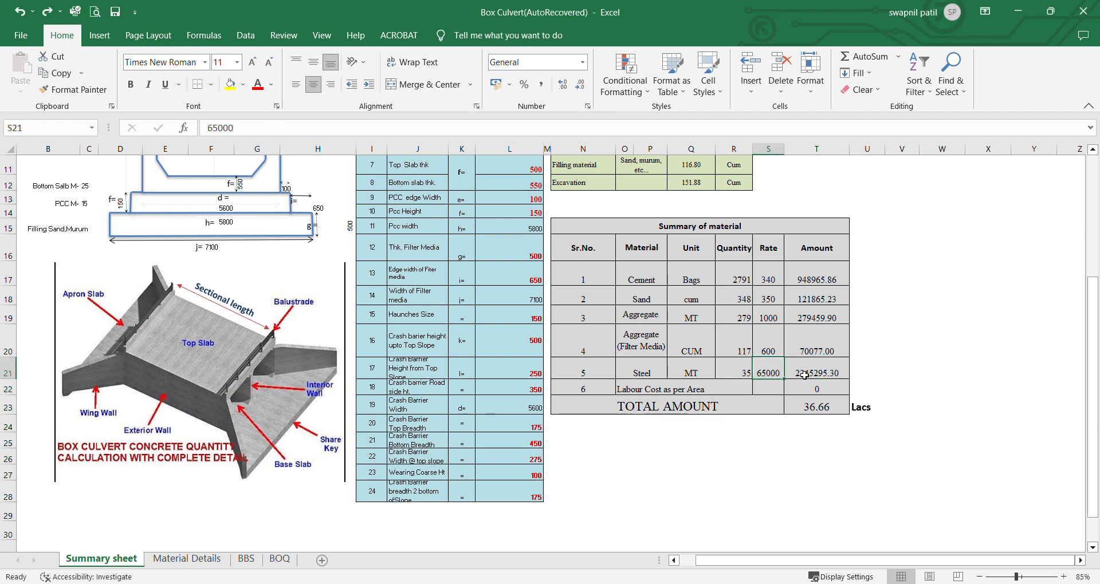
pyautogui.click(803, 375)
pyautogui.click(830, 411)
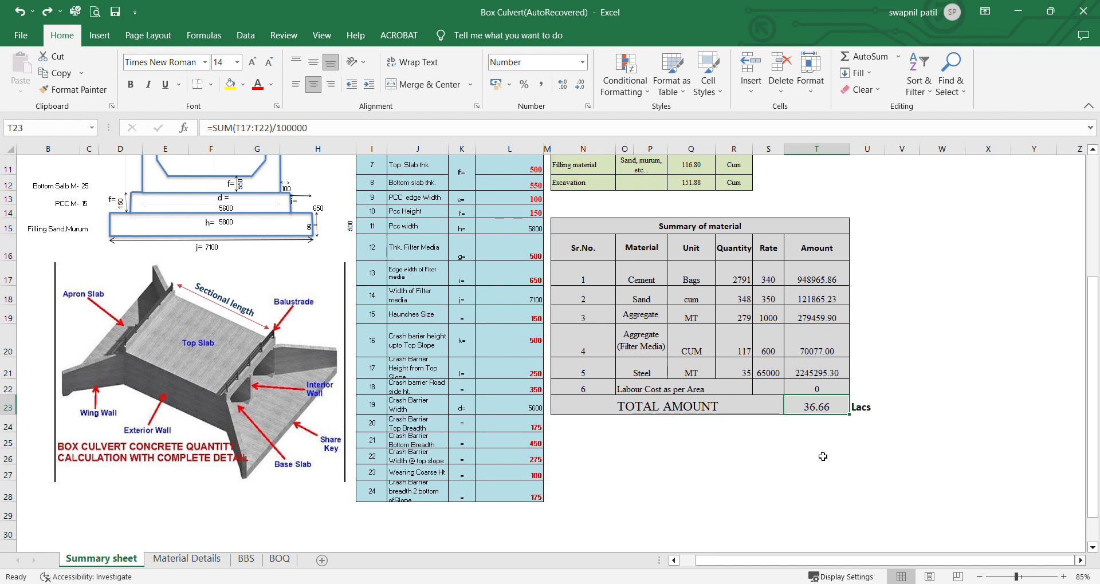
# Step: Enlarge the "Labour Cost as per Area" label to font size 14, and check that row's rate and amount cells
pyautogui.click(821, 387)
pyautogui.click(687, 396)
pyautogui.click(252, 62)
pyautogui.click(252, 62)
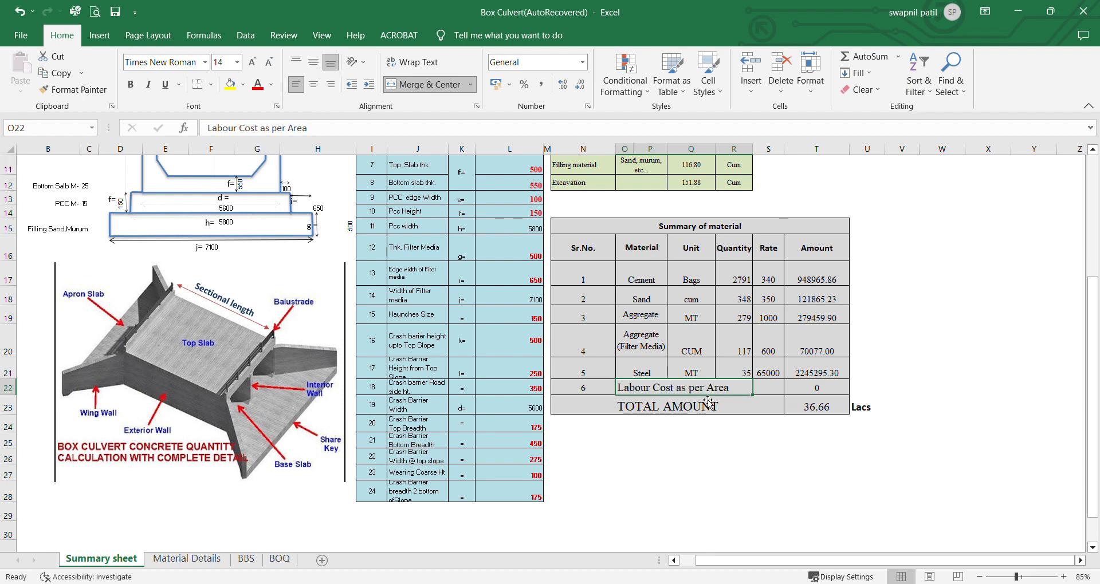
pyautogui.click(774, 394)
pyautogui.click(786, 398)
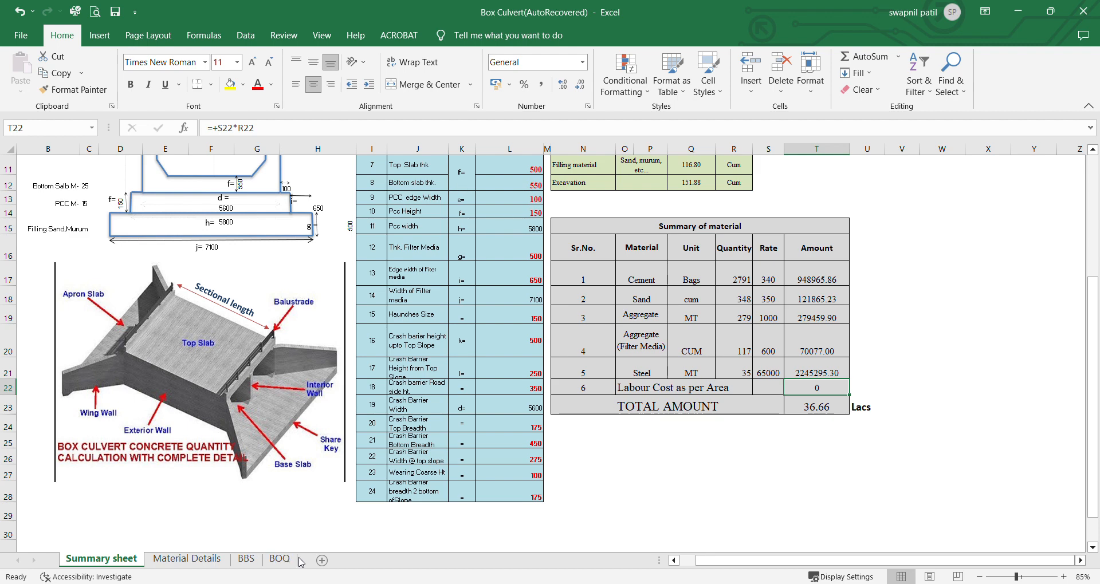
# Step: On the BOQ sheet, enlarge the Nature of Work title to font size 18 and centre it horizontally
pyautogui.click(279, 560)
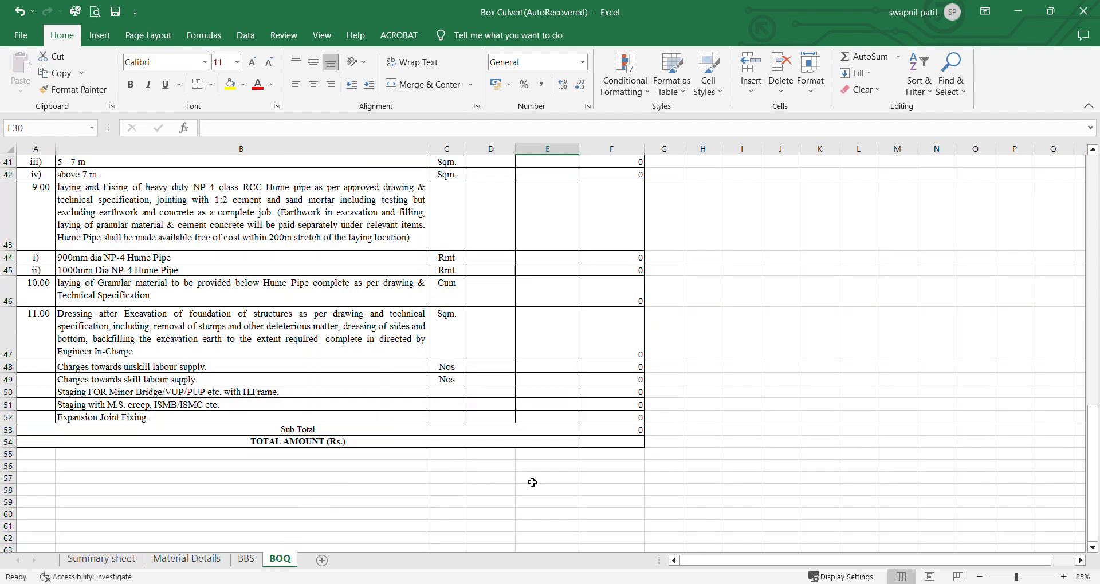
pyautogui.scroll(13, 533, 481)
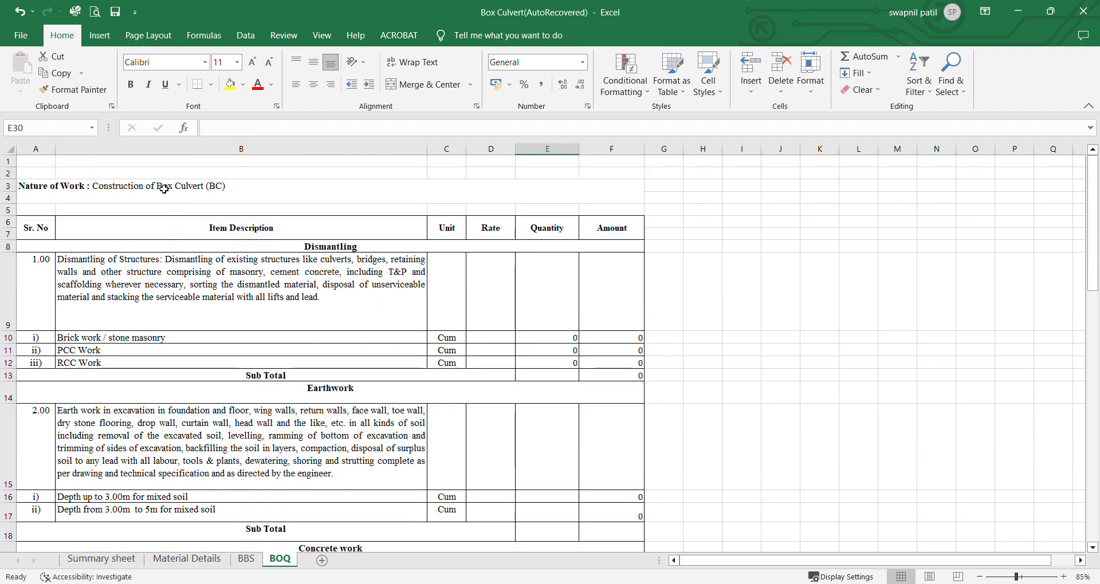
pyautogui.click(53, 196)
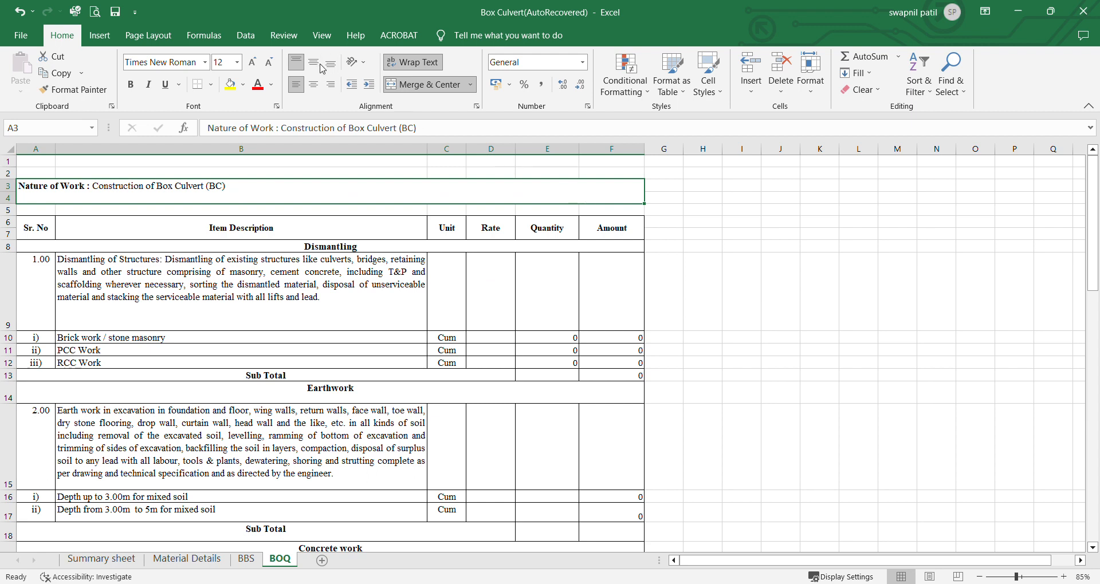
pyautogui.click(255, 67)
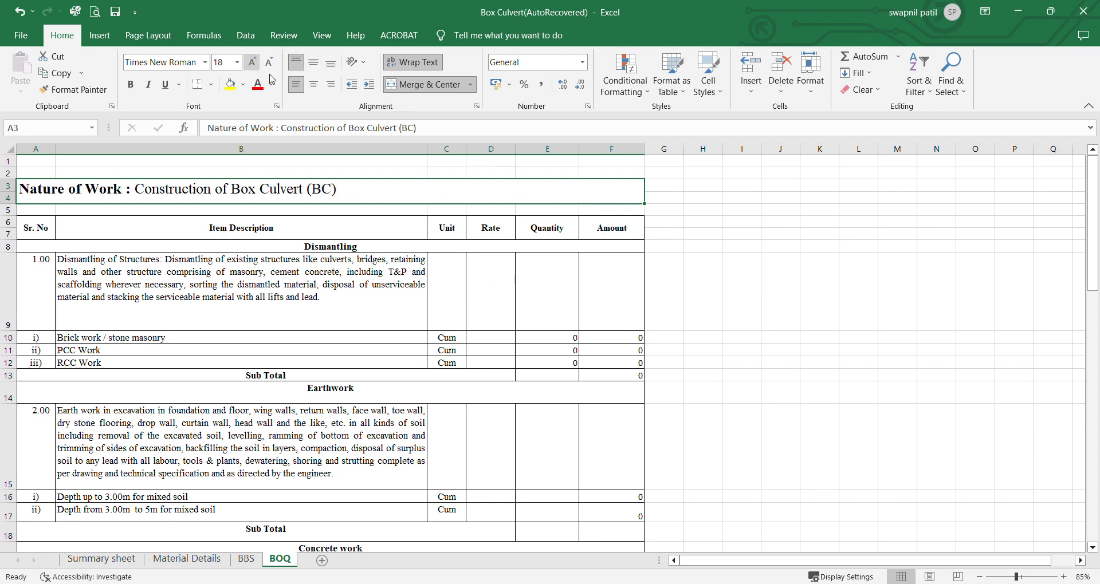
pyautogui.click(313, 84)
pyautogui.click(386, 427)
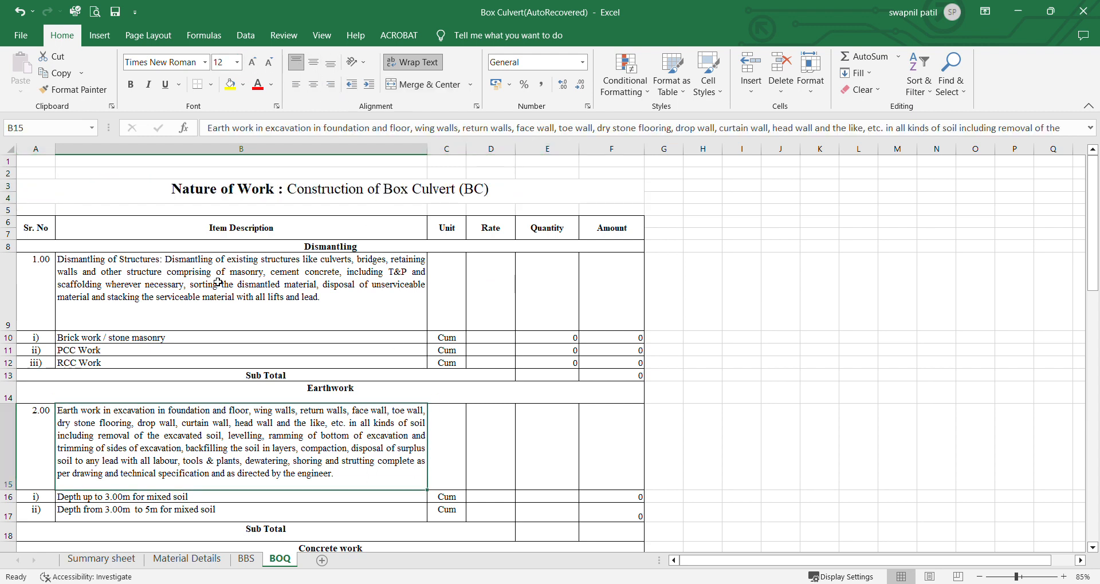
# Step: Read the dismantling of structures description and skim the remaining items in the bill of quantities
pyautogui.click(182, 282)
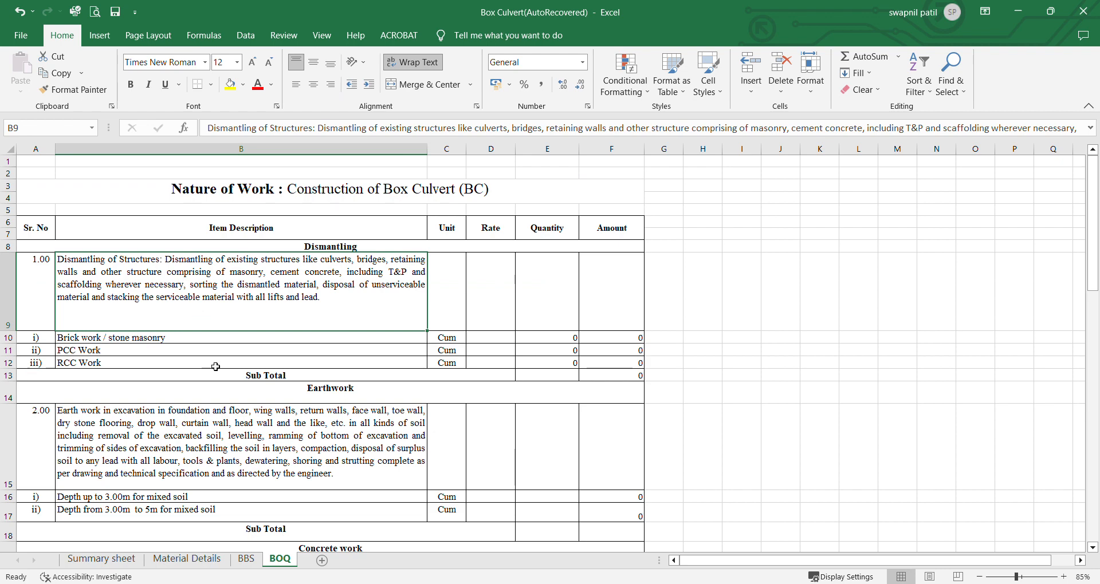
pyautogui.scroll(-10, 215, 366)
pyautogui.scroll(-5, 216, 366)
pyautogui.scroll(8, 215, 367)
pyautogui.scroll(5, 216, 366)
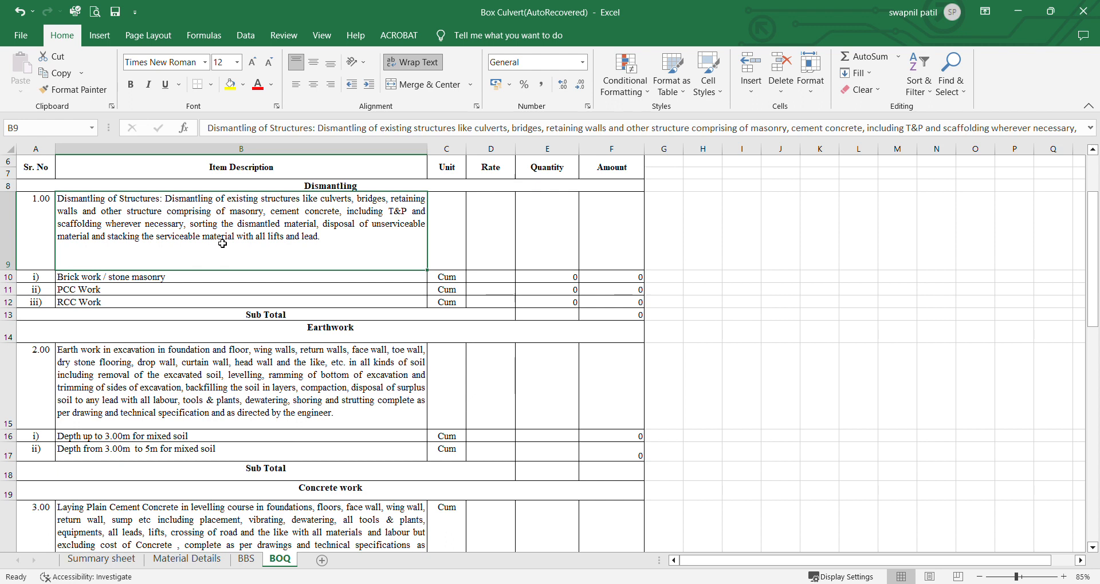
# Step: Review the brick work dismantling item, the earthwork excavation description, and the 3.00 m to 5 m depth item
pyautogui.click(255, 277)
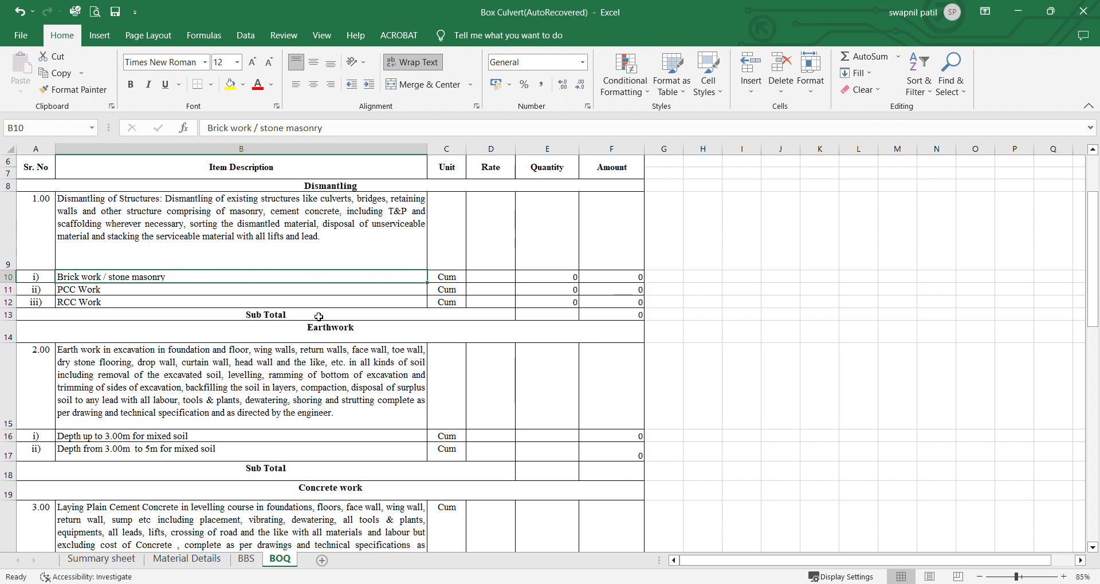
pyautogui.scroll(1, 319, 317)
pyautogui.scroll(-1, 363, 312)
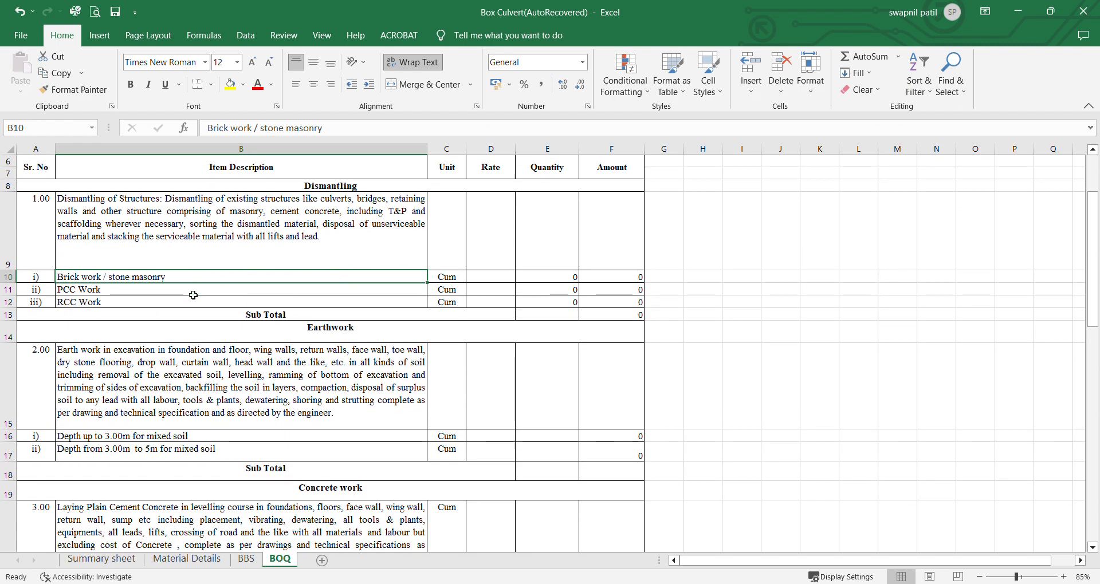
pyautogui.click(390, 367)
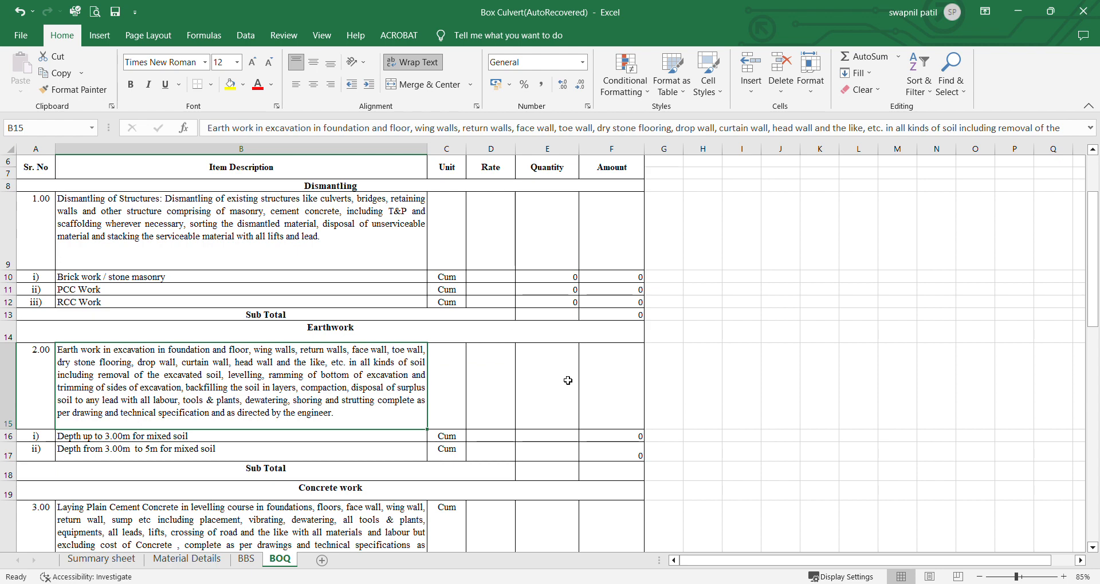
pyautogui.scroll(-1, 565, 382)
pyautogui.scroll(-1, 576, 384)
pyautogui.click(224, 325)
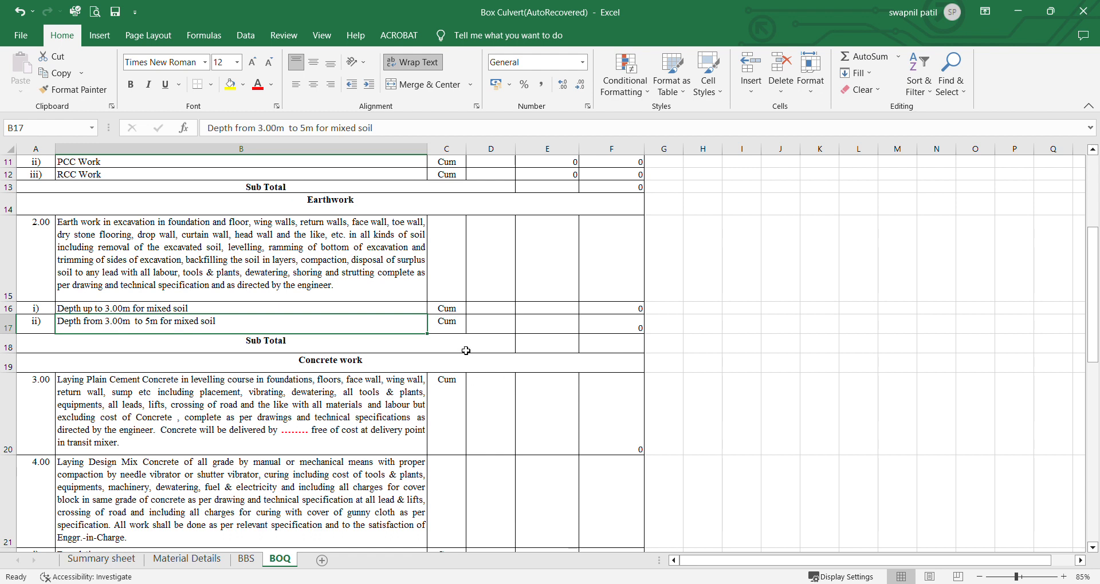
# Step: Review the plain cement concrete description in item 3.00, highlighting its sentence about concrete delivery in transit mixer
pyautogui.click(242, 419)
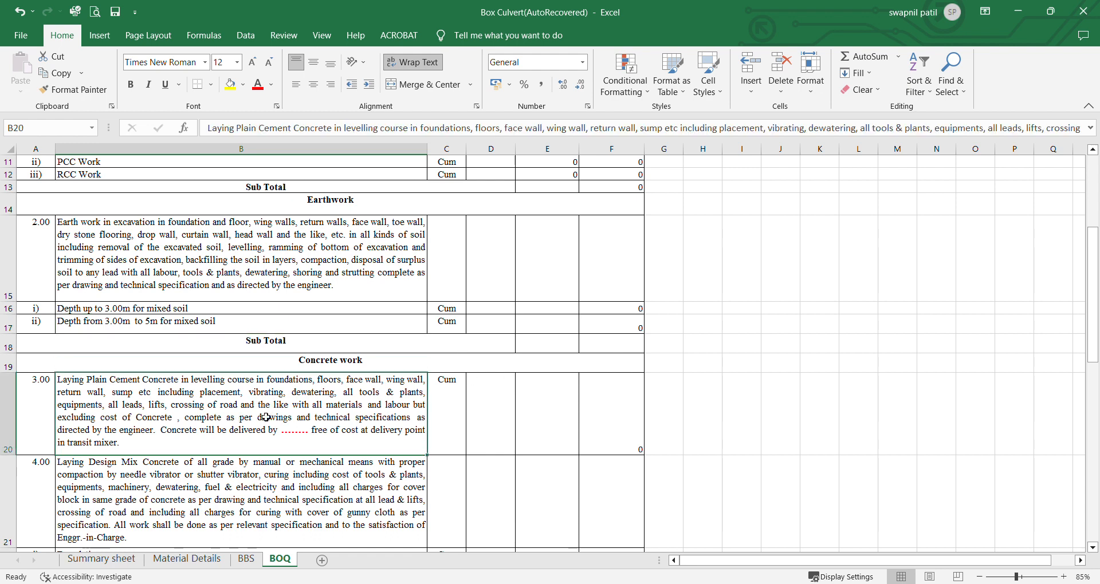
pyautogui.press('F2')
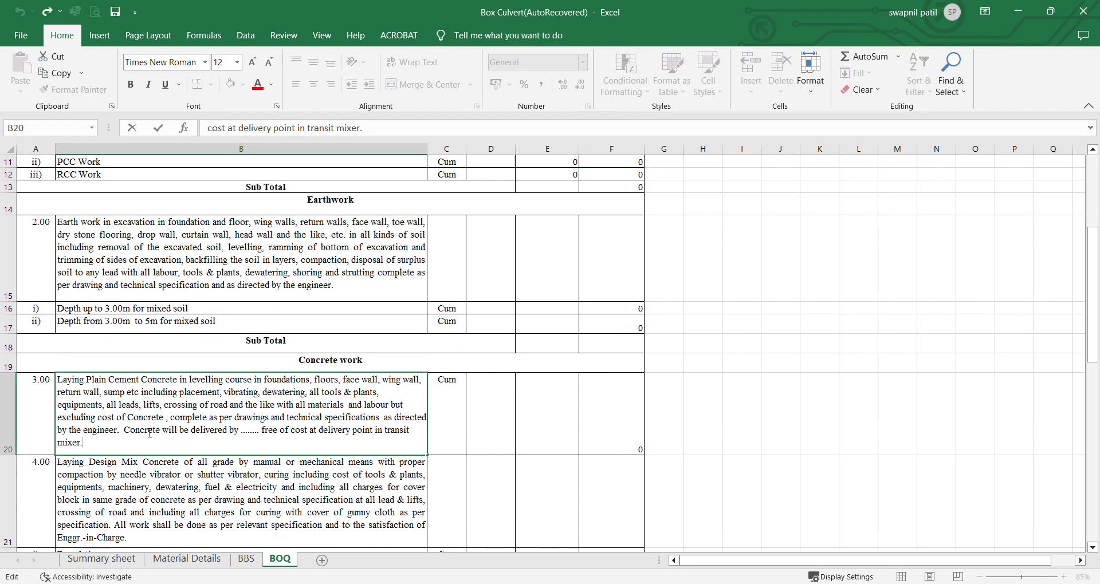
pyautogui.moveTo(125, 431); pyautogui.dragTo(131, 446)
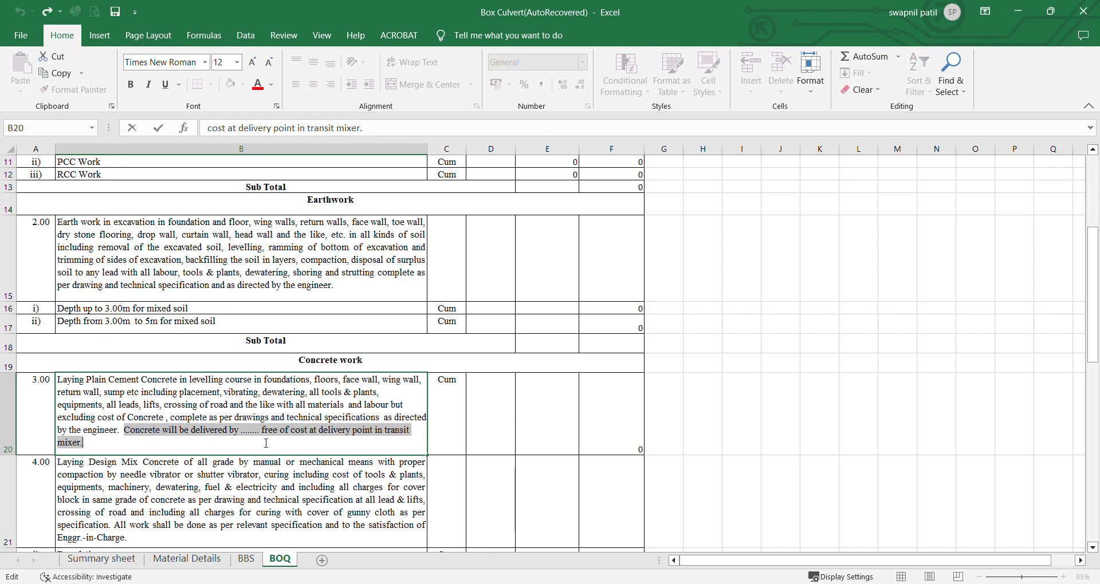
pyautogui.click(267, 443)
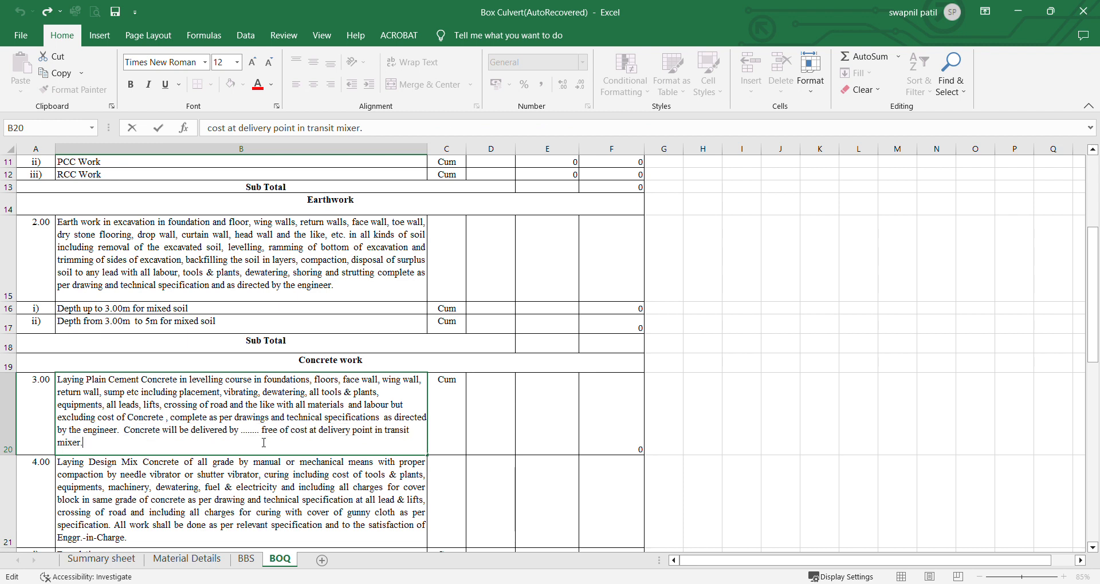
# Step: Try removing the concrete delivery sentence from the plain cement concrete description, and undo the deletion
pyautogui.keyDown('shift'); pyautogui.click(118, 431); pyautogui.keyUp('shift')
pyautogui.press('BackSpace')
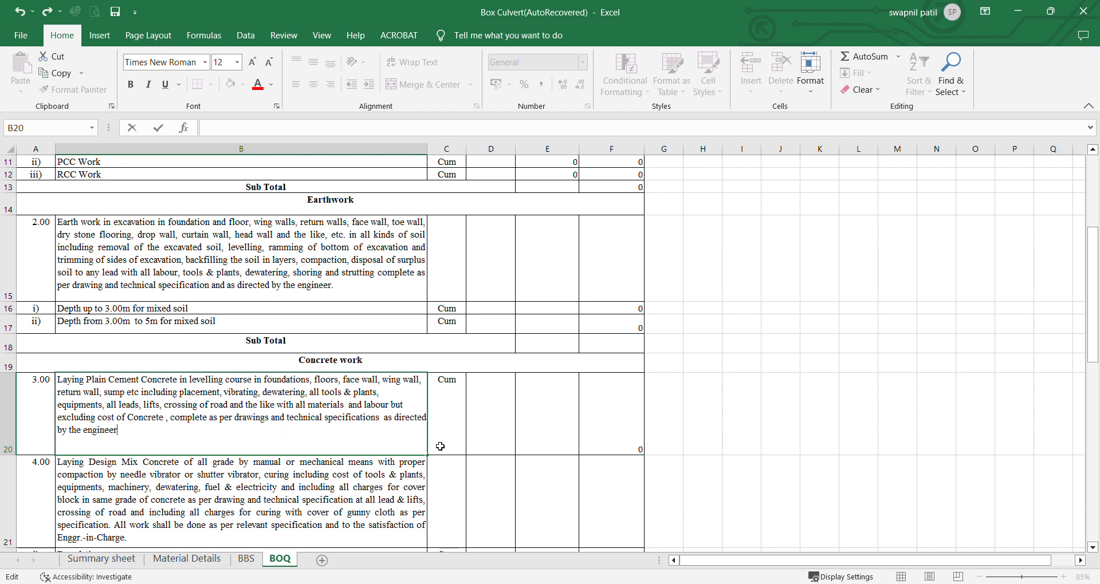
pyautogui.hotkey('ctrl', 'z')
pyautogui.click(250, 444)
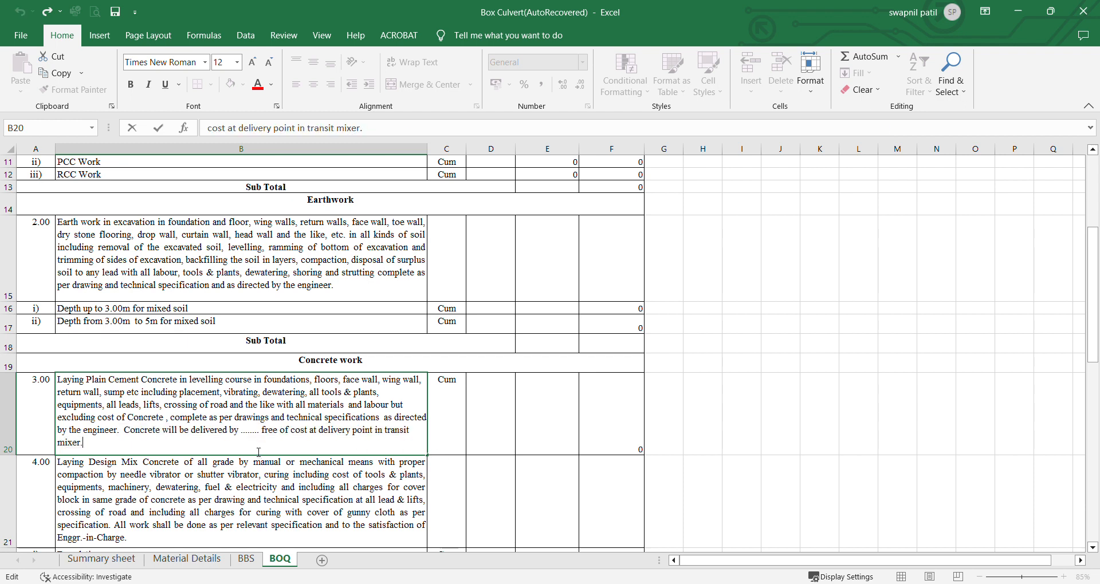
pyautogui.hotkey('ctrl', 'z')
pyautogui.hotkey('ctrl', 'z')
pyautogui.hotkey('ctrl', 'z')
pyautogui.hotkey('ctrl', 'z')
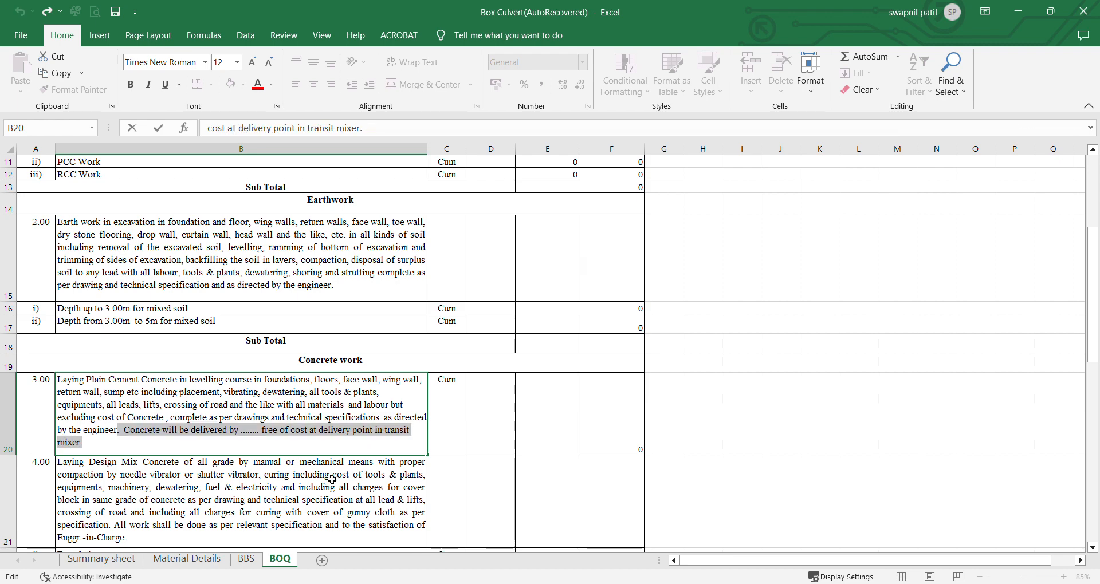
# Step: Review the design mix concrete item and skim the reinforcement and labour work items down to the TOTAL AMOUNT row
pyautogui.click(331, 479)
pyautogui.scroll(-2, 357, 455)
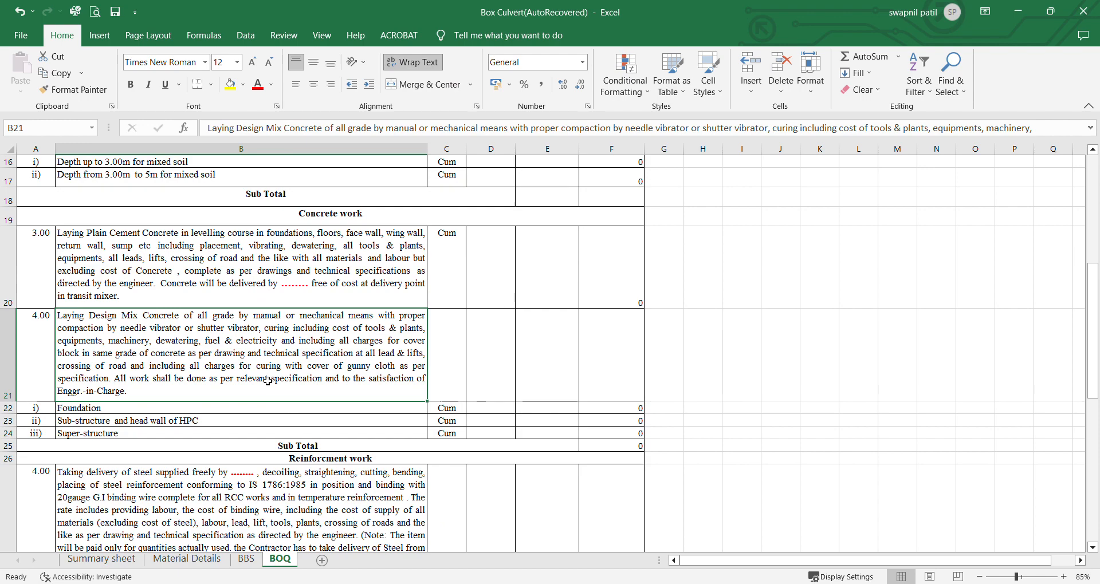
pyautogui.scroll(-2, 390, 397)
pyautogui.scroll(-2, 390, 397)
pyautogui.scroll(-2, 515, 343)
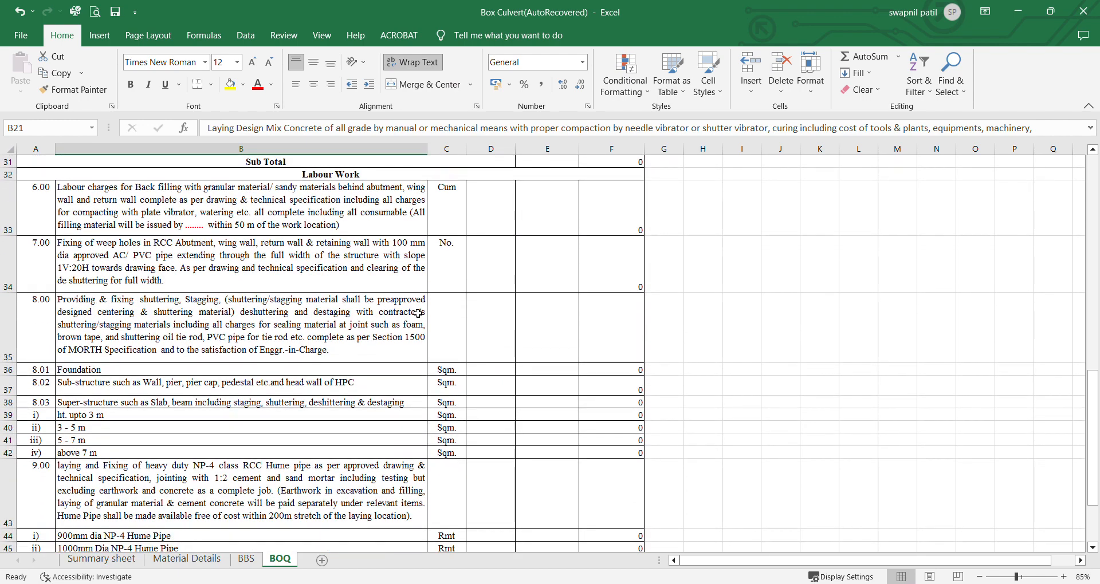
pyautogui.scroll(-2, 533, 414)
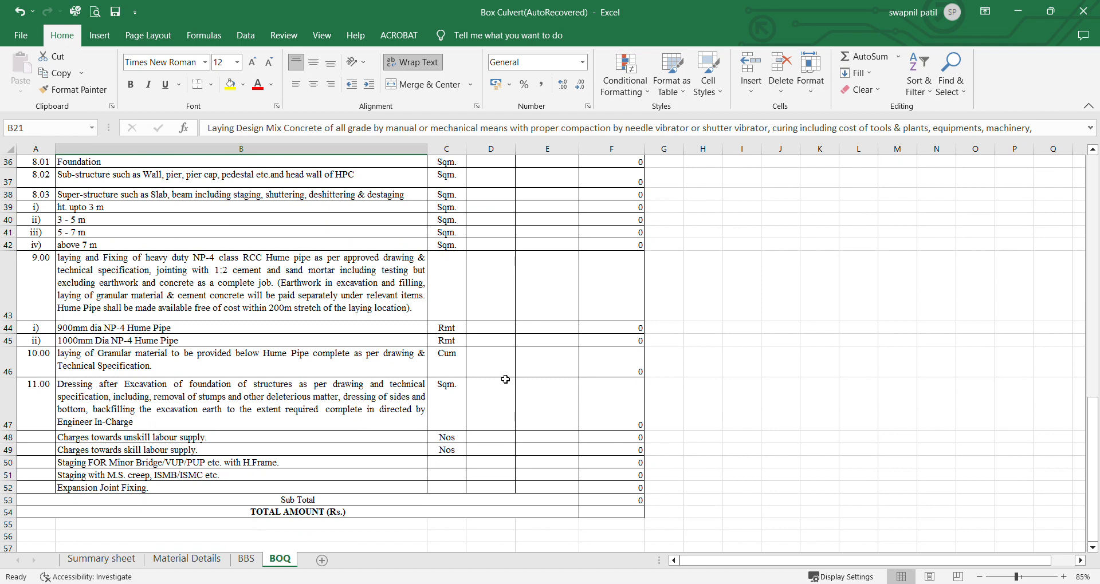
pyautogui.scroll(-2, 506, 380)
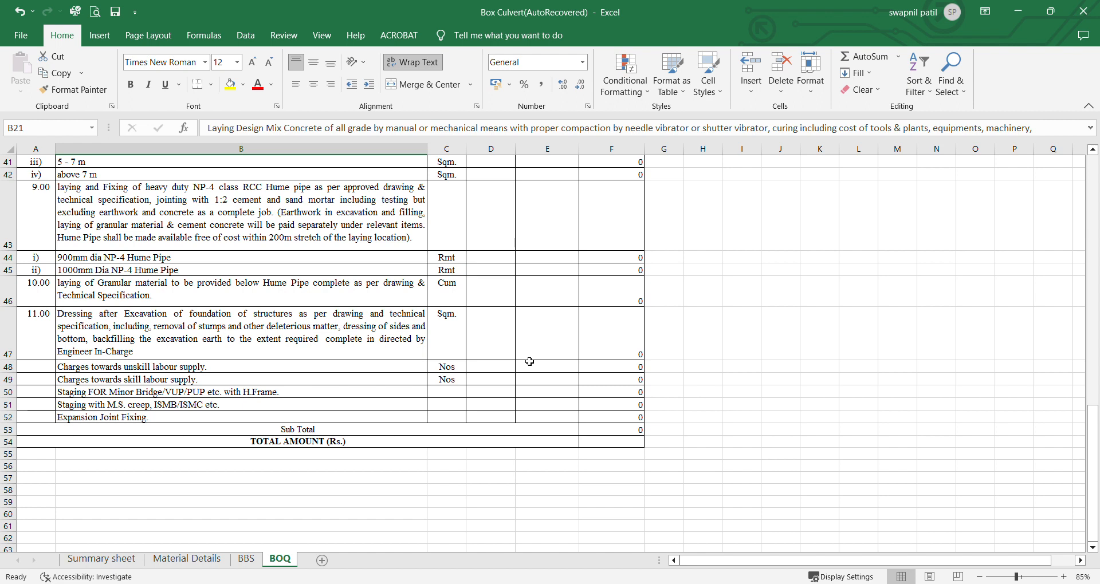
# Step: Return to the Summary sheet and look over the culvert drawing, input variables, output quantities, and concrete and material summaries
pyautogui.click(101, 558)
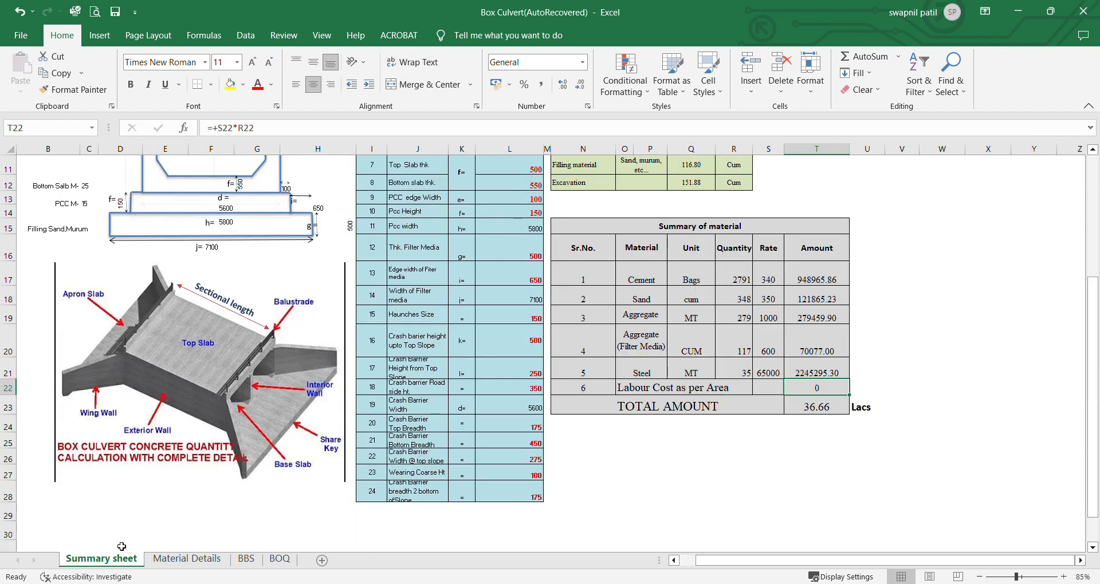
pyautogui.scroll(4, 482, 379)
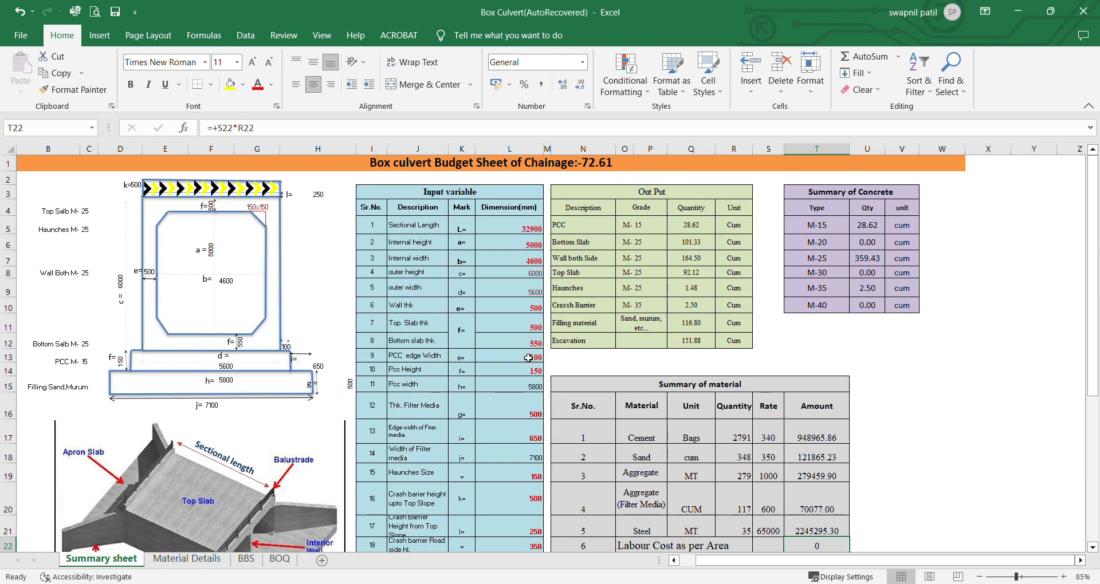
pyautogui.keyDown('ctrl'); pyautogui.scroll(-3, 615, 312); pyautogui.keyUp('ctrl')
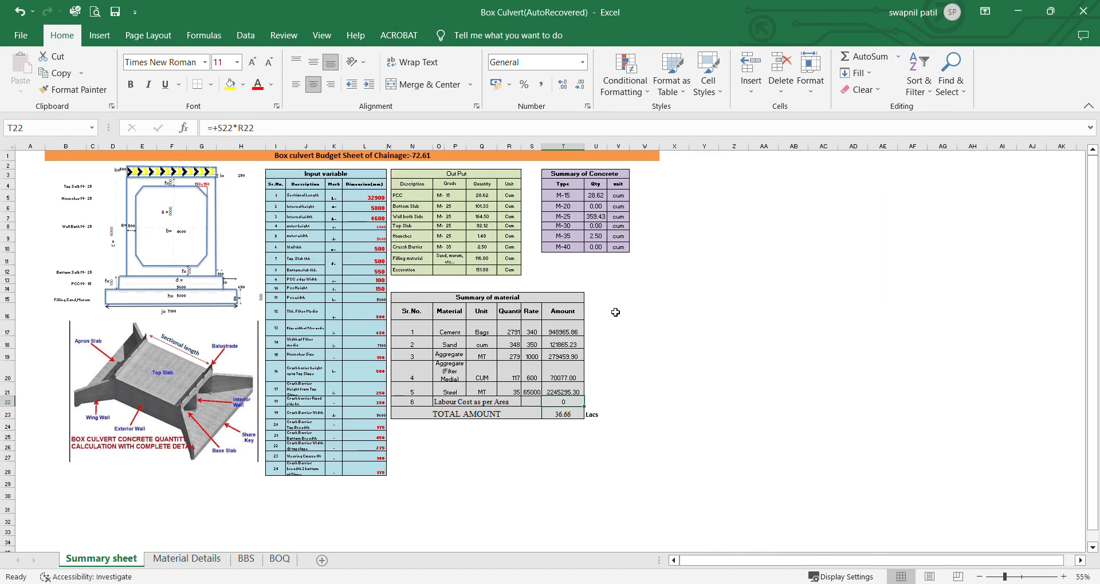
pyautogui.keyDown('ctrl'); pyautogui.scroll(3, 615, 313); pyautogui.keyUp('ctrl')
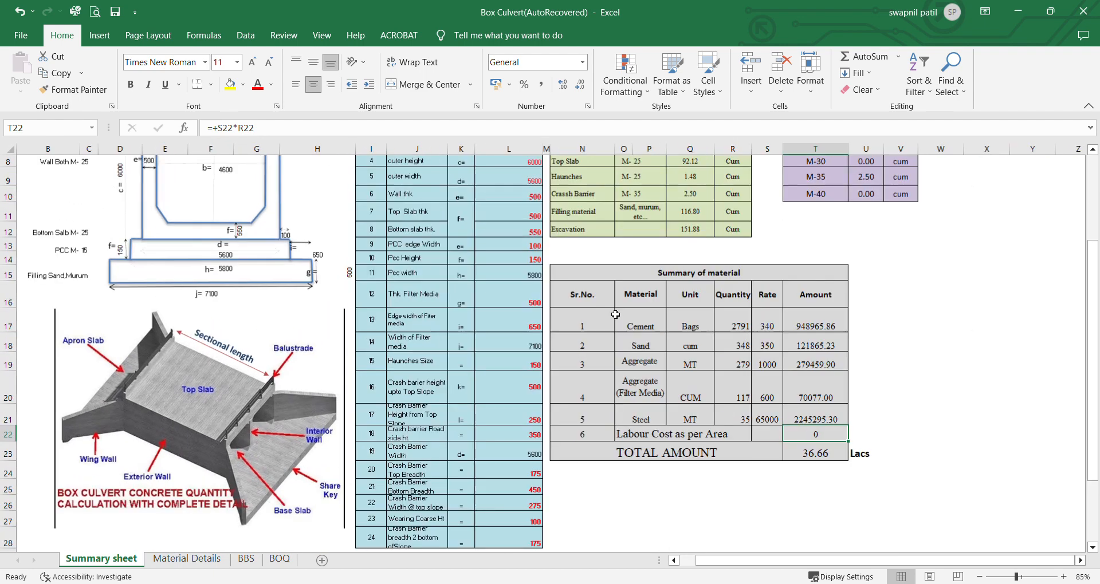
pyautogui.scroll(3, 672, 457)
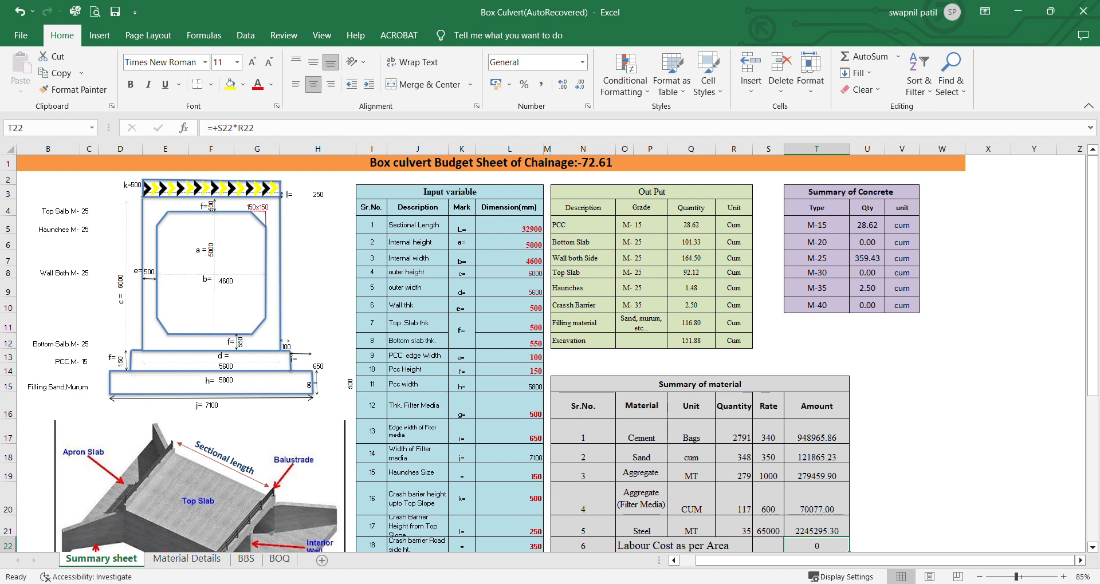
pyautogui.click(879, 418)
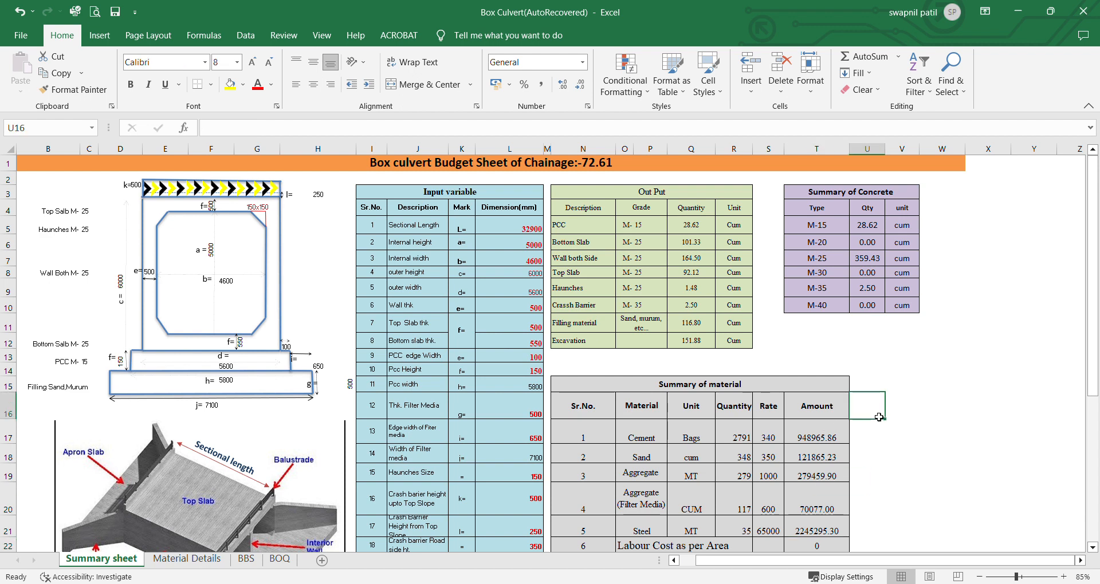